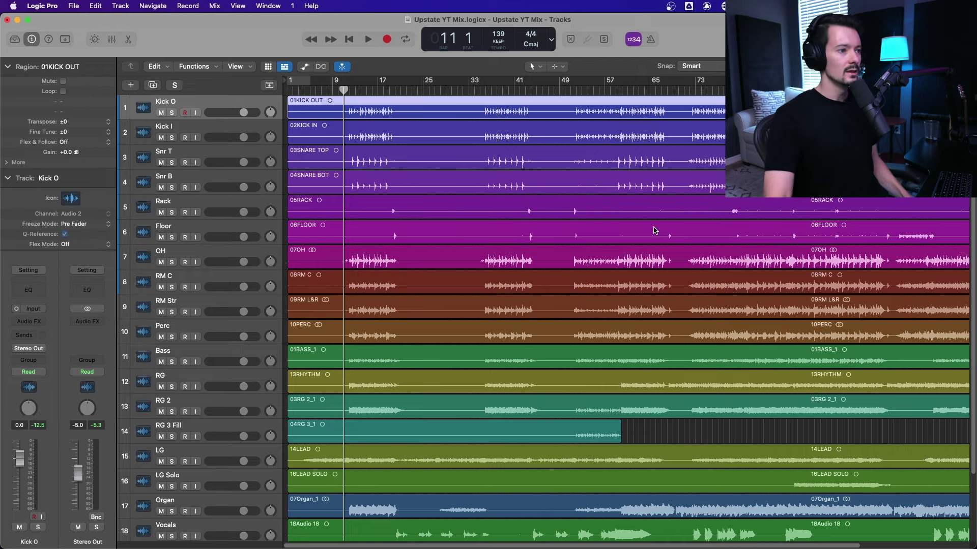
scroll(627, 216, "down", 1)
scroll(629, 217, "up", 1)
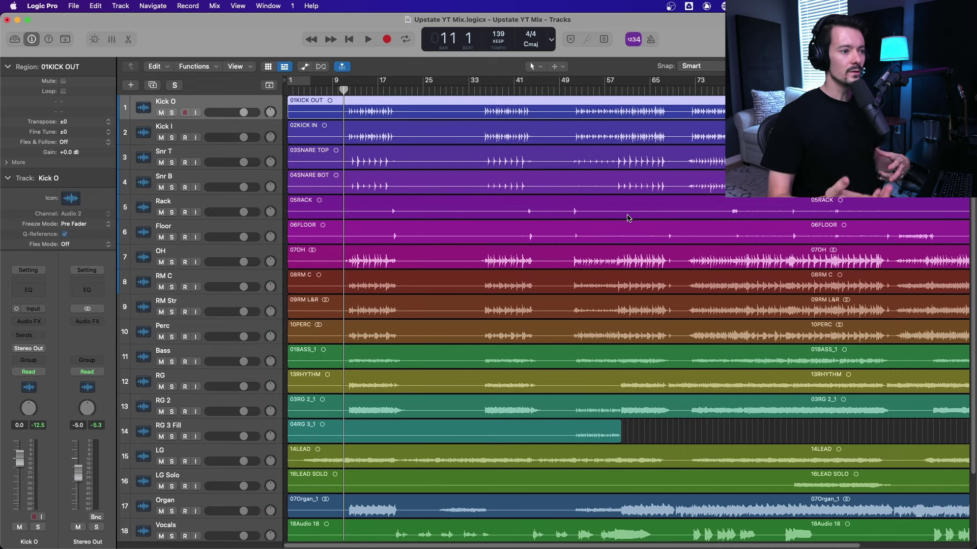
scroll(625, 297, "down", 3)
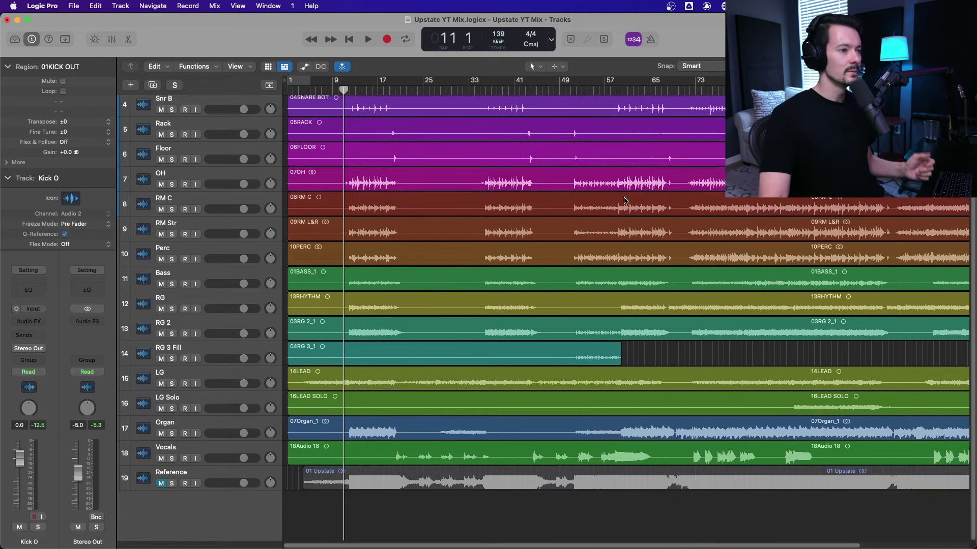
scroll(625, 203, "up", 3)
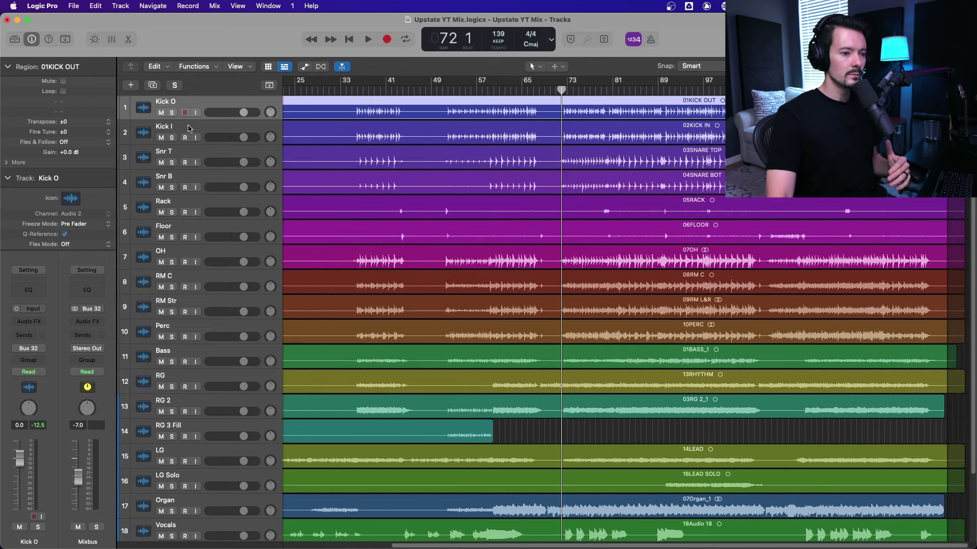
Mute the Reference track and play the multitrack mix from bar 4.
scroll(718, 270, "down", 3)
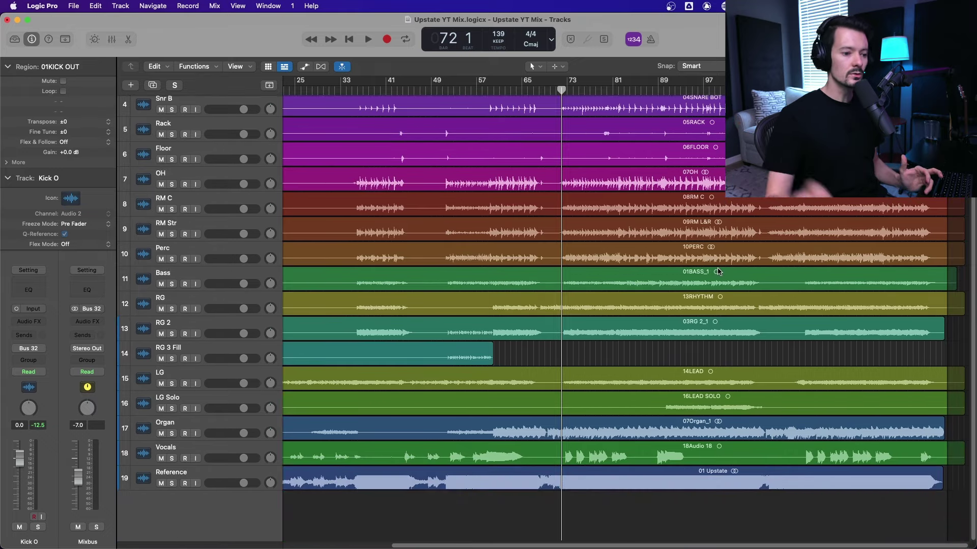
left_click(161, 483)
key("Return")
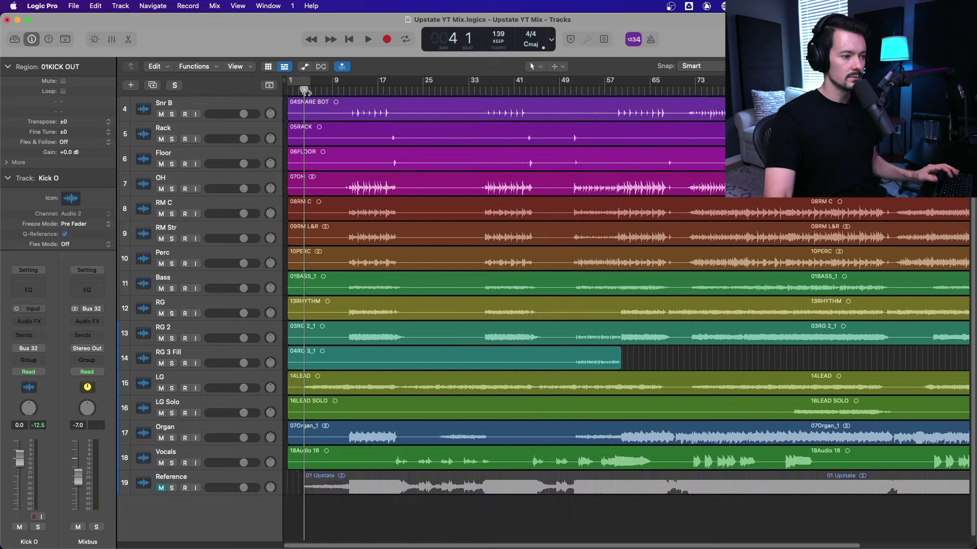
key("space")
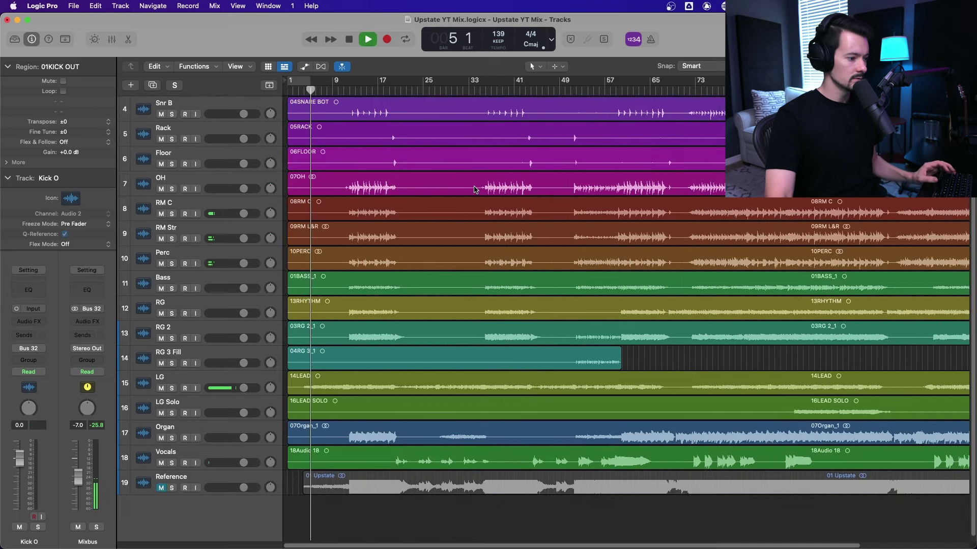
Set the Mixbus volume to -5.0 dB while the mix plays and stop playback.
left_click_drag(82, 482, 81, 475)
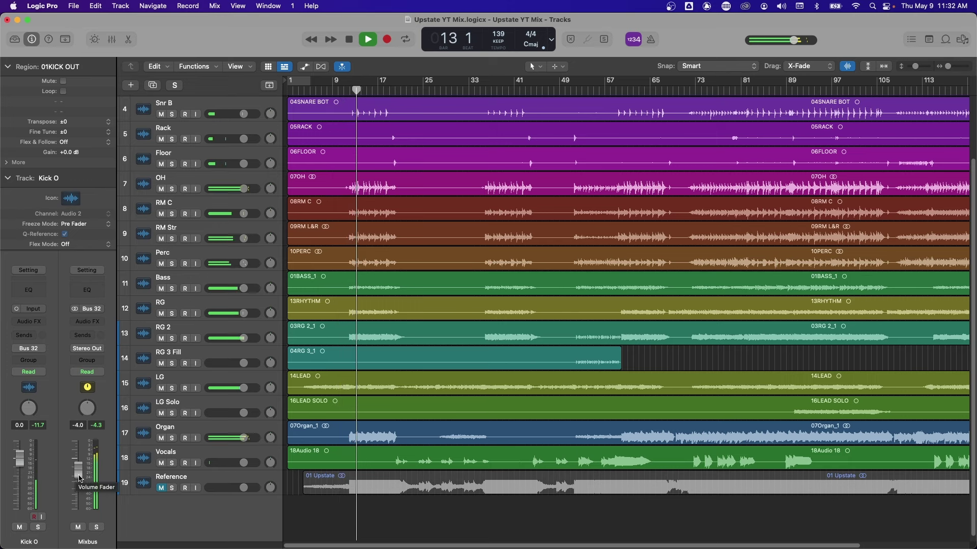
left_click_drag(73, 479, 79, 482)
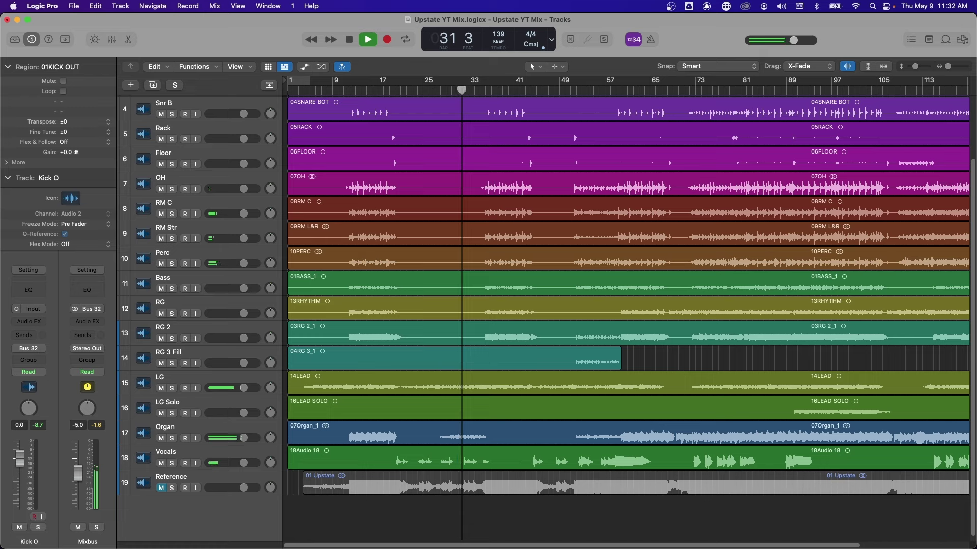
key("space")
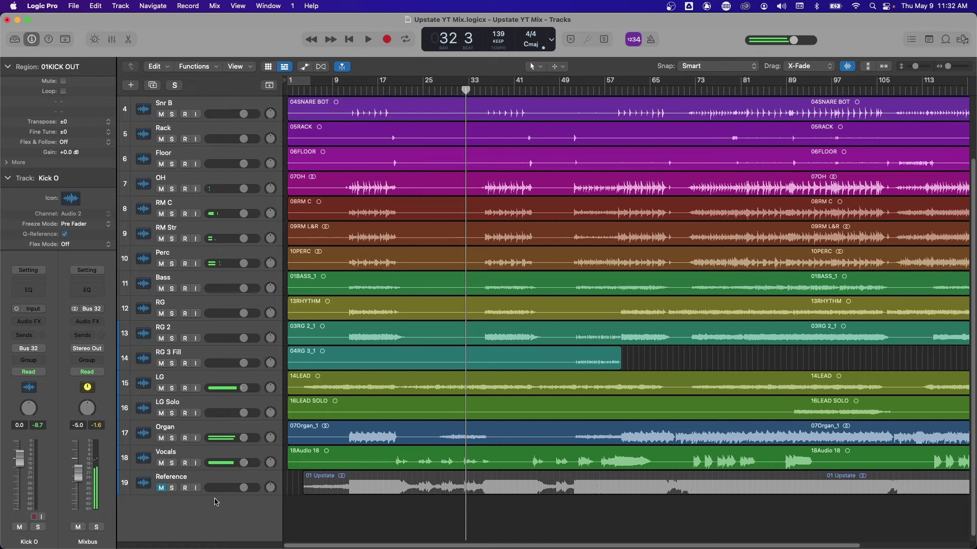
Audition the soloed Reference track from bar 4 while lowering its volume, and unsolo it.
left_click(172, 489)
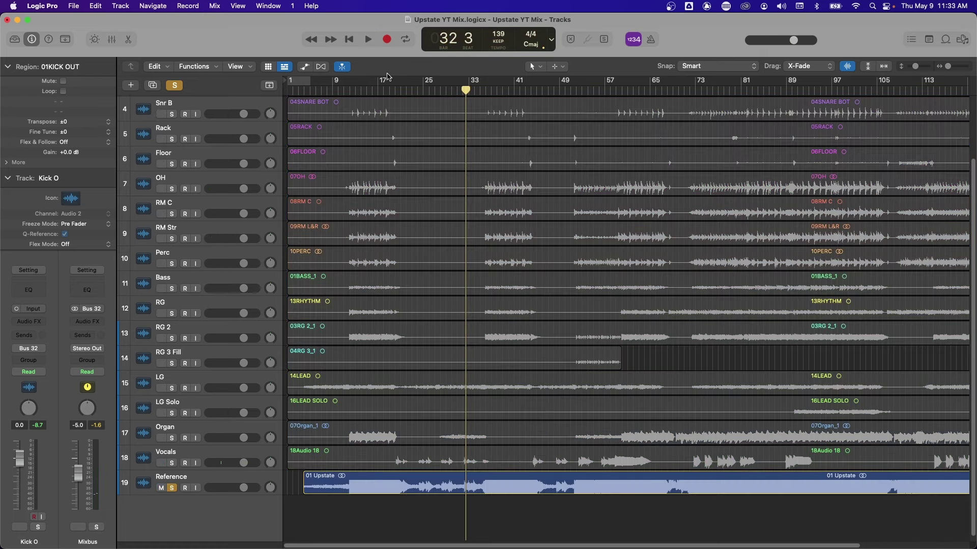
left_click_drag(386, 98, 307, 95)
key("space")
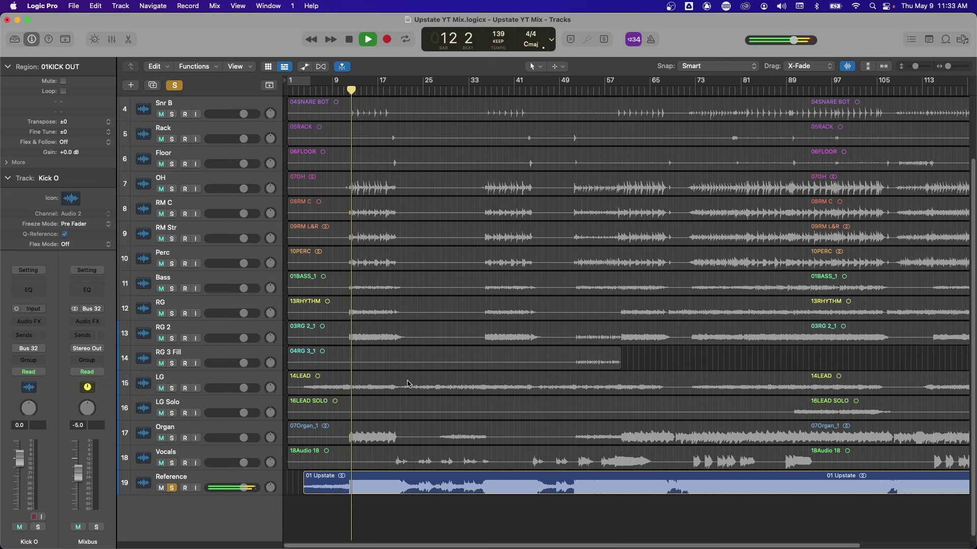
left_click_drag(244, 488, 234, 488)
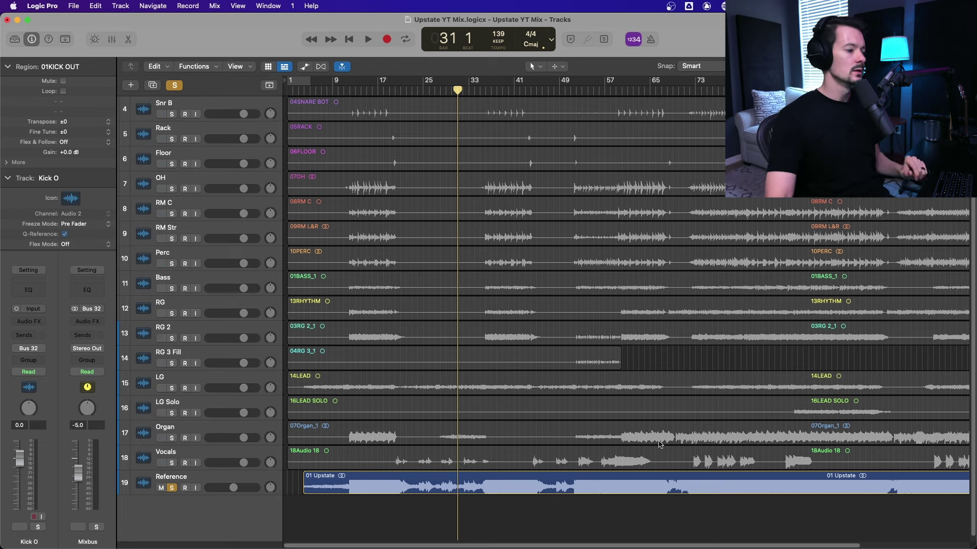
left_click(173, 490)
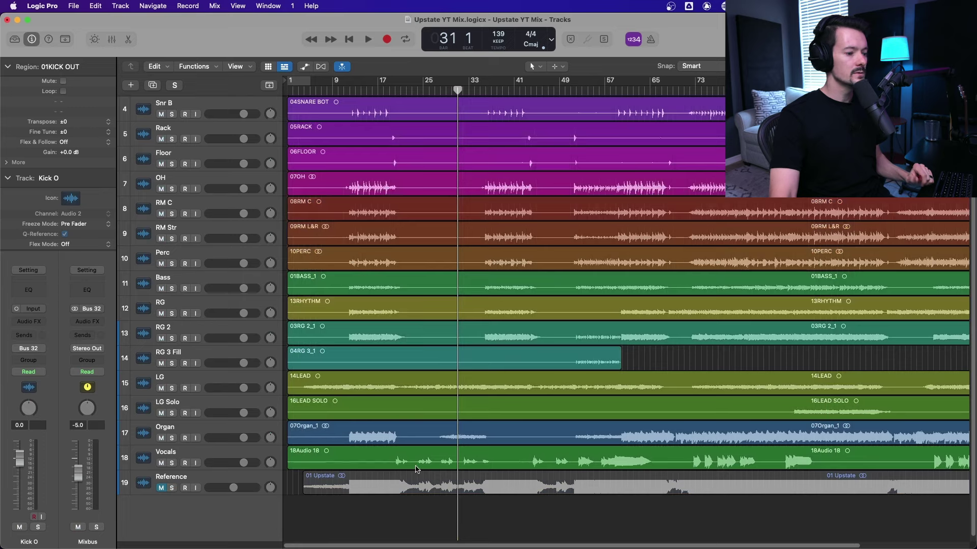
Move the playhead to bar 12 and solo the drum tracks from Kick O through OH.
scroll(416, 469, "up", 3)
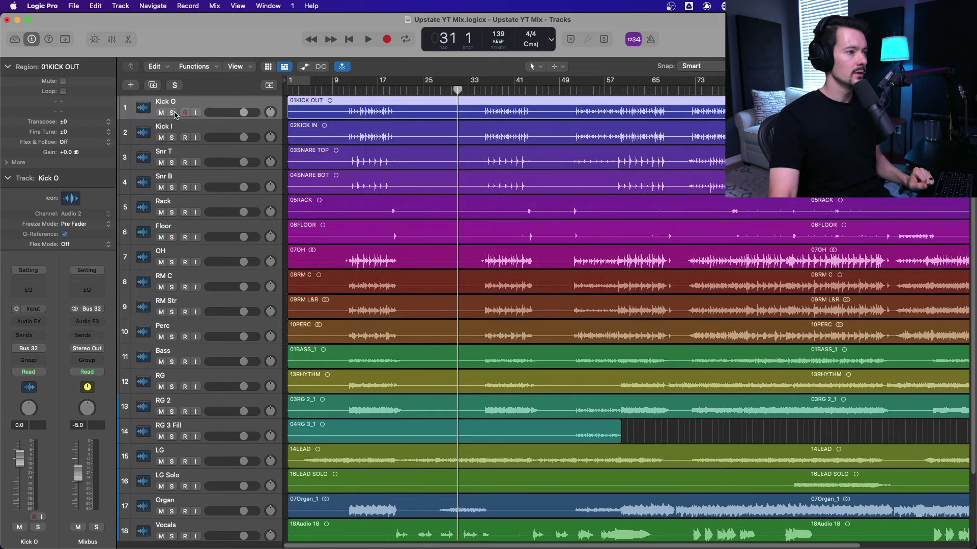
left_click(351, 90)
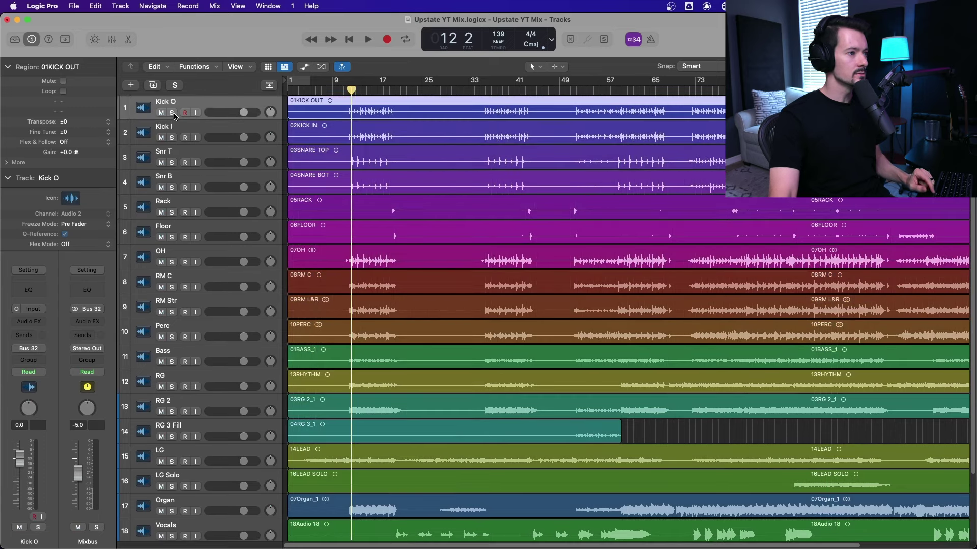
left_click_drag(174, 113, 242, 183)
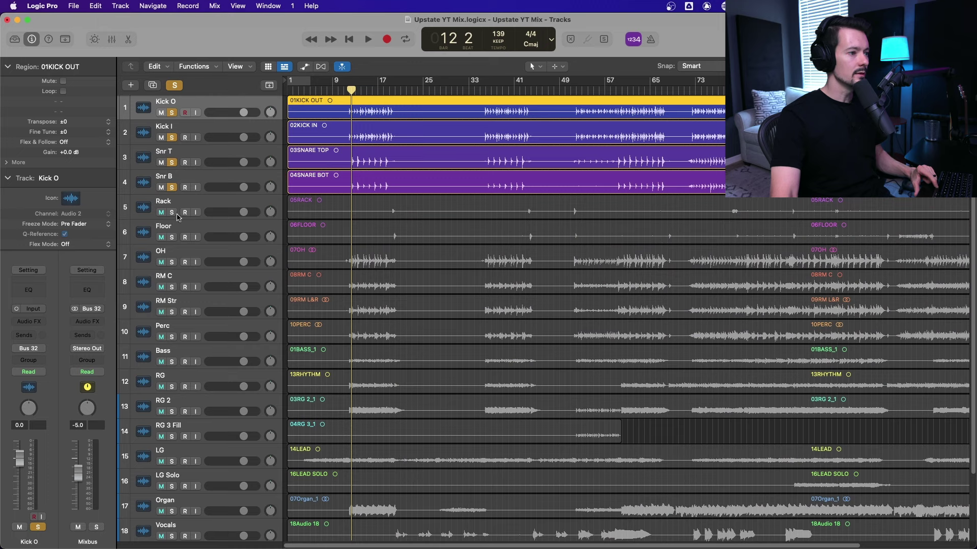
left_click_drag(178, 218, 173, 264)
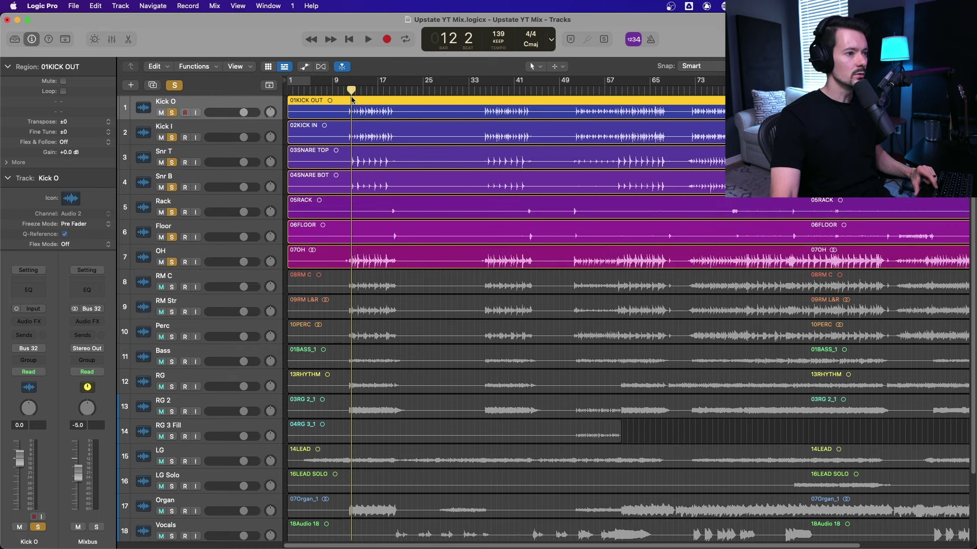
Listen to short passages of the soloed drums from bar 12 and from around bar 52.
key("space")
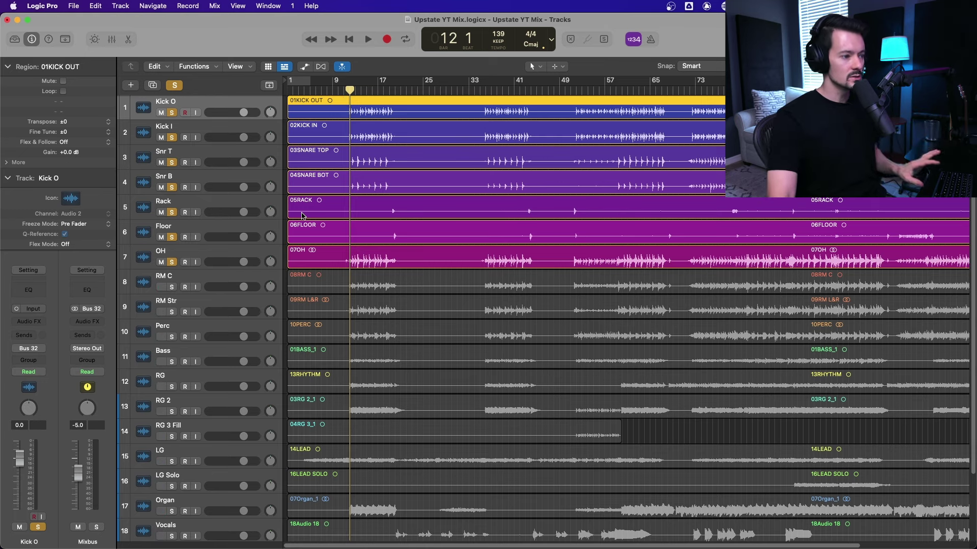
key("space")
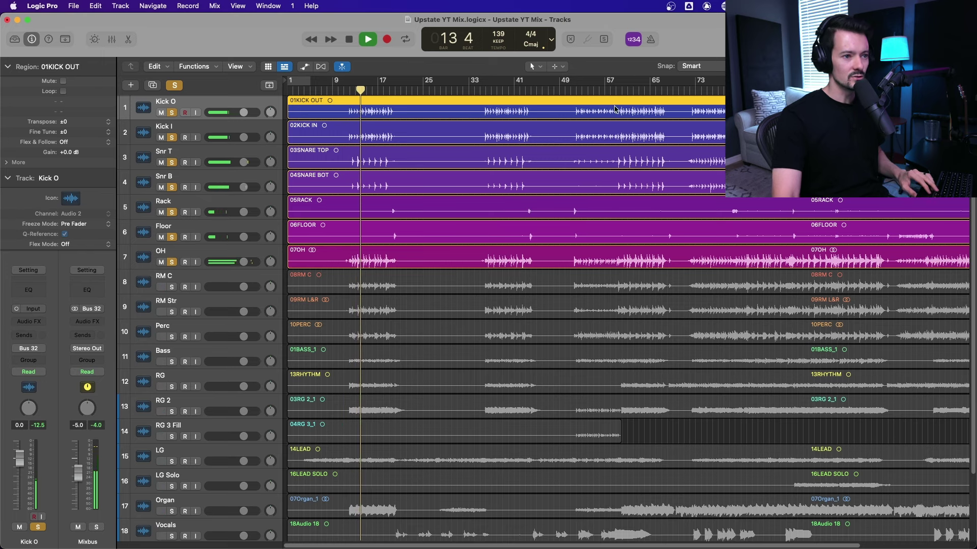
key("space")
left_click(574, 91)
key("space")
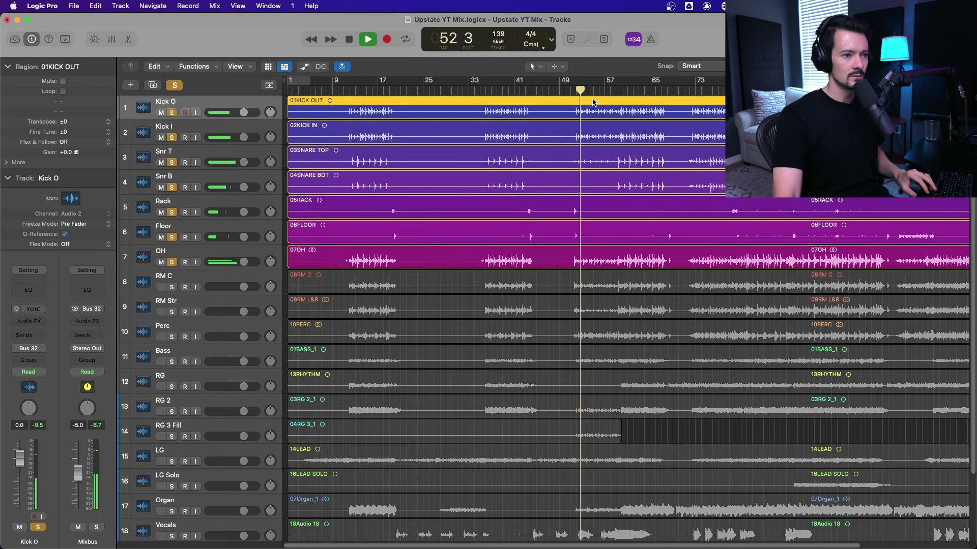
key("space")
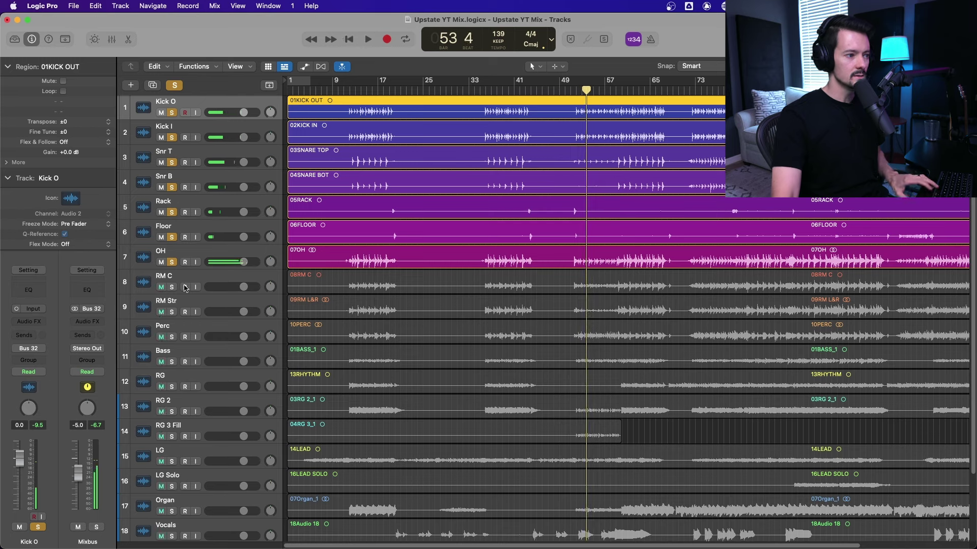
Add the RM C and RM Str tracks to the soloed drums, auditioning each addition in the section after bar 52.
left_click(171, 288)
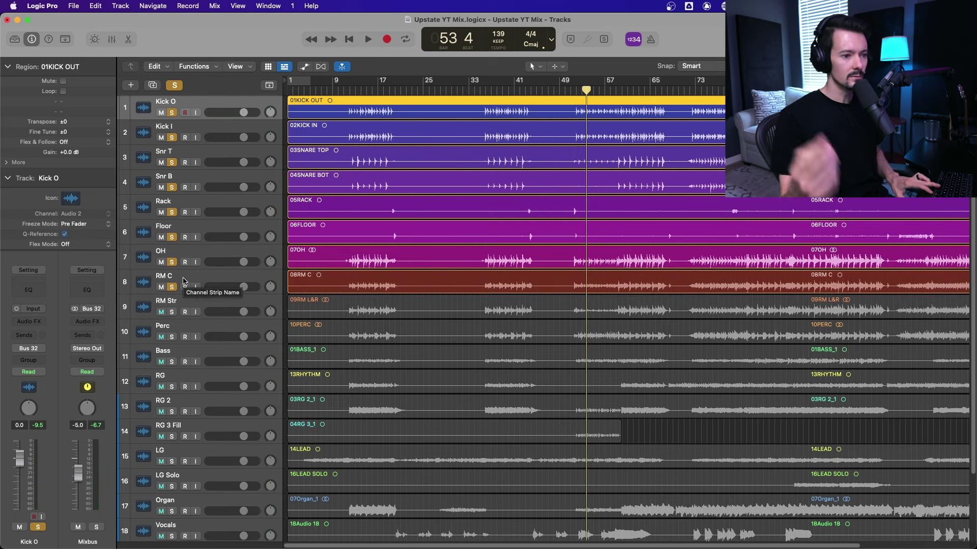
key("space")
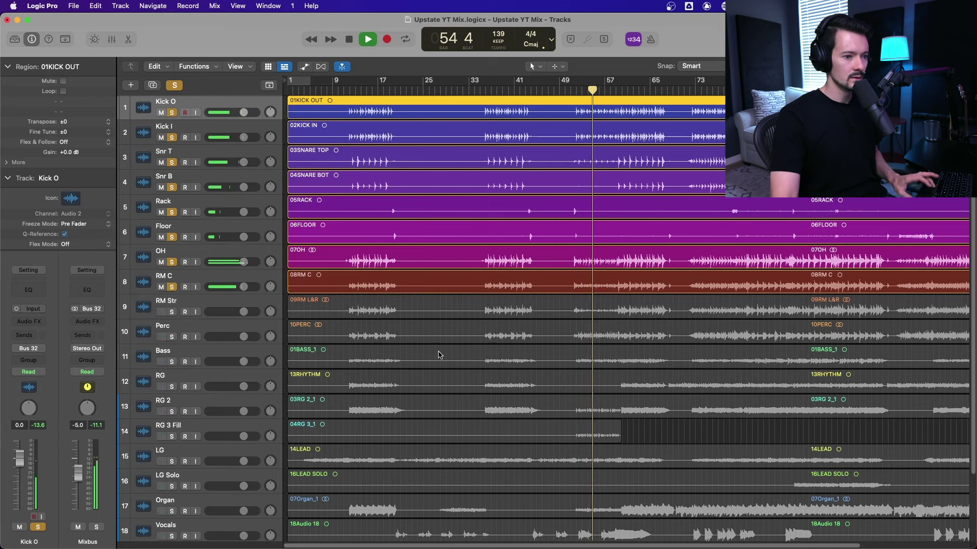
key("space")
left_click(172, 312)
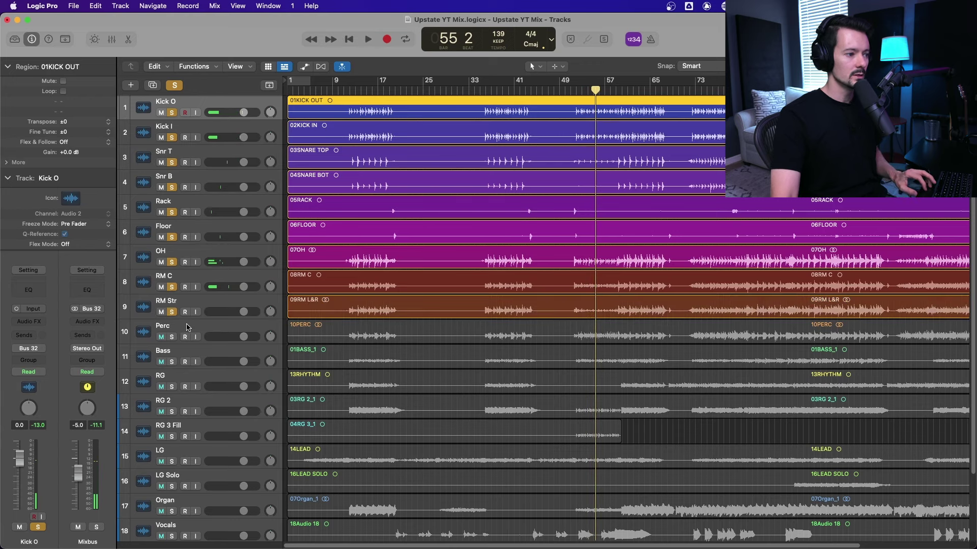
left_click(576, 90)
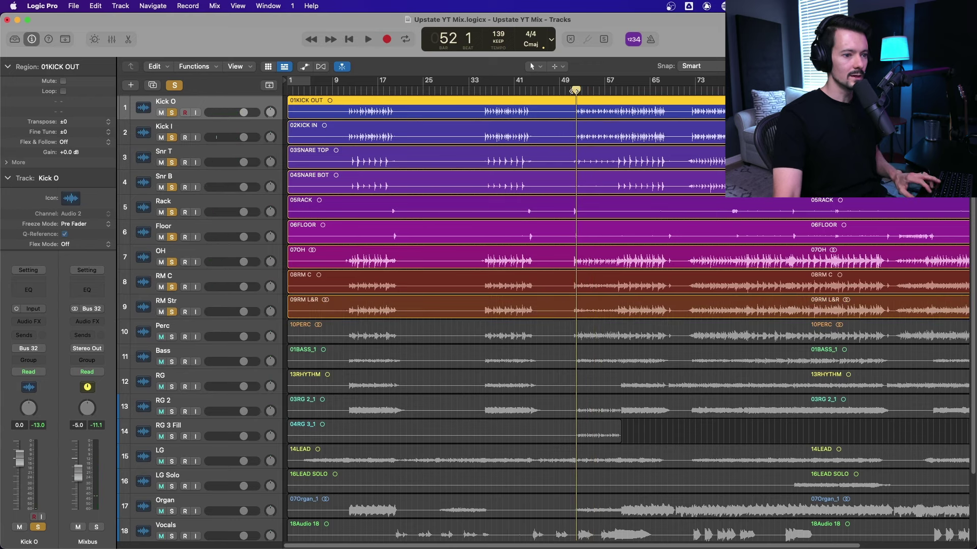
key("space")
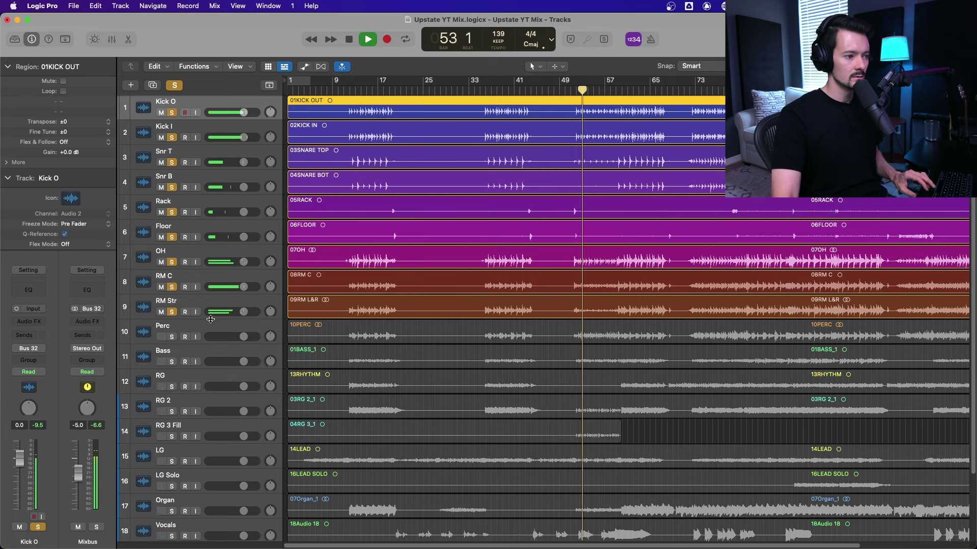
Add the Perc track to the soloed drums and listen to the passage from about bar 52.
left_click(173, 338)
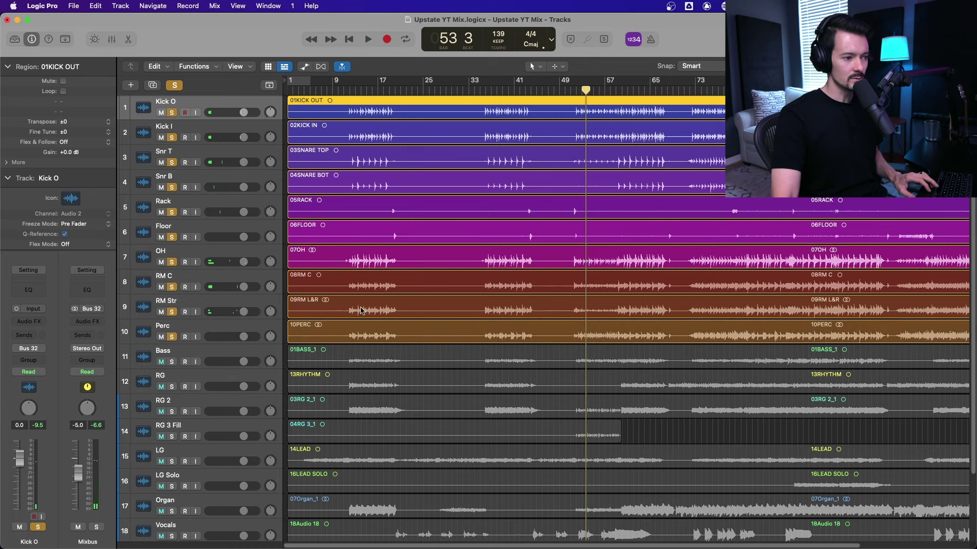
double_click(574, 90)
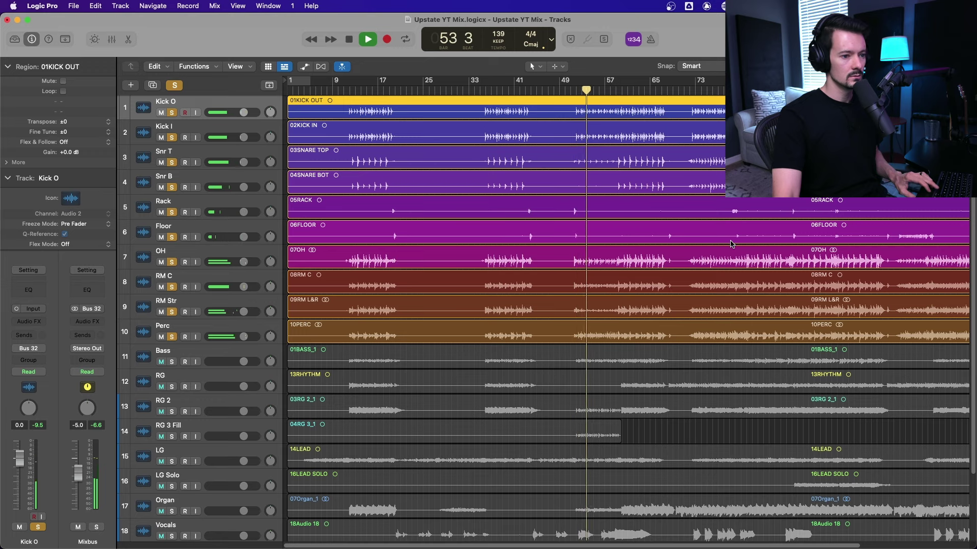
key("space")
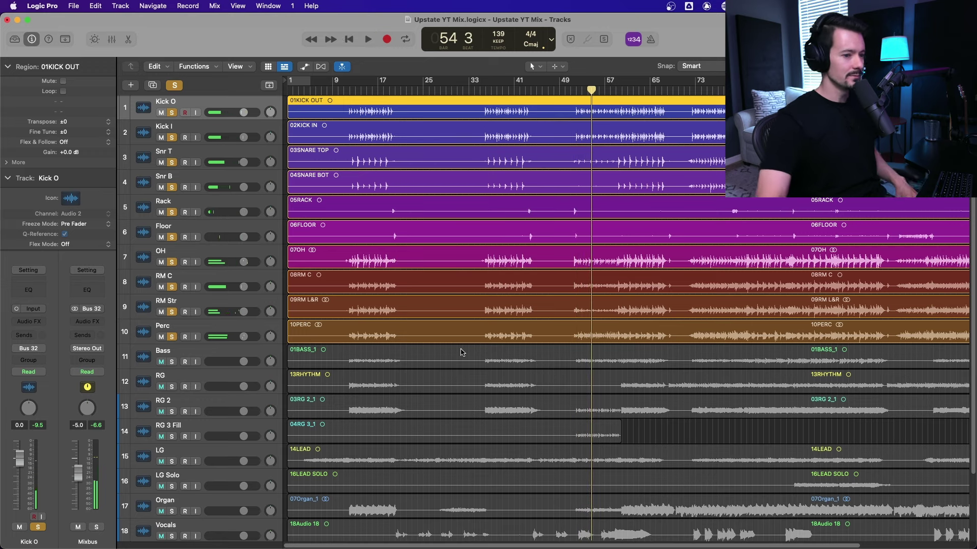
Solo the Bass track in place of the drums, listen to it from bar 54, and unsolo it.
left_click(172, 362)
left_click_drag(173, 116, 164, 330)
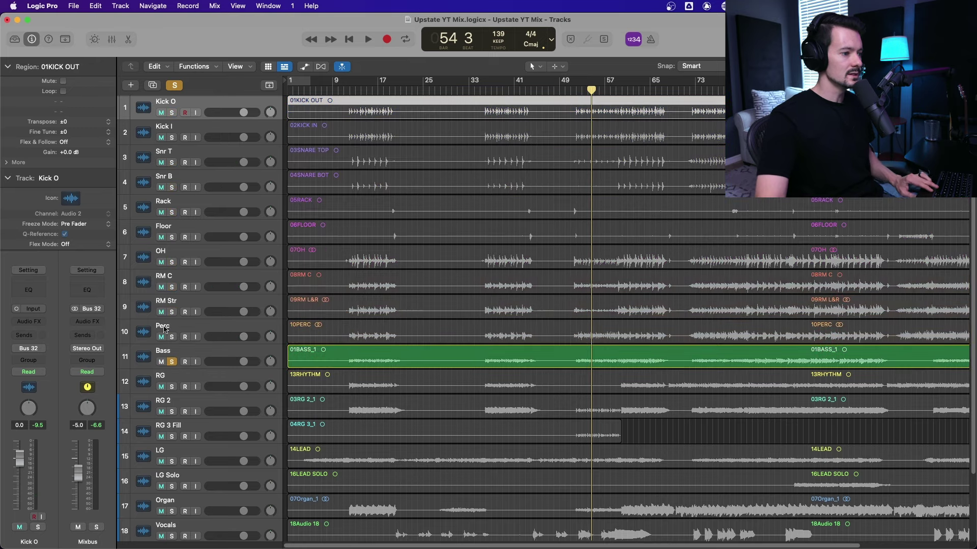
key("space")
scroll(407, 239, "down", 3)
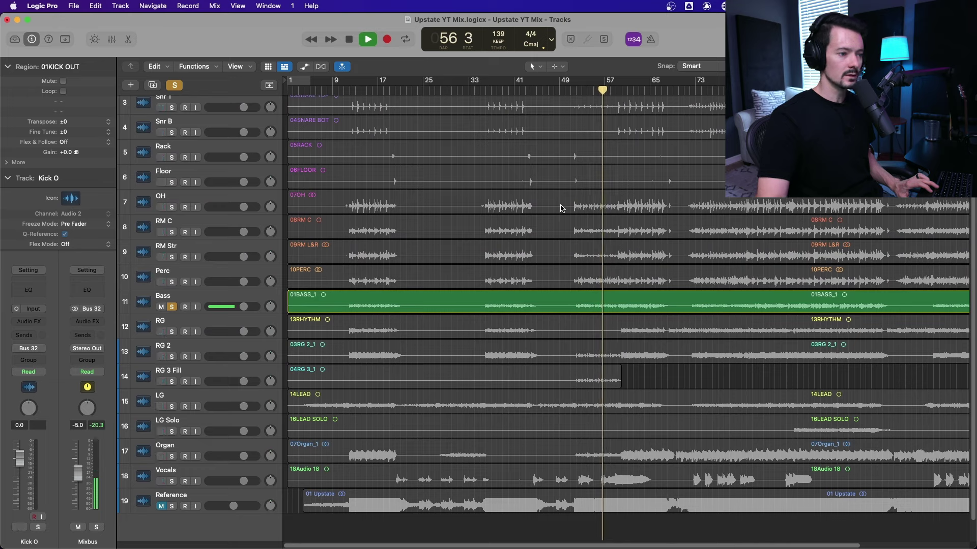
key("space")
left_click(171, 308)
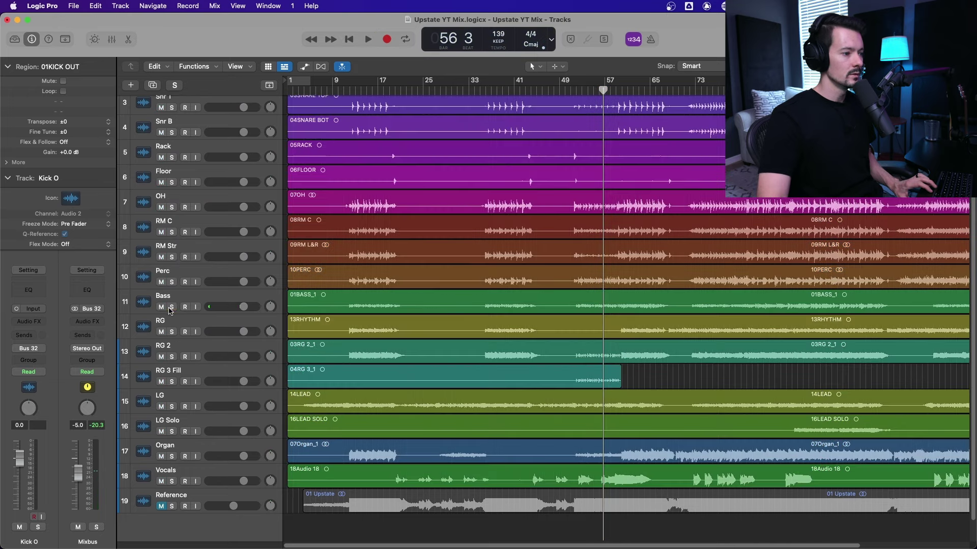
Audition the RG track soloed from bar 12 and add RG 2 to the solo.
left_click(172, 333)
left_click(350, 86)
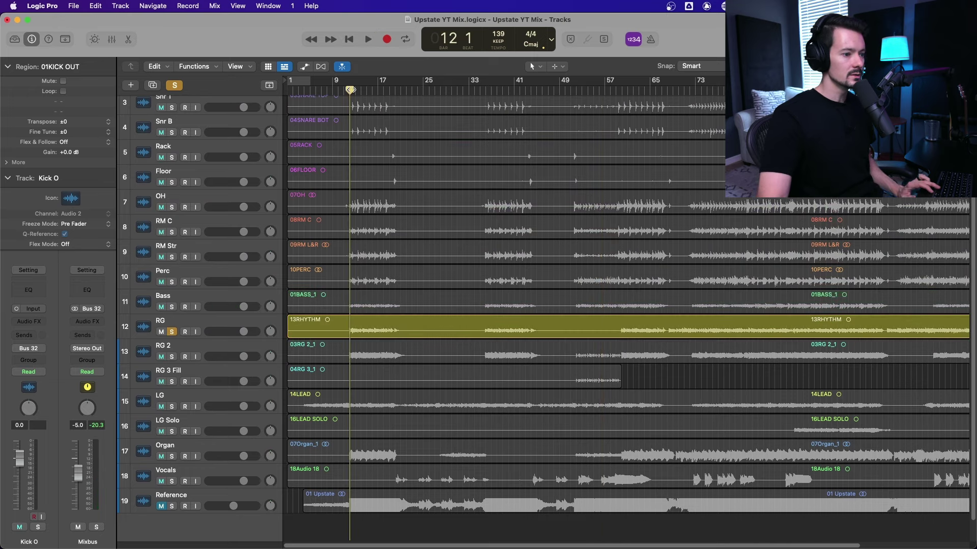
key("space")
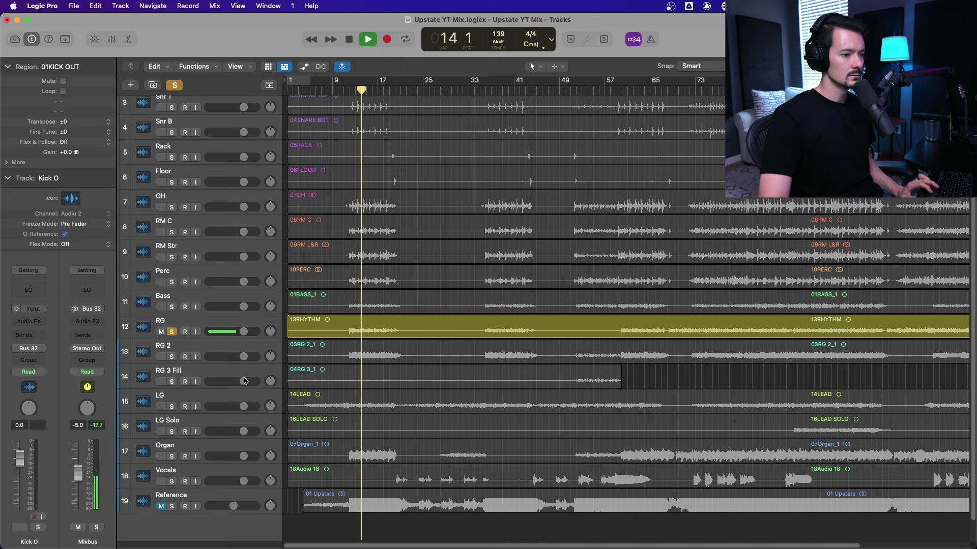
key("space")
left_click(172, 358)
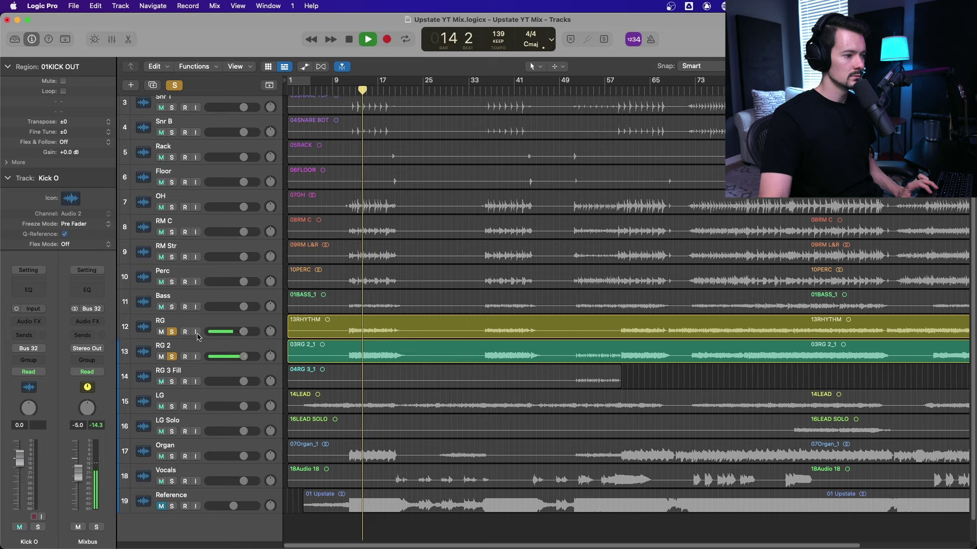
Unsolo RG and RG 2, solo the LG track in their place, and listen to it from about bar 12.
left_click(173, 331)
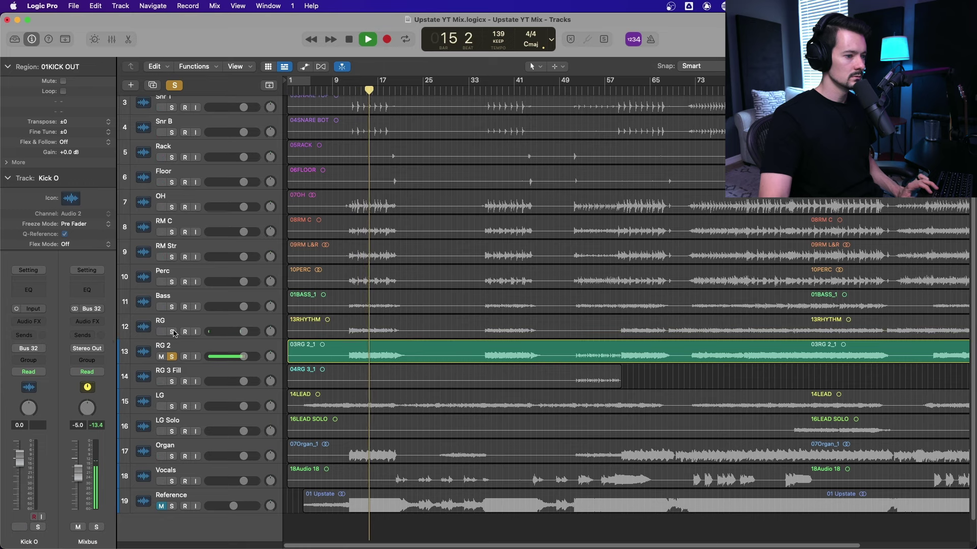
key("space")
left_click(172, 406)
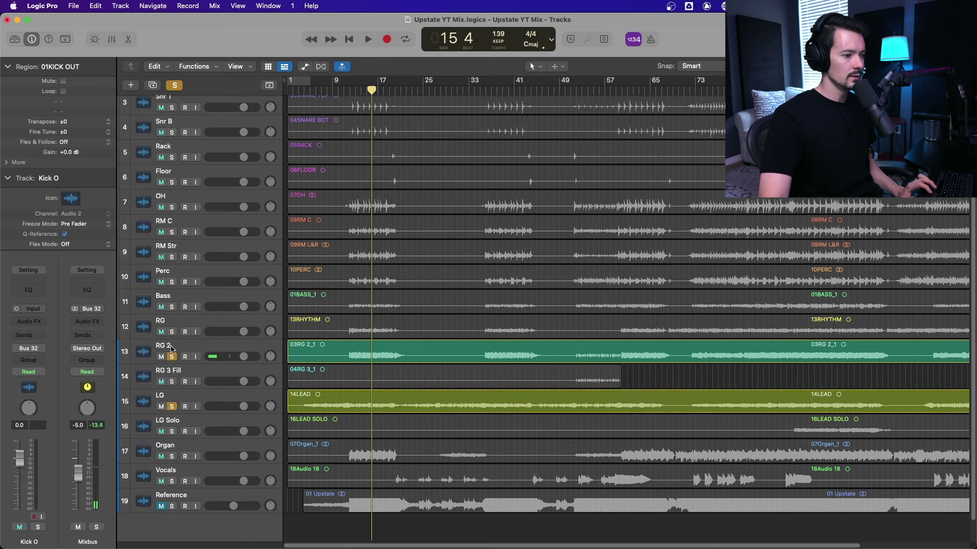
left_click(172, 357)
left_click(352, 121)
key("space")
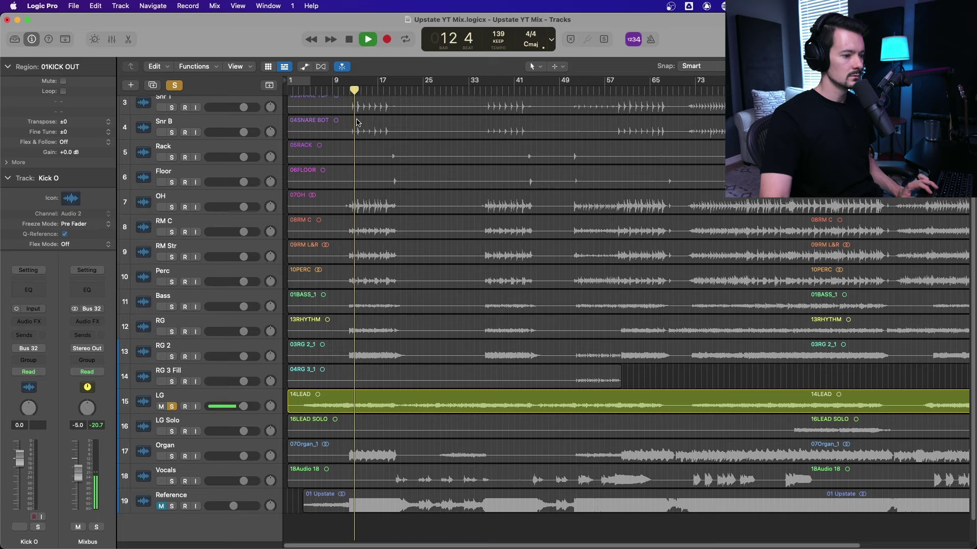
key("space")
Solo the Organ track in place of LG, listen to it from about bar 13, and unsolo it.
left_click(172, 406)
left_click(172, 457)
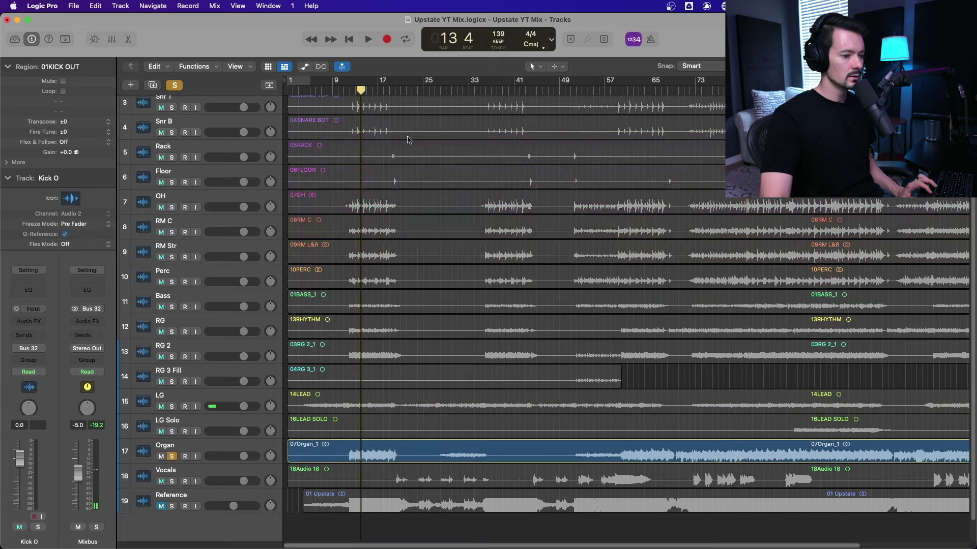
key("space")
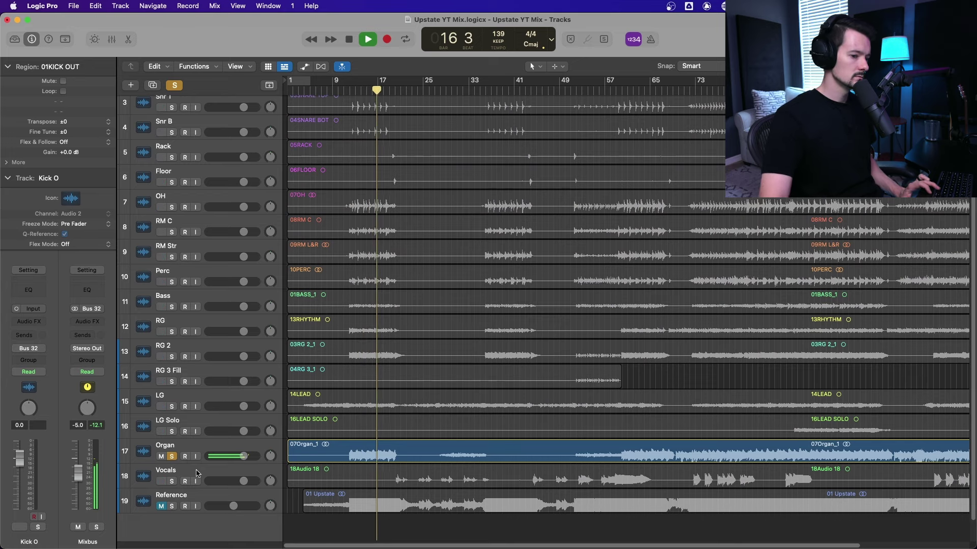
left_click(172, 456)
key("space")
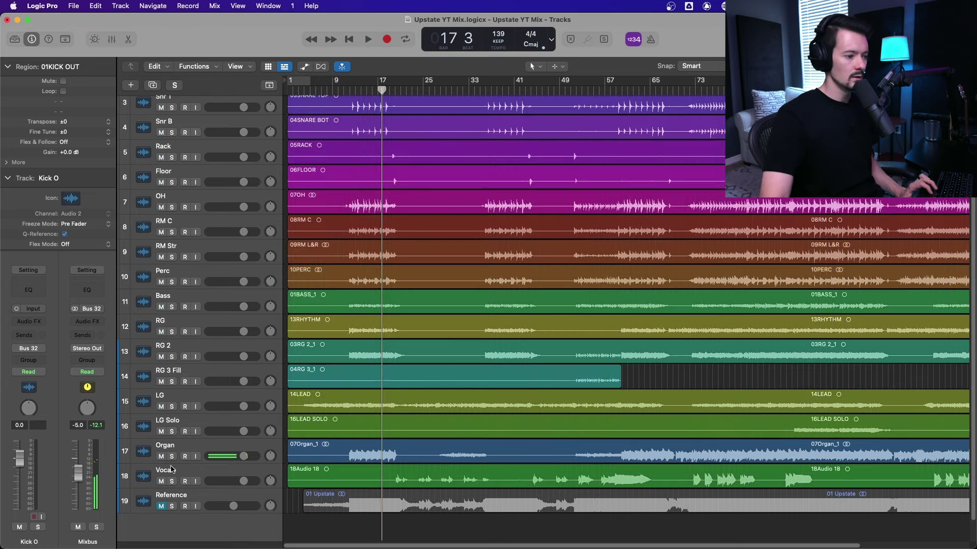
Audition the Vocals track soloed from about bar 45 and clear the solo.
left_click(172, 481)
double_click(540, 79)
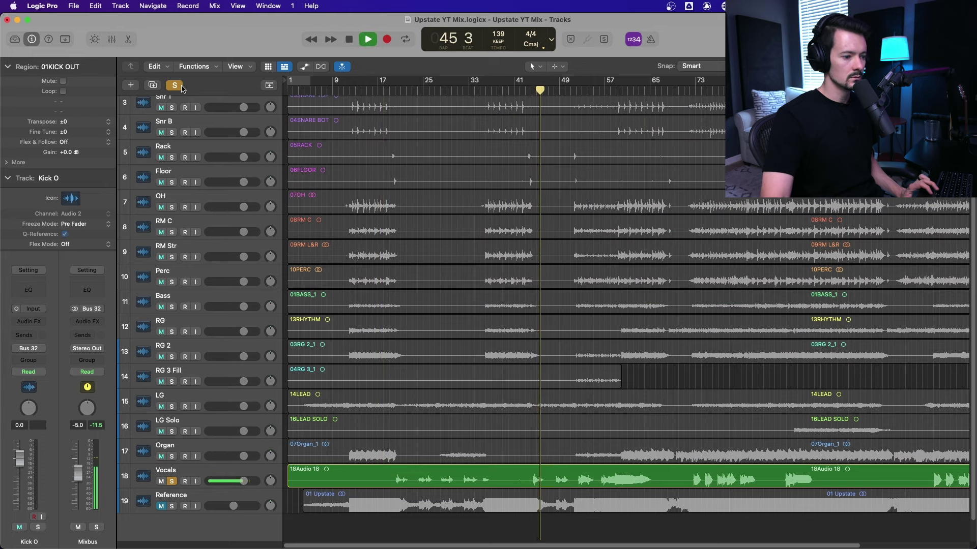
key("space")
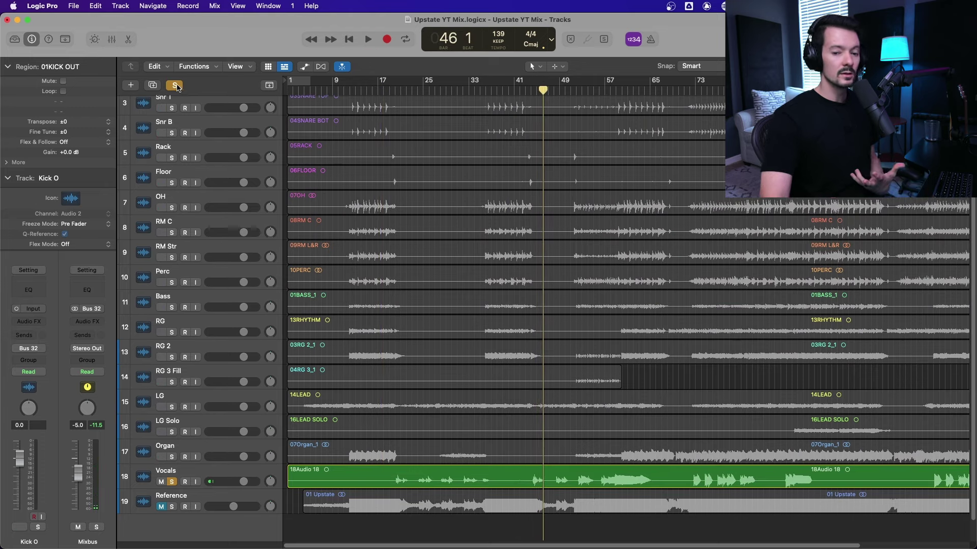
left_click(176, 86)
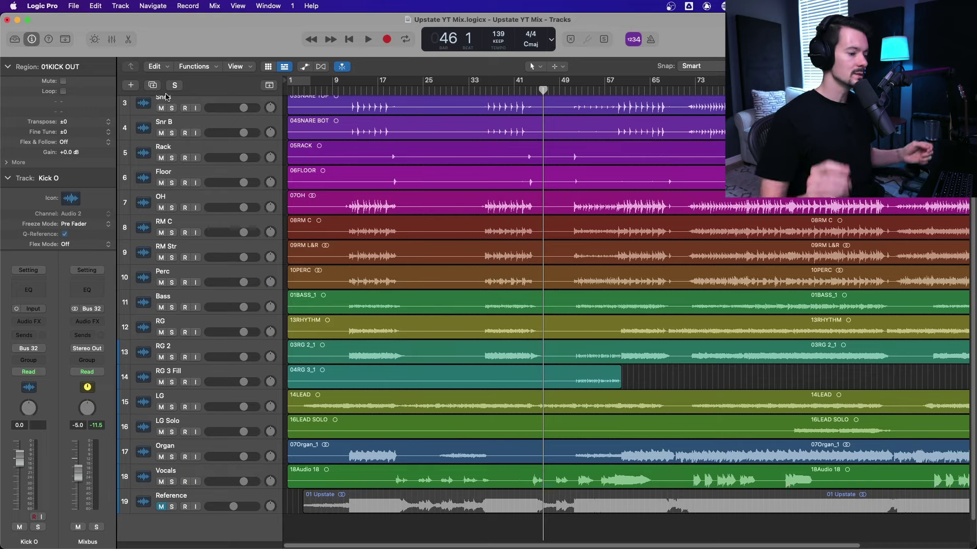
Color the nine drum tracks from Kick O through RM Str red, keeping the color palette open.
scroll(313, 269, "up", 3)
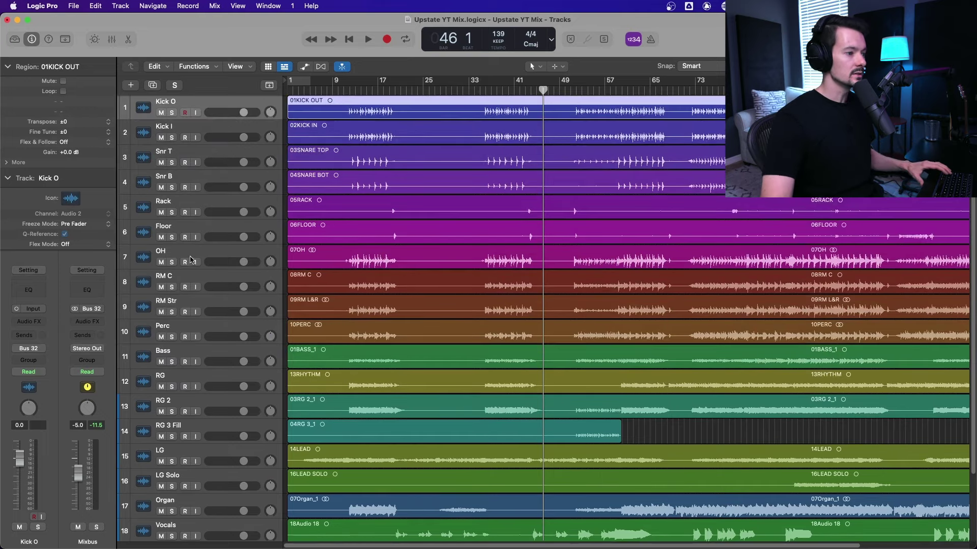
left_click(206, 301, "shift")
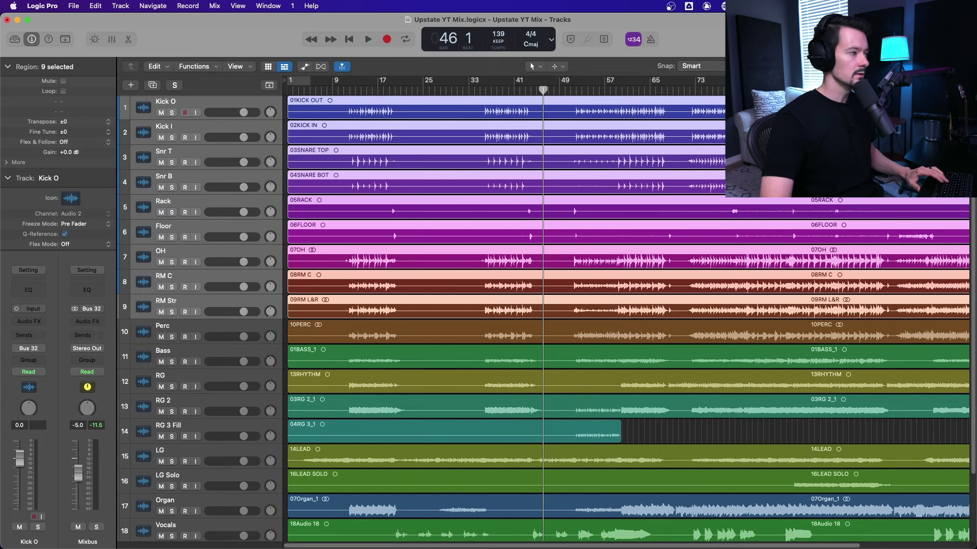
key("alt+c")
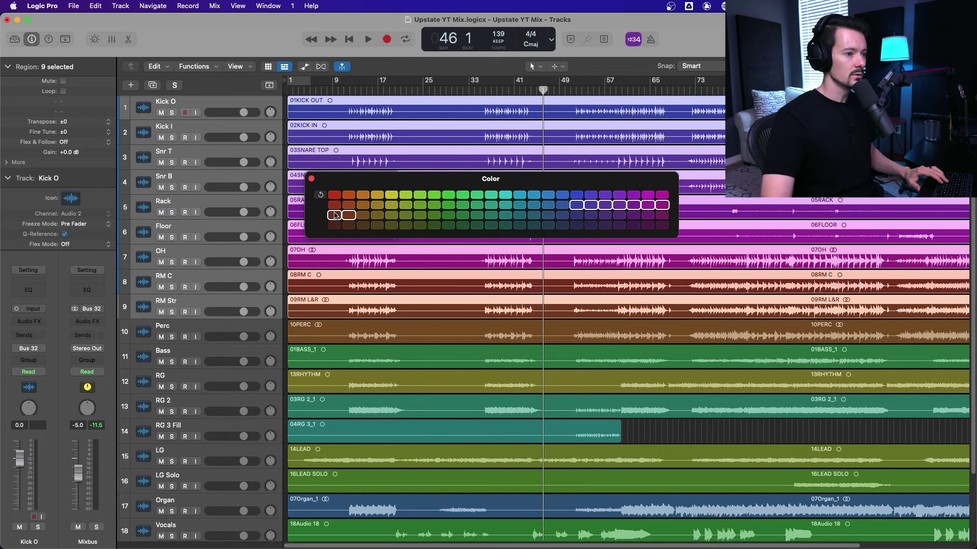
left_click(334, 215)
left_click_drag(479, 181, 568, 164)
Color the Perc track magenta and the Bass track purple.
left_click(215, 326)
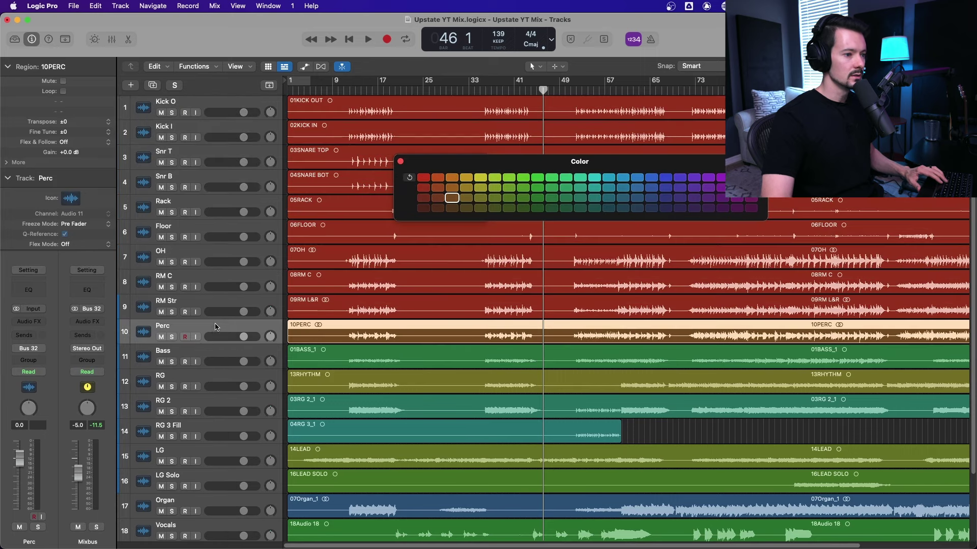
left_click(452, 188)
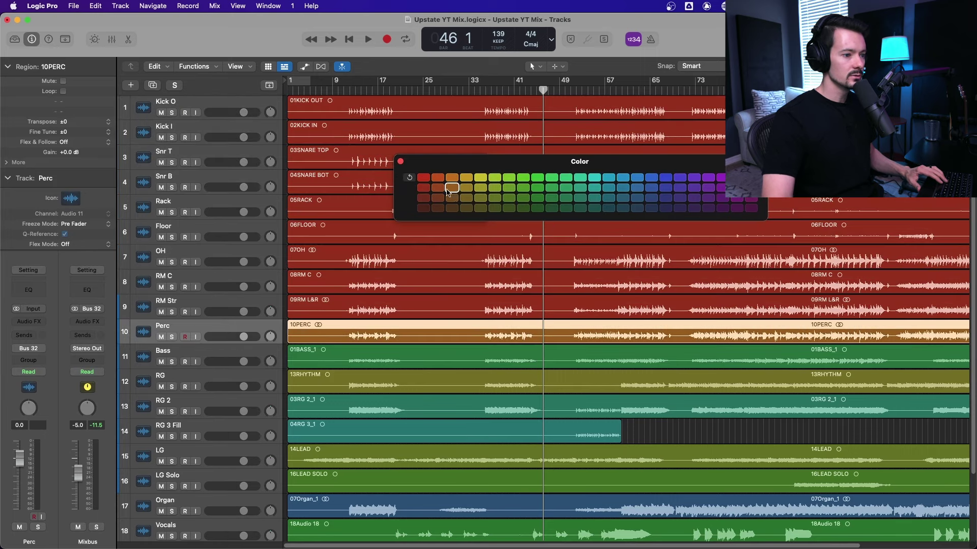
left_click(752, 187)
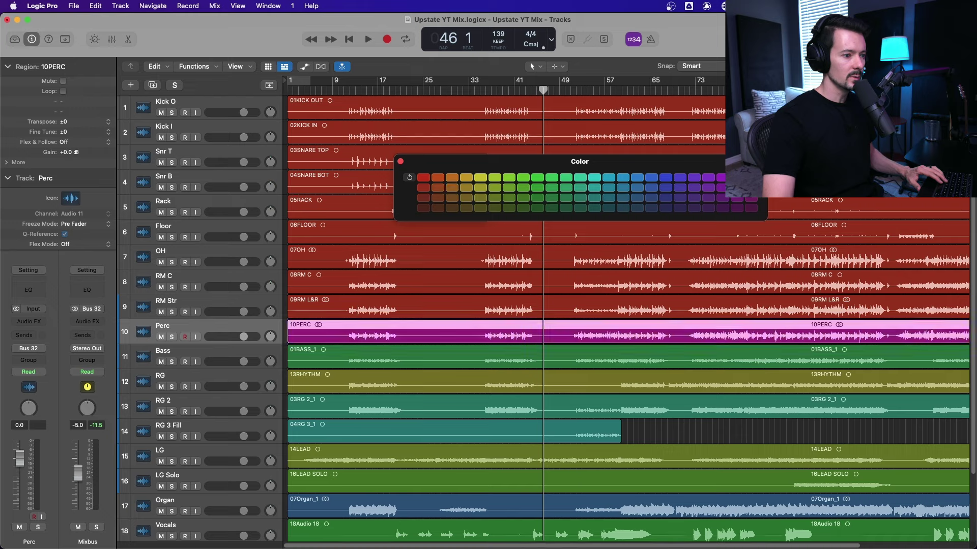
left_click(189, 351)
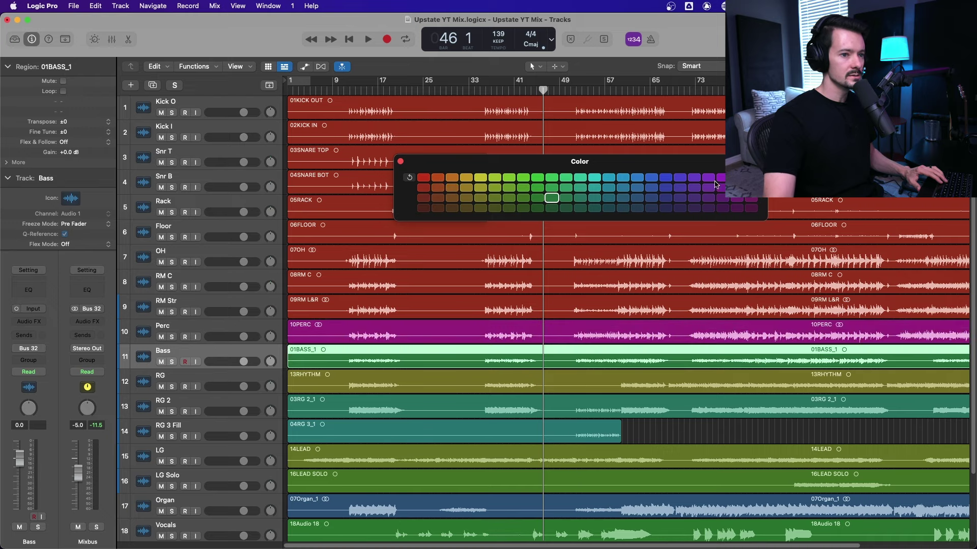
left_click(709, 187)
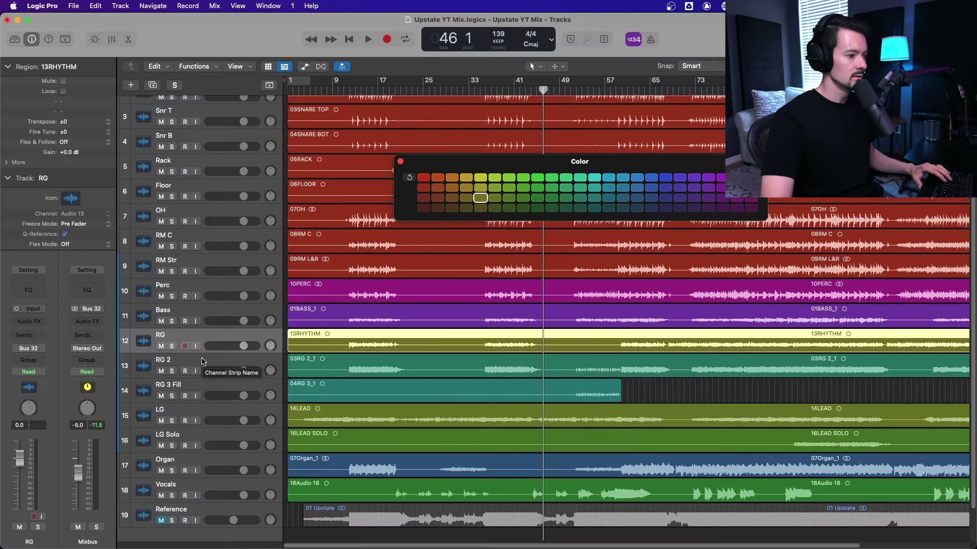
Color the RG, RG 2 and RG 3 Fill tracks teal green and the LG and LG Solo tracks blue.
left_click(202, 366, "shift")
left_click(202, 391, "shift")
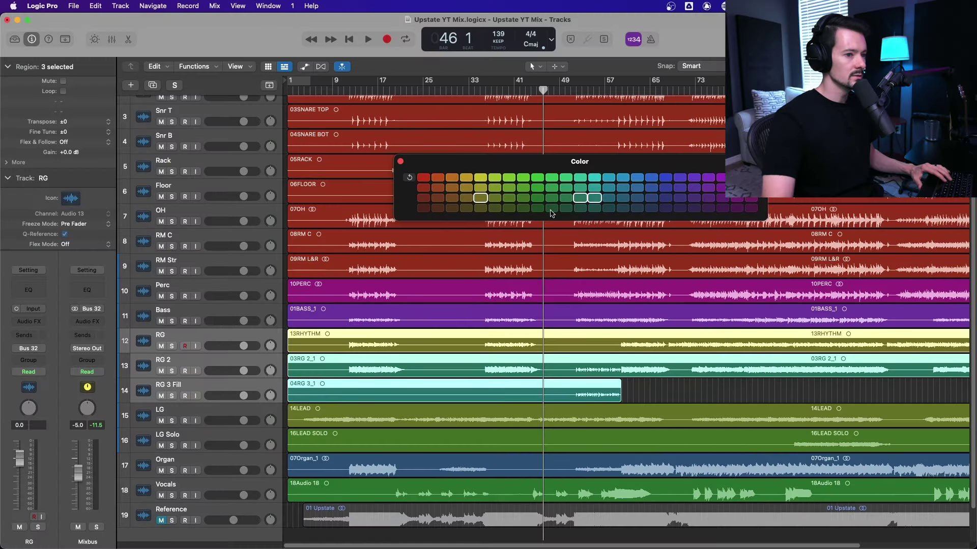
left_click(579, 188)
scroll(320, 385, "down", 1)
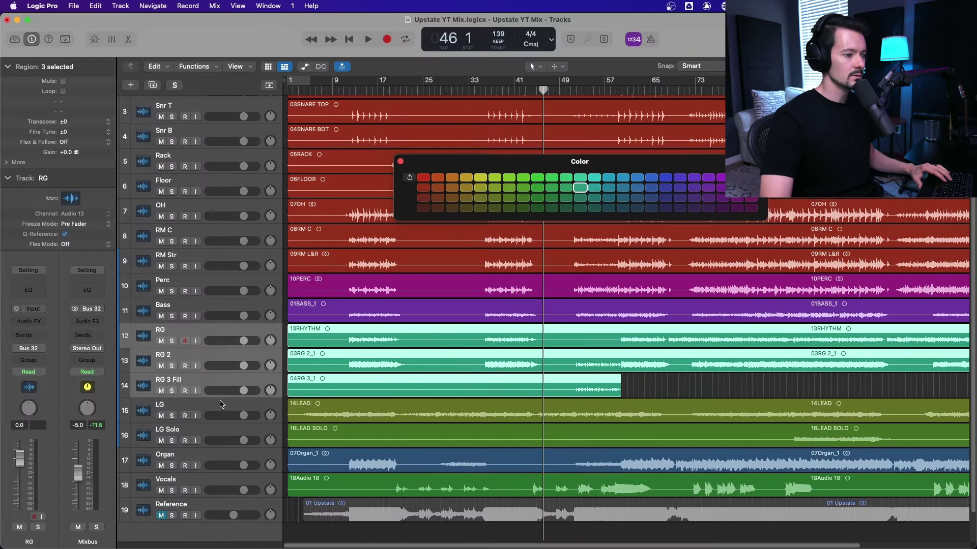
left_click(222, 405)
left_click(218, 433, "shift")
left_click(624, 188)
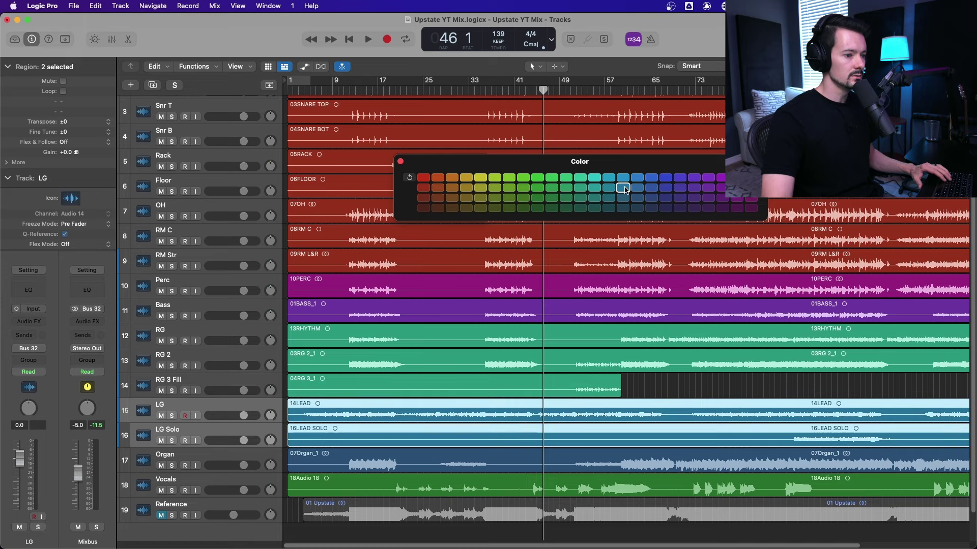
Color the Organ track green and the Vocals track yellow, and close the color palette.
left_click(232, 459)
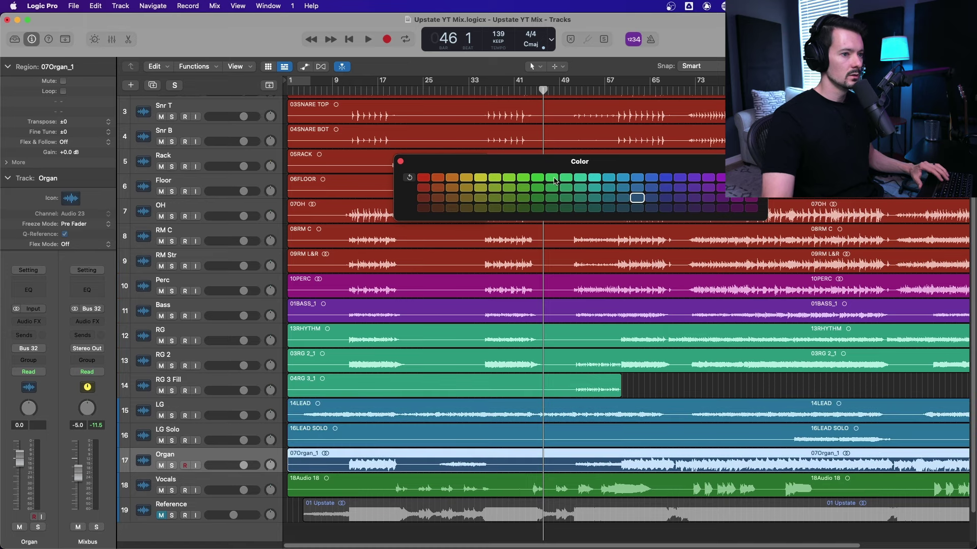
left_click(552, 188)
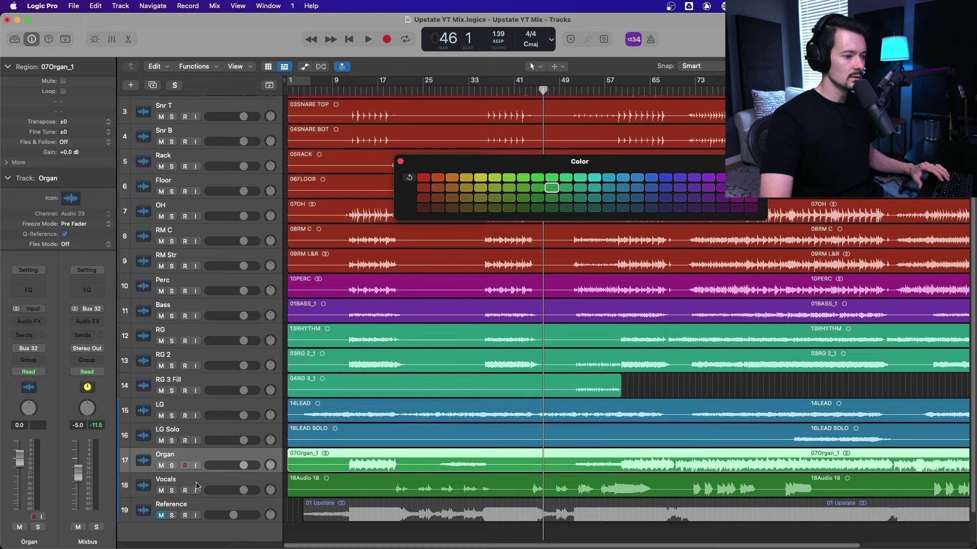
left_click(197, 486)
left_click(481, 188)
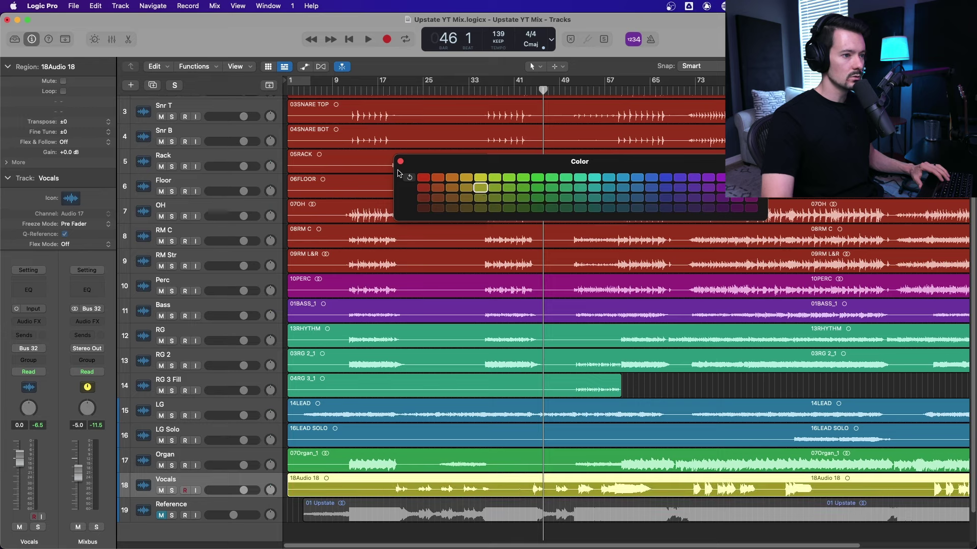
left_click(401, 161)
Select all regions in the session and rename them after their tracks.
scroll(548, 313, "up", 2)
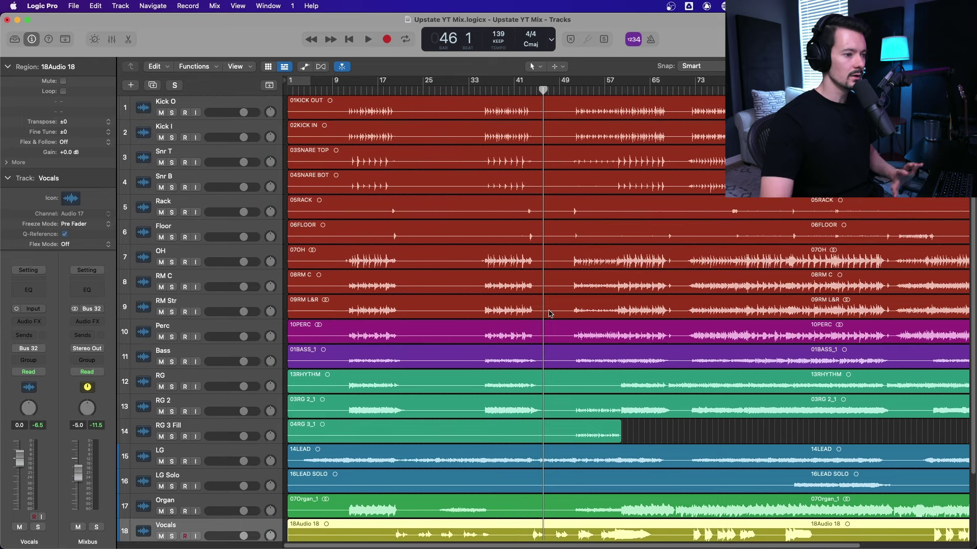
scroll(549, 313, "down", 2)
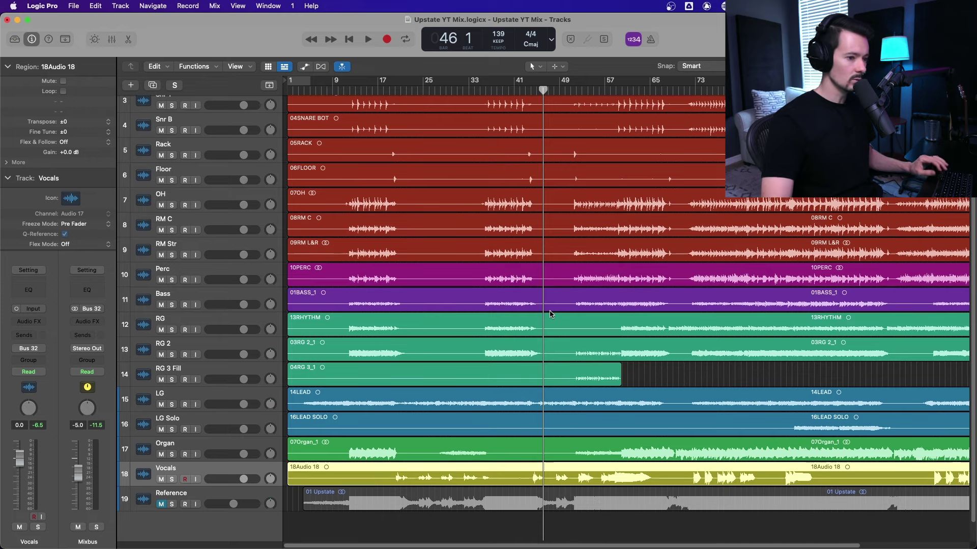
scroll(549, 314, "down", 2)
scroll(210, 464, "up", 3)
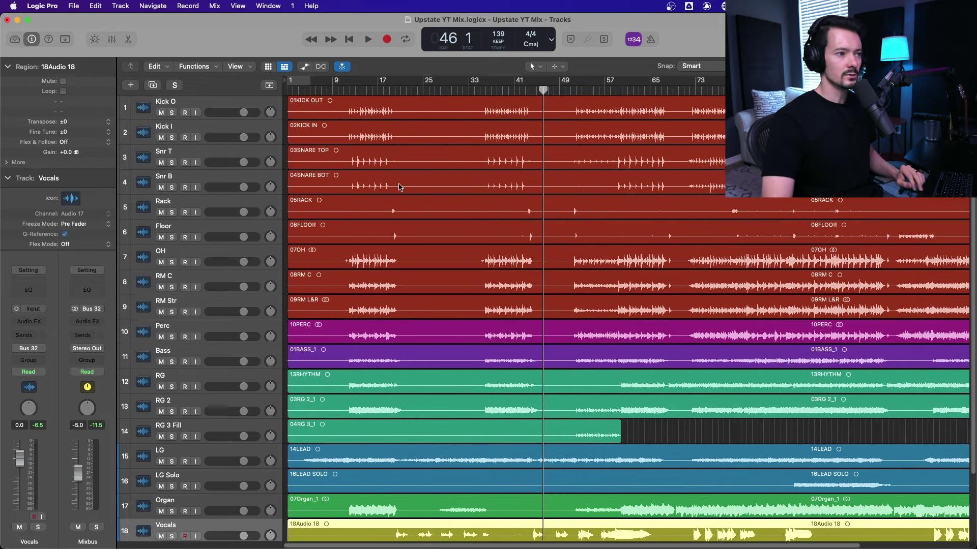
scroll(356, 370, "down", 3)
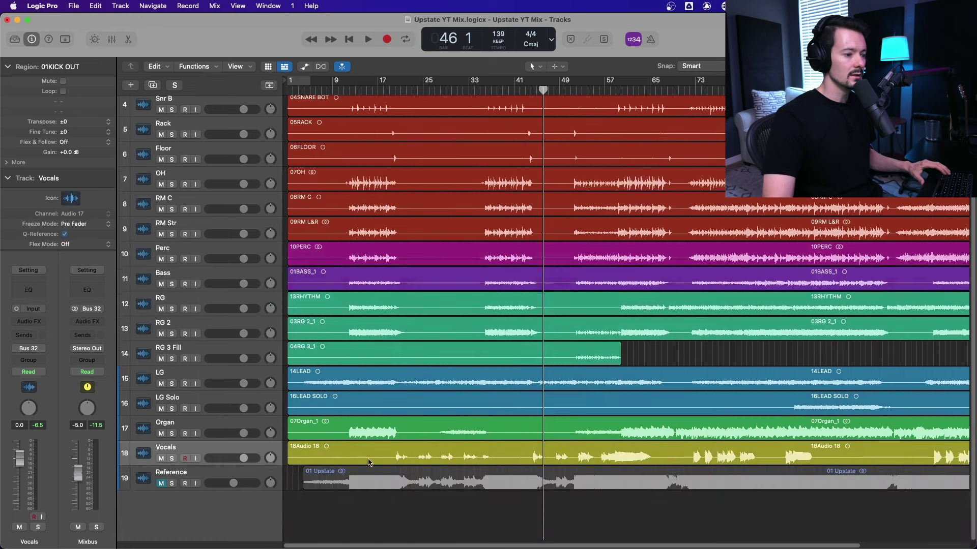
left_click(364, 485)
right_click(366, 486)
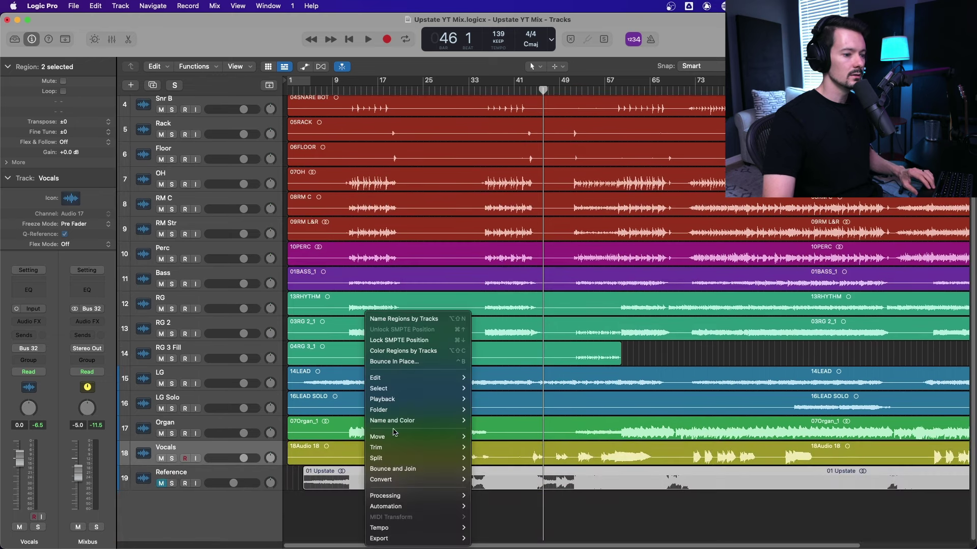
mouse_move(398, 421)
left_click(551, 432)
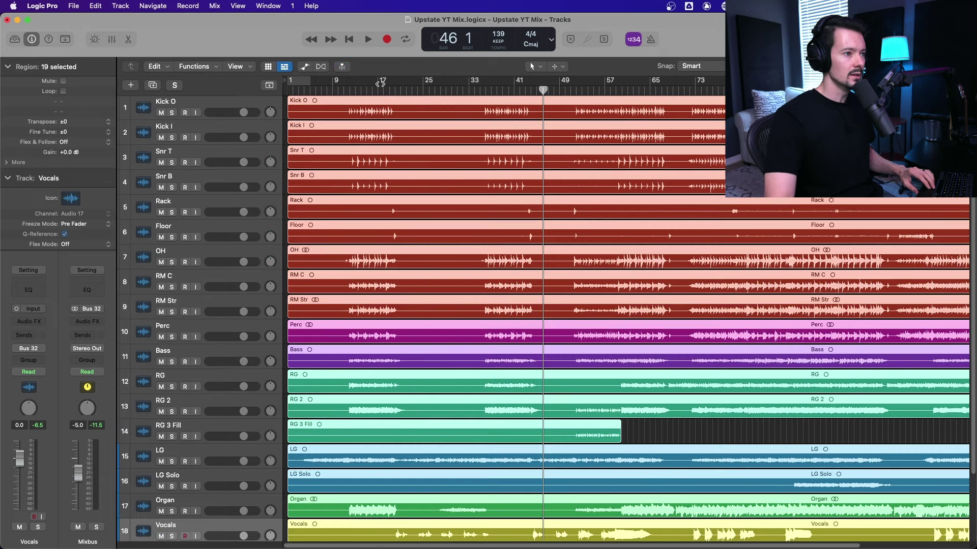
Select the Kick O track with the mixer shown and place the playhead at bar 90.
left_click(213, 102)
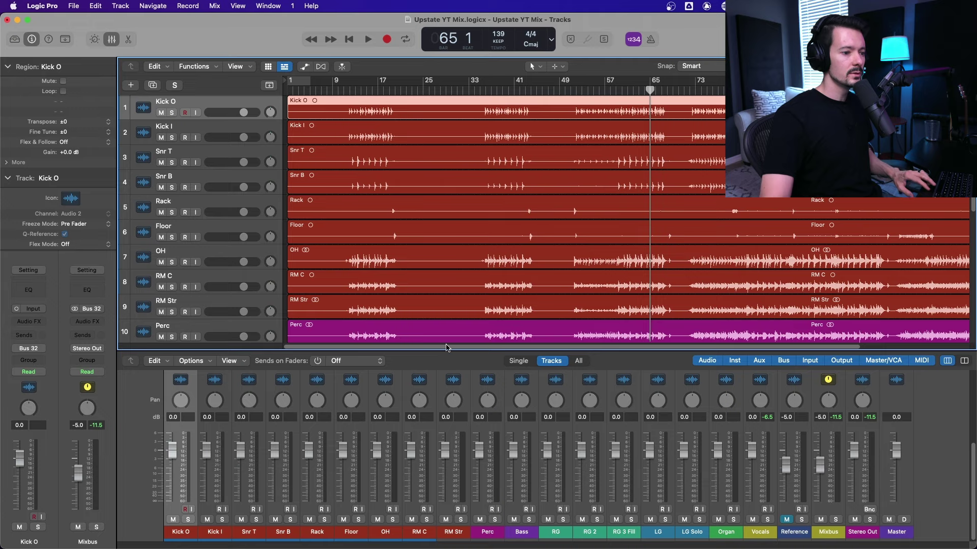
left_click_drag(446, 348, 577, 350)
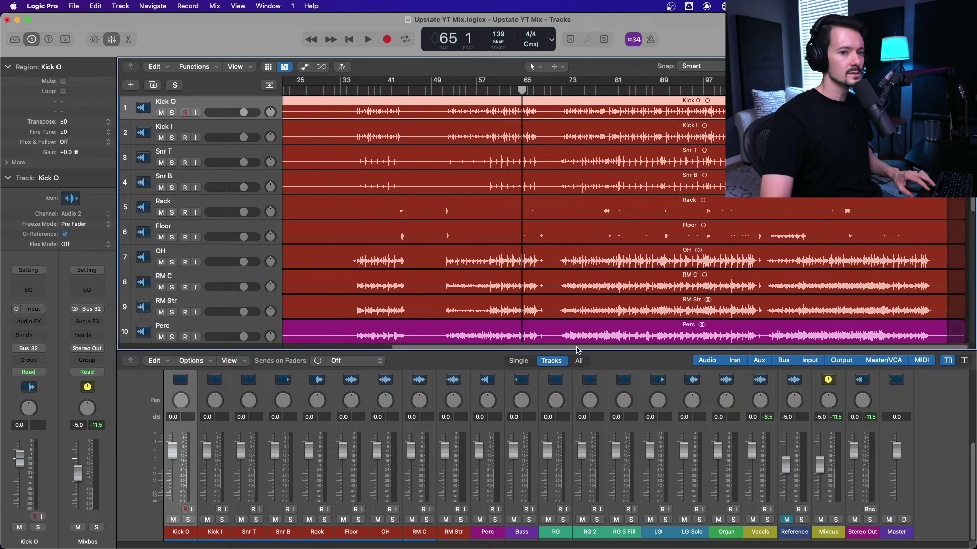
mouse_move(657, 89)
left_mouse_down()
mouse_move(676, 90)
mouse_move(666, 90)
left_mouse_up()
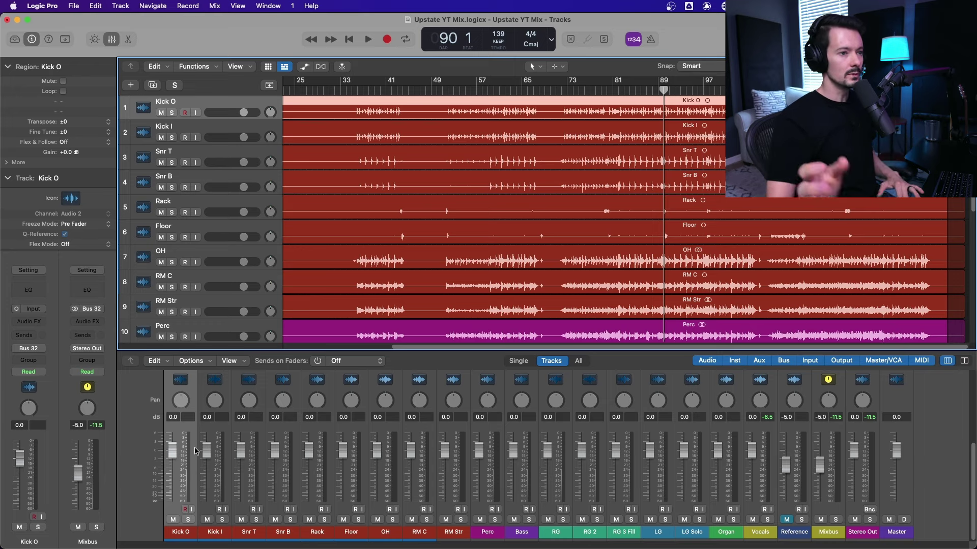
Audition the Kick O track soloed from about bar 89, and play Kick I soloed in its place.
left_click(188, 519)
key("space")
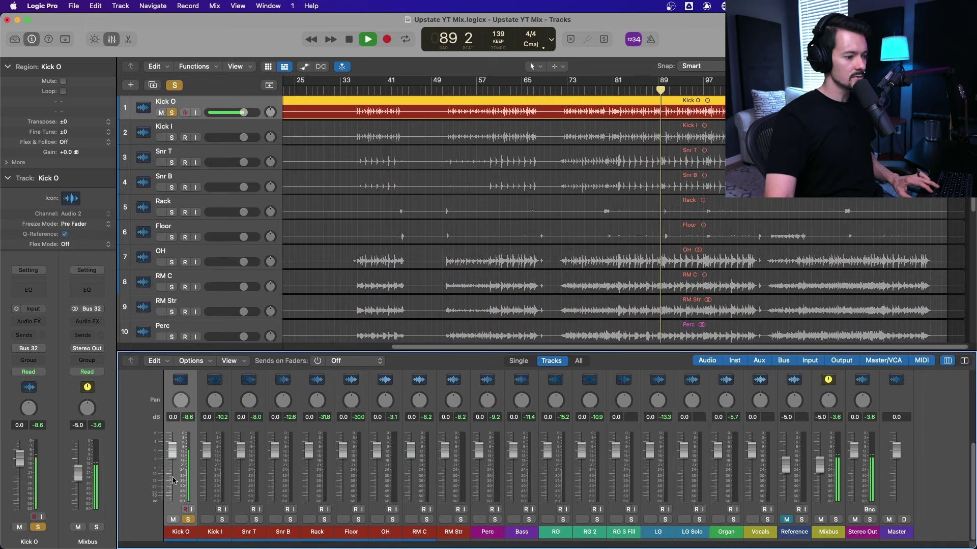
left_click(189, 520)
left_click(188, 520)
left_click(222, 519)
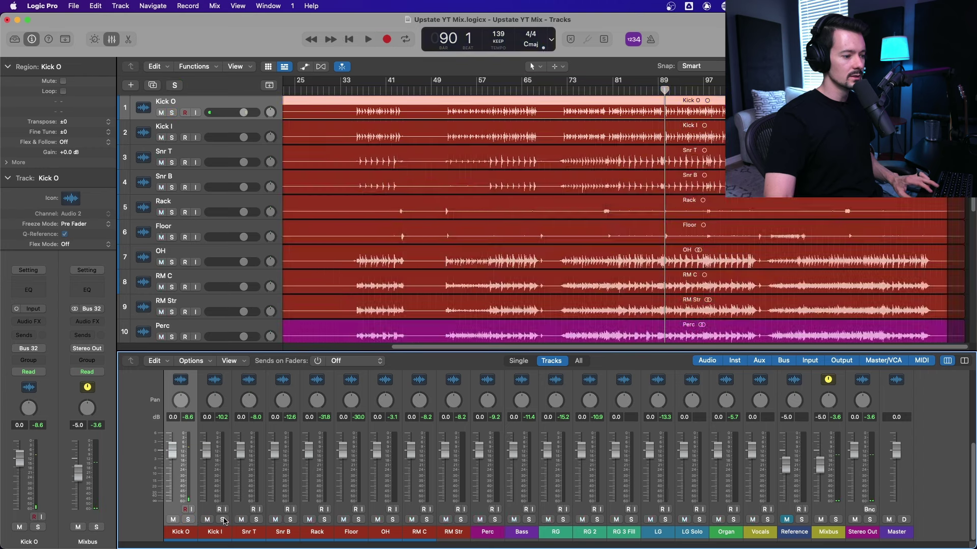
key("space")
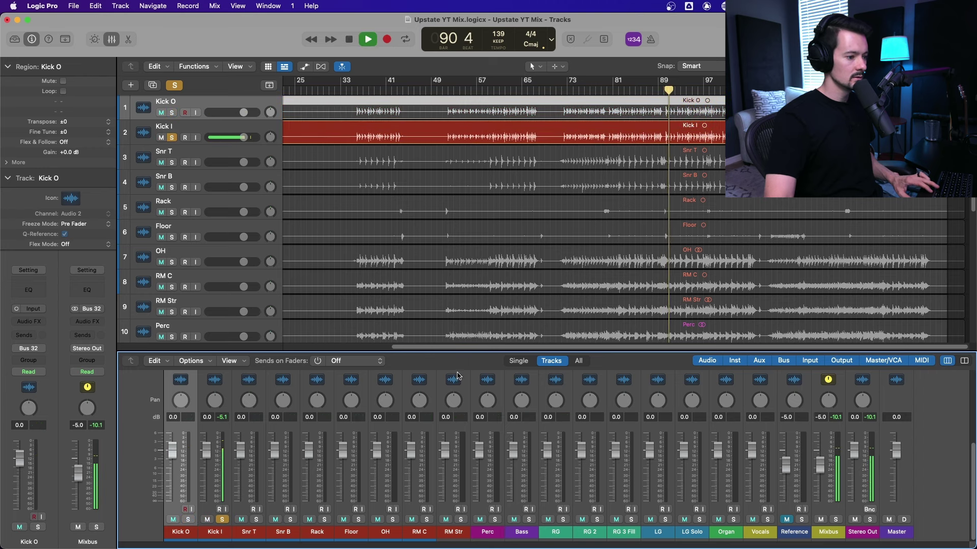
Stop playback, set the Kick I region's gain to -5 dB, and audition it from about bar 61.
key("space")
left_click(469, 138)
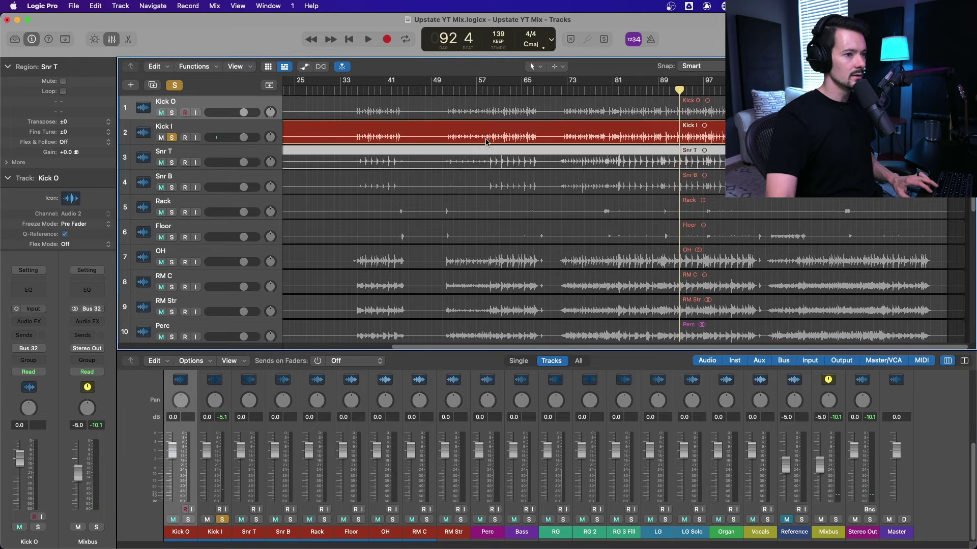
left_click(34, 44)
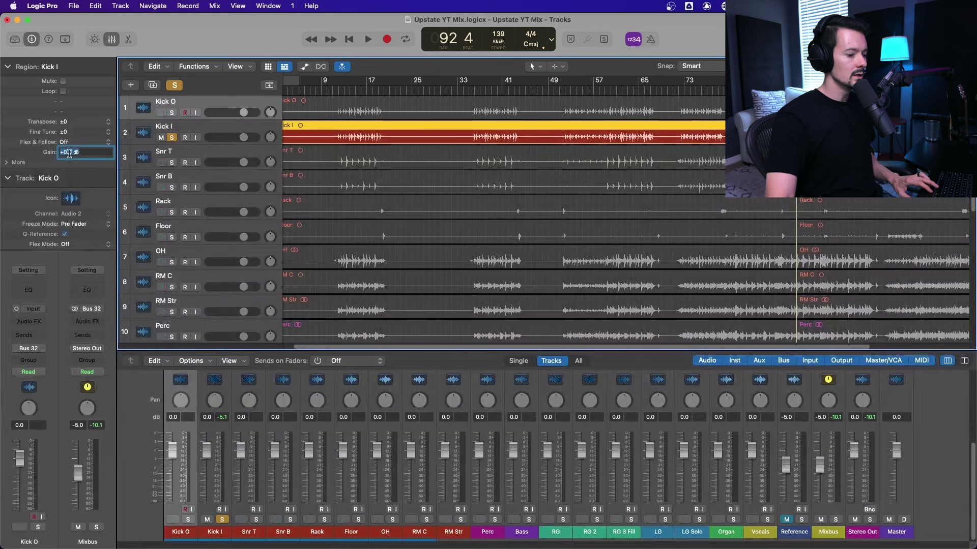
key("Return")
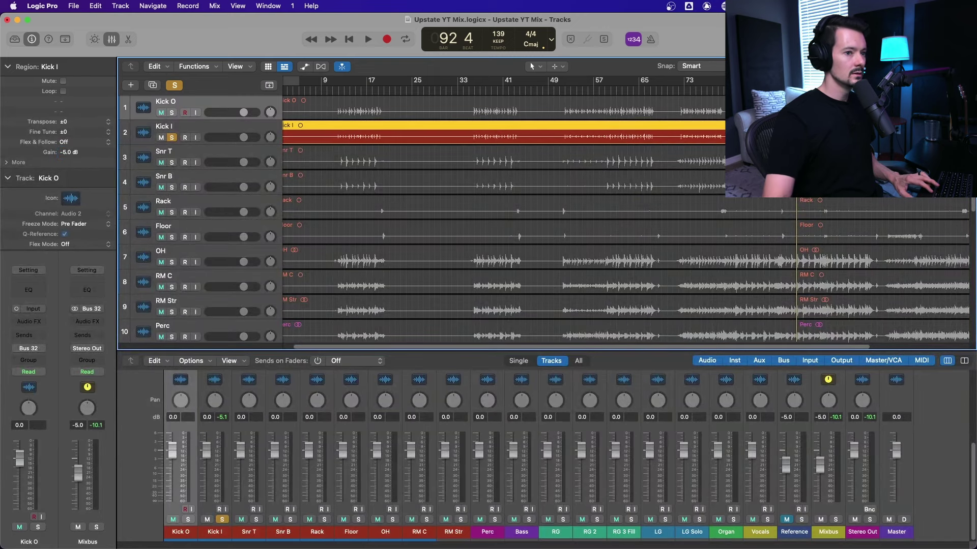
left_click(620, 92)
key("space")
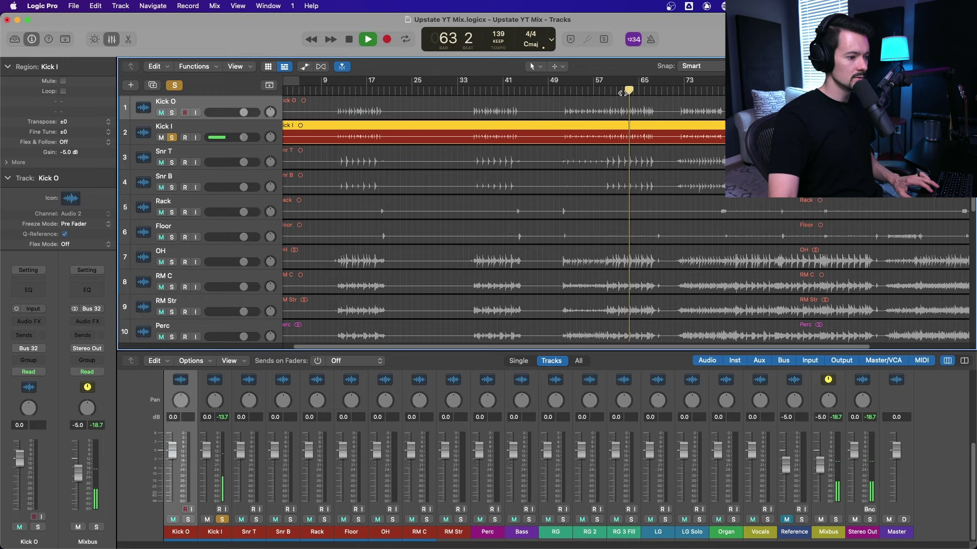
key("space")
Set the Kick I region's gain to -3 dB and play the soloed track again.
double_click(69, 152)
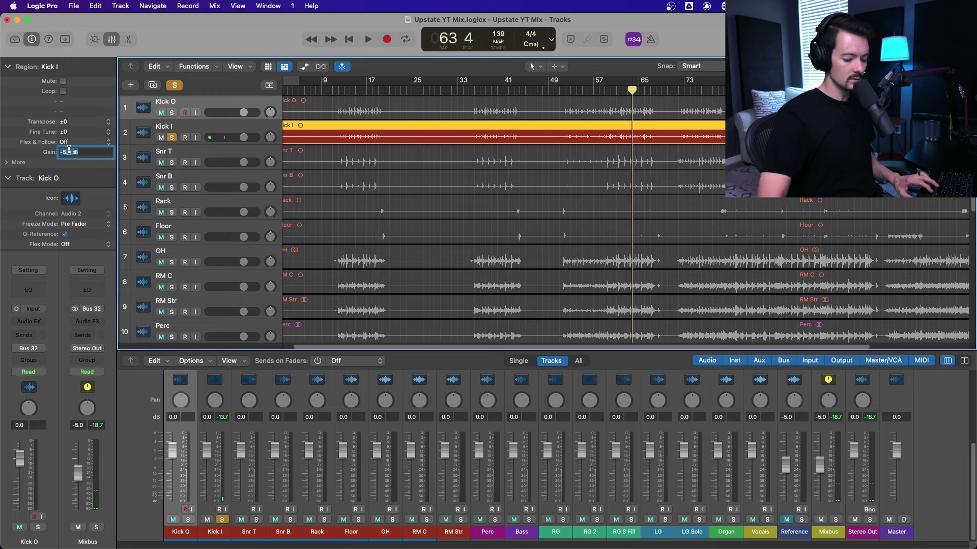
type("-3")
key("Return")
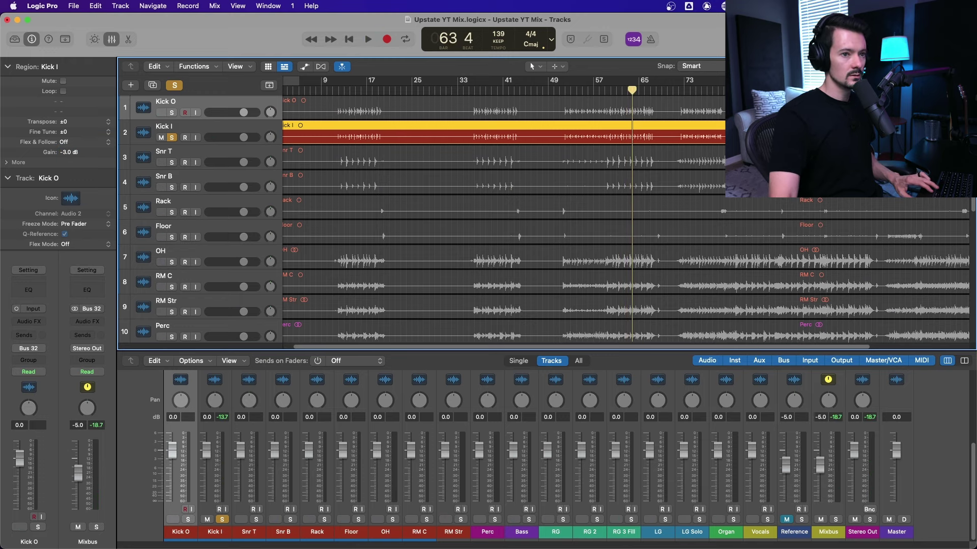
key("space")
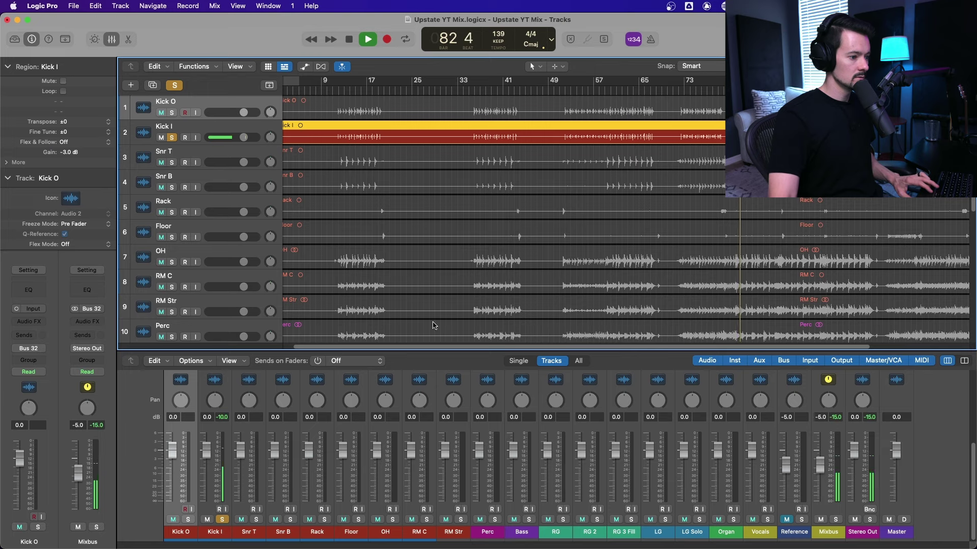
key("space")
Switch the solo from Kick I to Snr T and audition it.
left_click(222, 519)
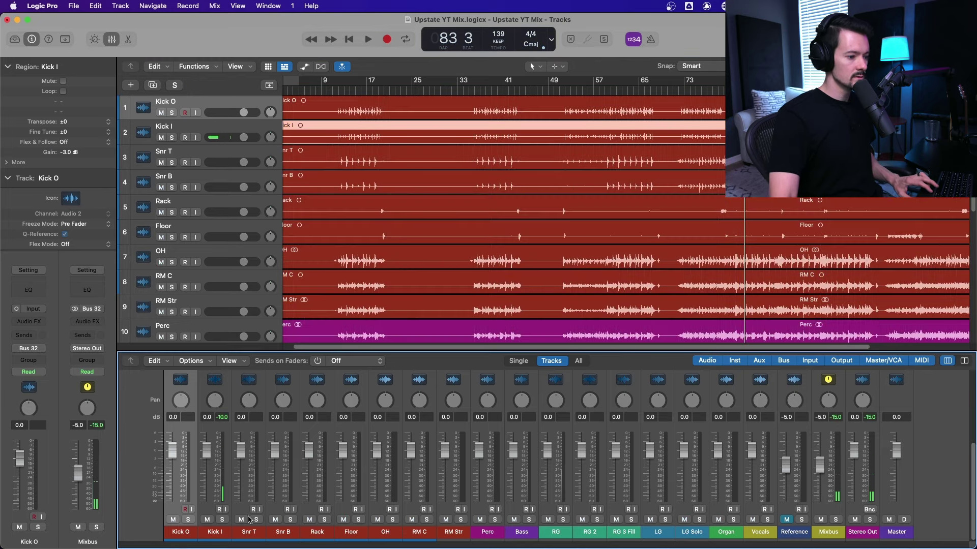
left_click(255, 519)
key("space")
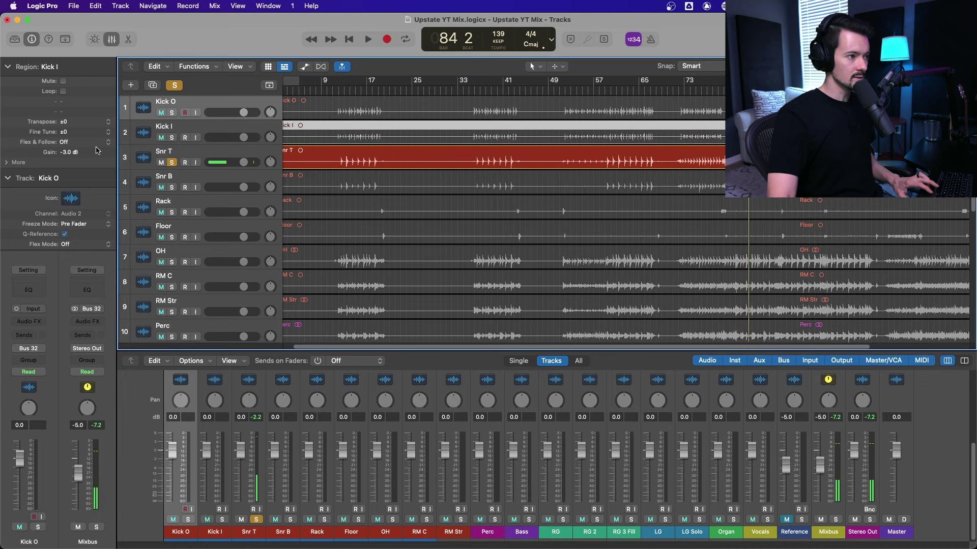
Set the Snr T region's gain to -6 dB and play it back briefly.
left_click(700, 167)
left_click(69, 152)
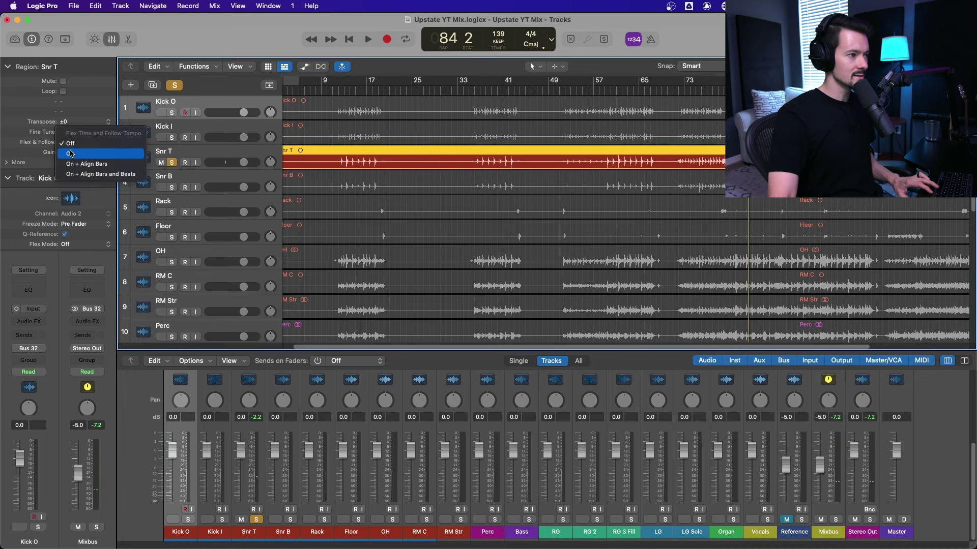
left_click(76, 154)
double_click(77, 155)
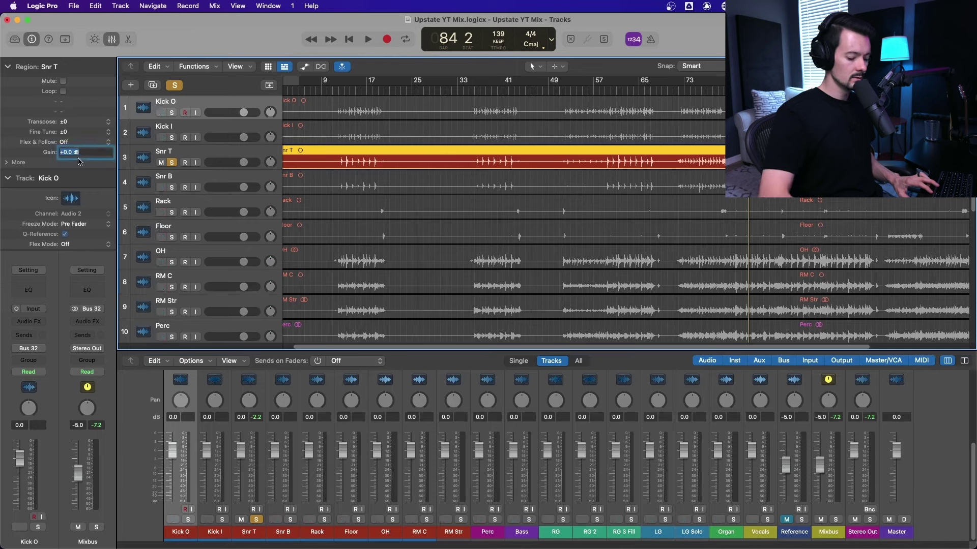
type("-6")
key("Return")
key("space")
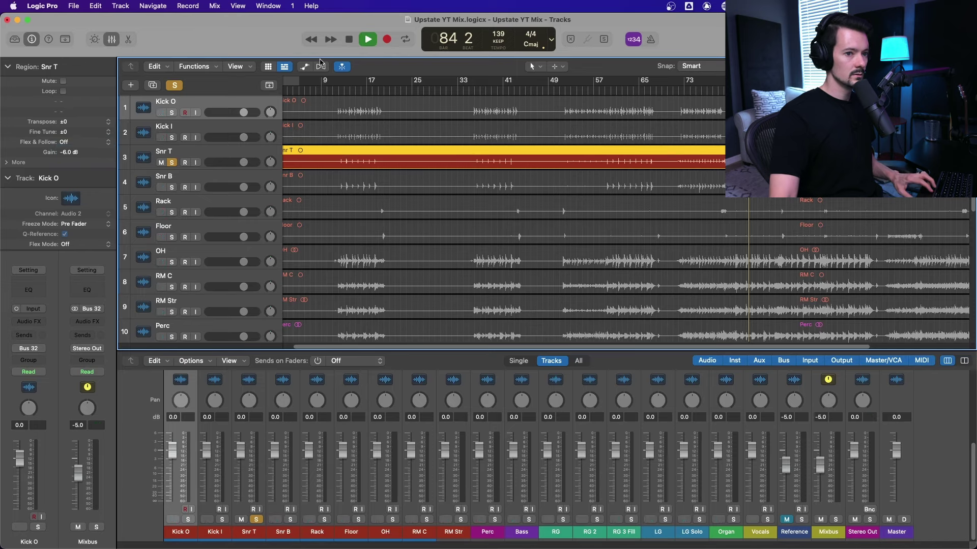
key("space")
Solo Snr B in place of Snr T, audition it, and select its region.
left_click(370, 178)
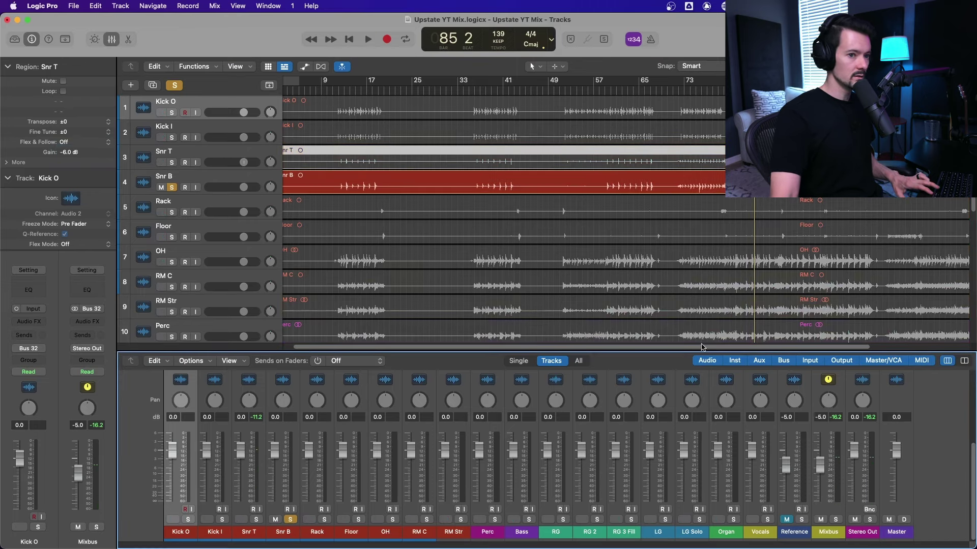
key("space")
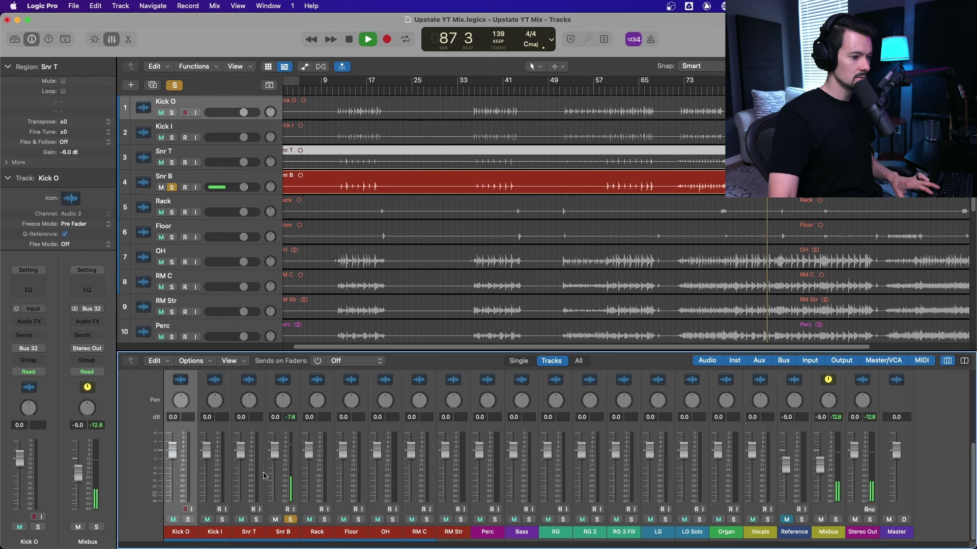
left_click(147, 144)
key("space")
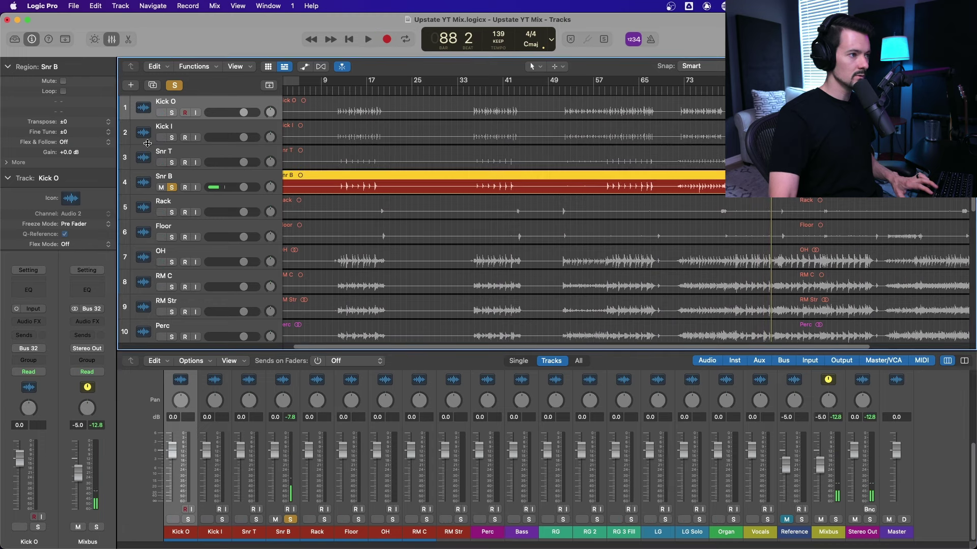
Set the Snr B region's gain to -3 dB.
double_click(67, 153)
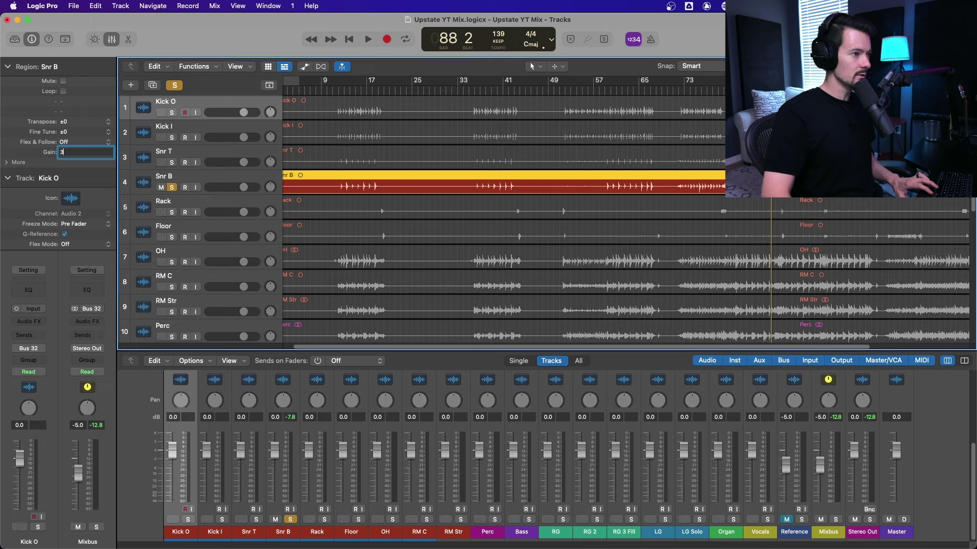
key("Return")
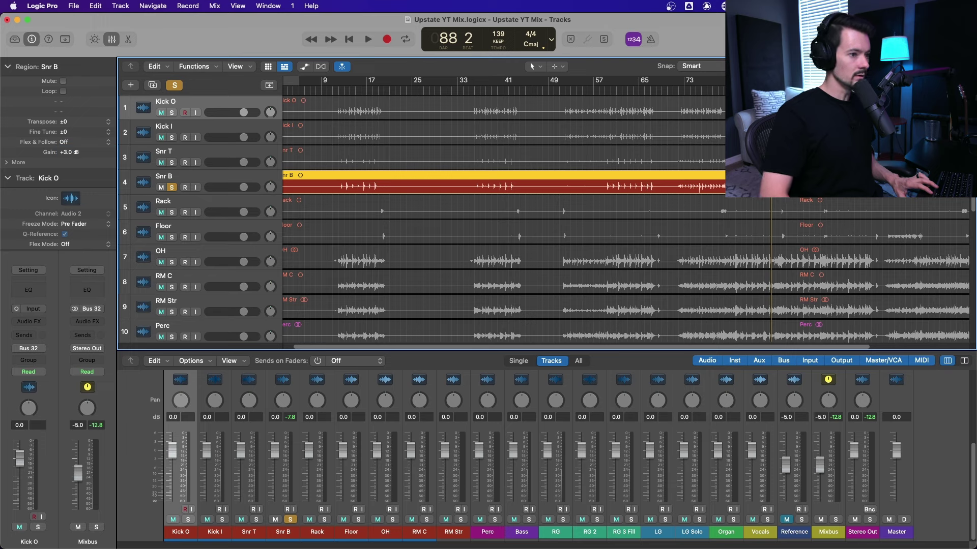
double_click(68, 152)
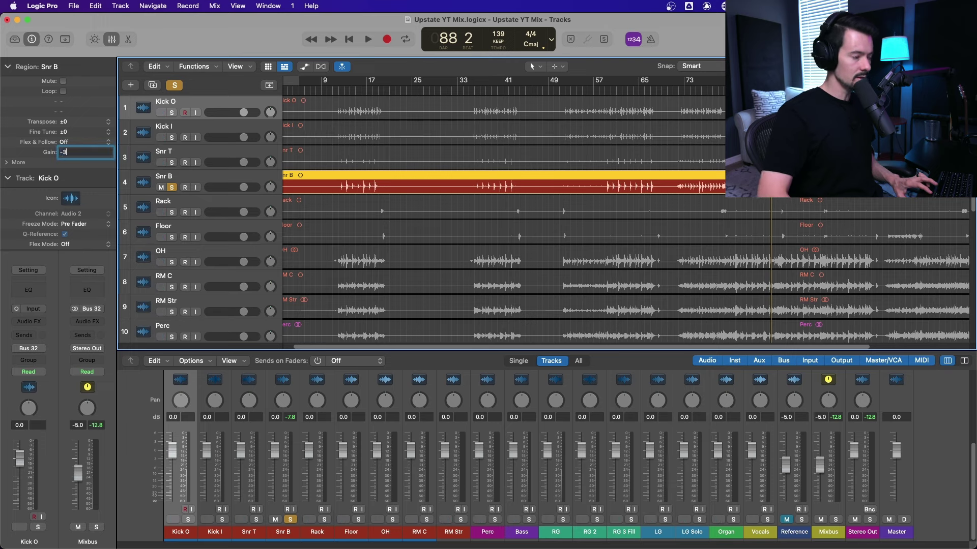
type("-3")
key("Return")
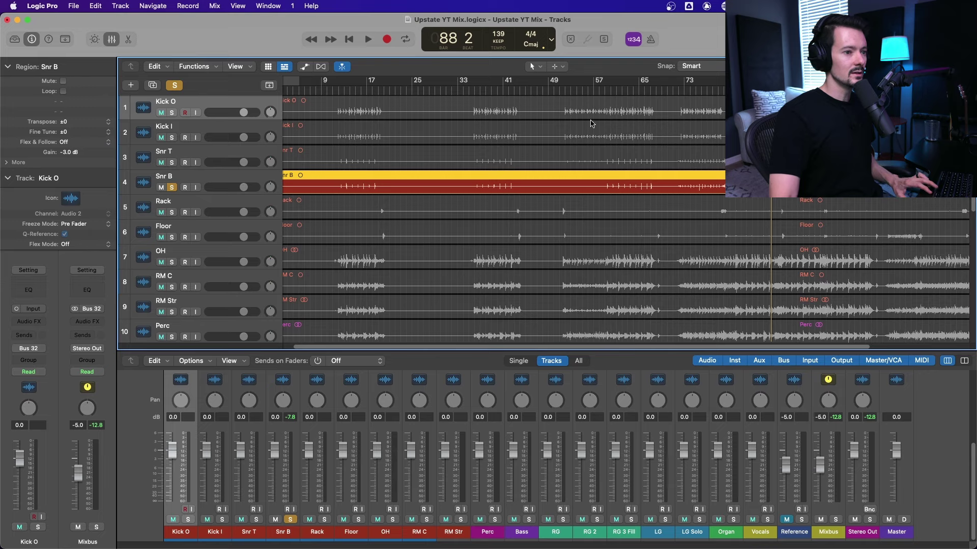
Move the playhead to bar 43 and switch the solo from Snr B to the Vocals track.
left_click_drag(550, 91, 514, 106)
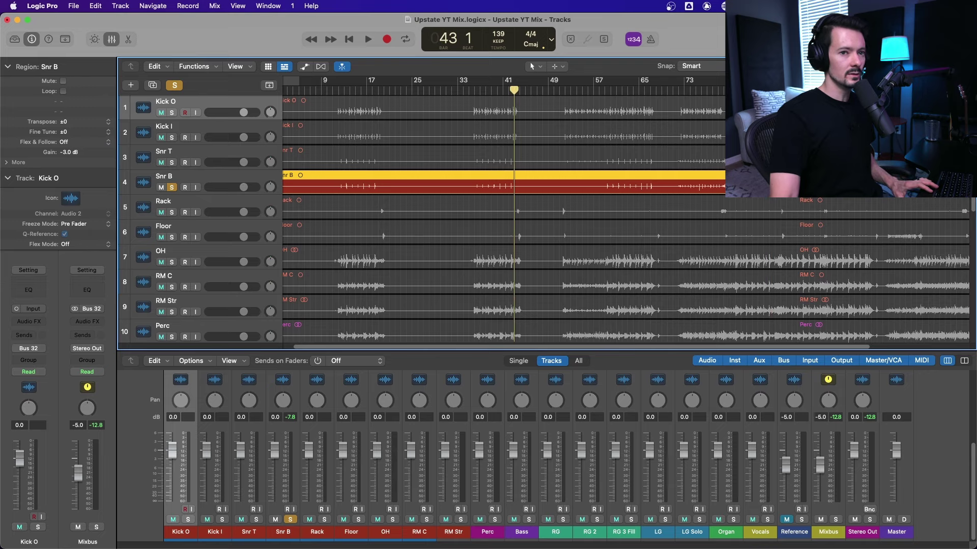
key("super+Right")
key("super+Right")
left_click(172, 188)
left_click(172, 213)
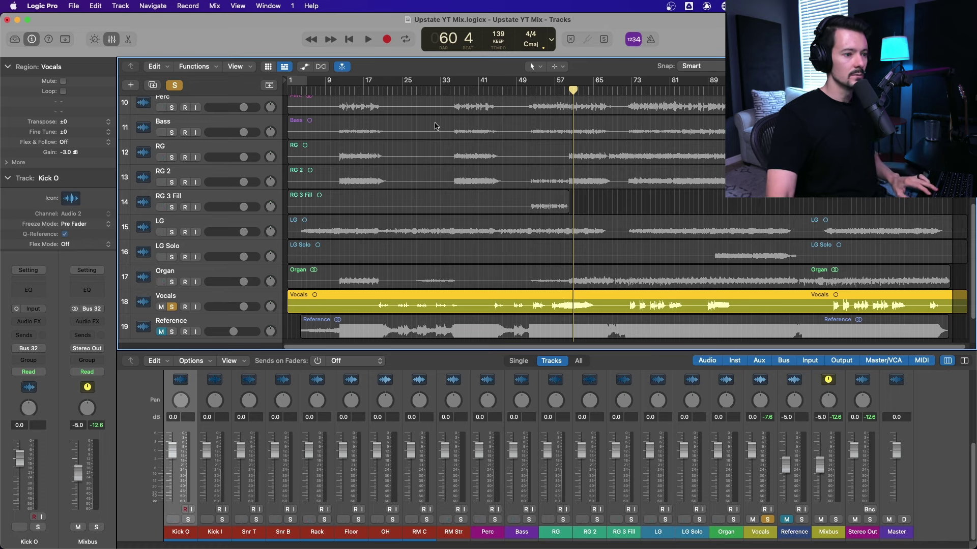
Audition the soloed Vocals from about bar 18 and again from about bar 43 to compare levels.
left_click(375, 91)
key("space")
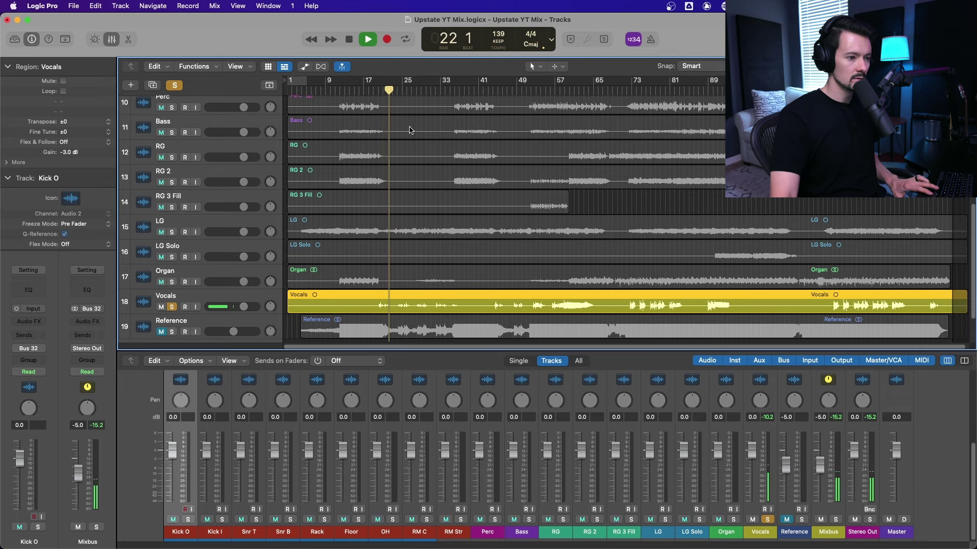
key("space")
key("super+Right")
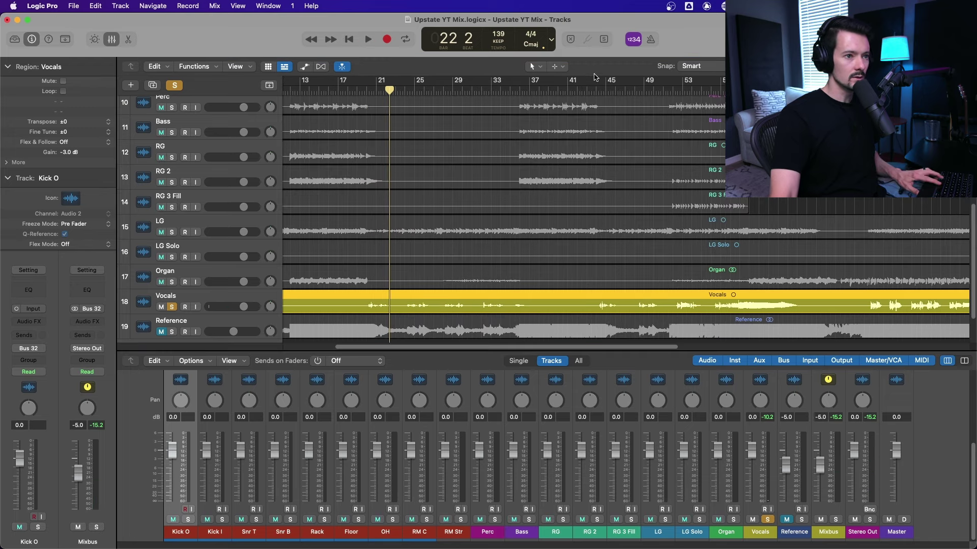
left_click(594, 77)
key("space")
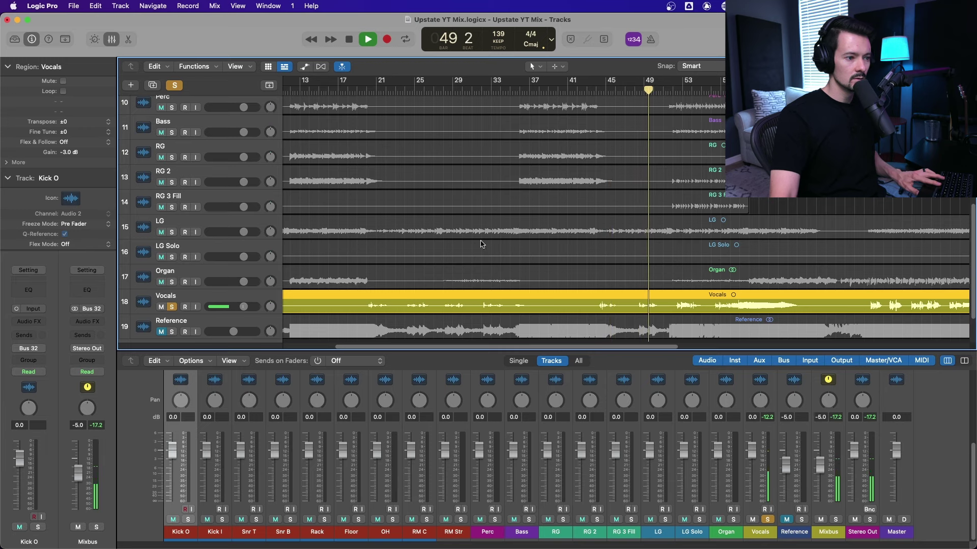
key("space")
Split out the Vocals section from about bar 18 to bar 39 and set its gain to 0 dB.
left_click_drag(358, 305, 543, 309)
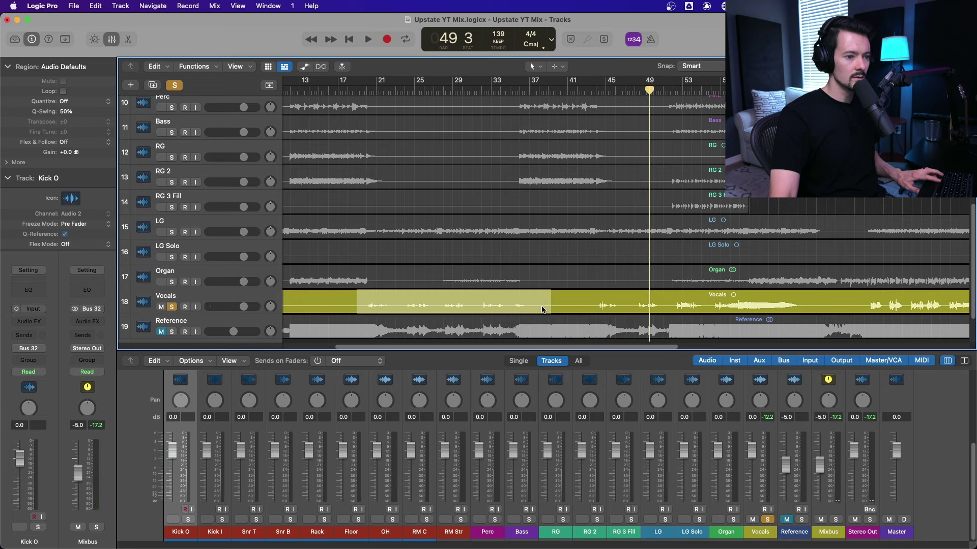
left_click(542, 309)
double_click(85, 153)
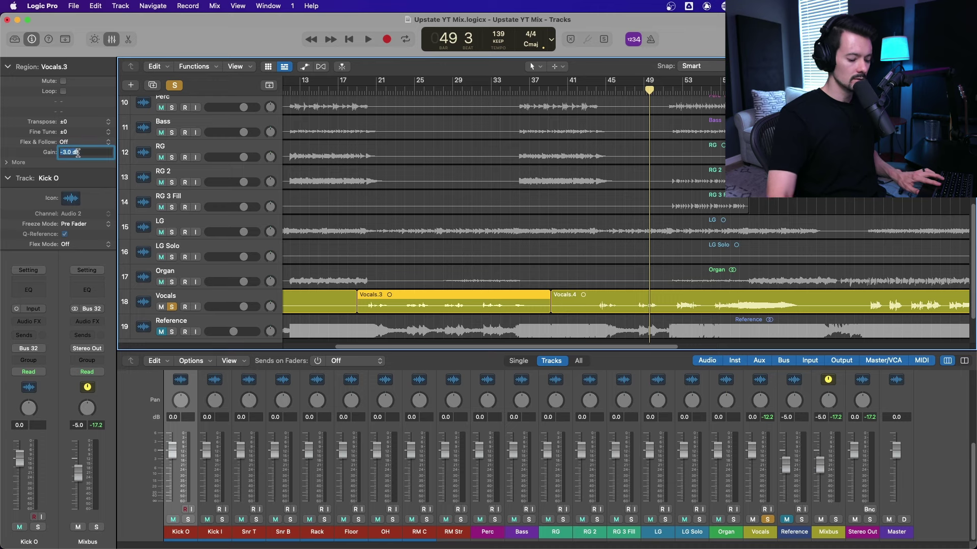
type("0")
key("Return")
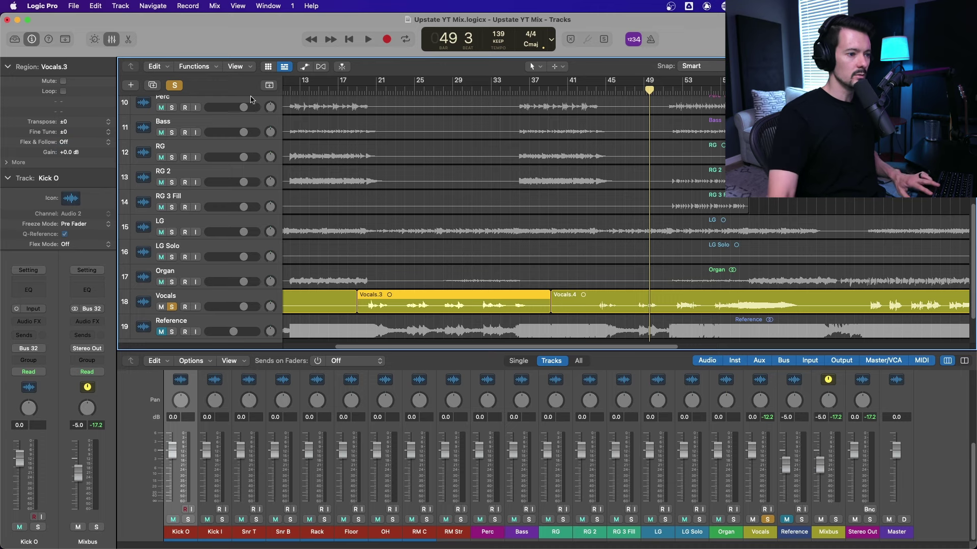
Audition the adjusted Vocals section from about bar 20, and the following section from about bar 44.
left_click(373, 91)
key("space")
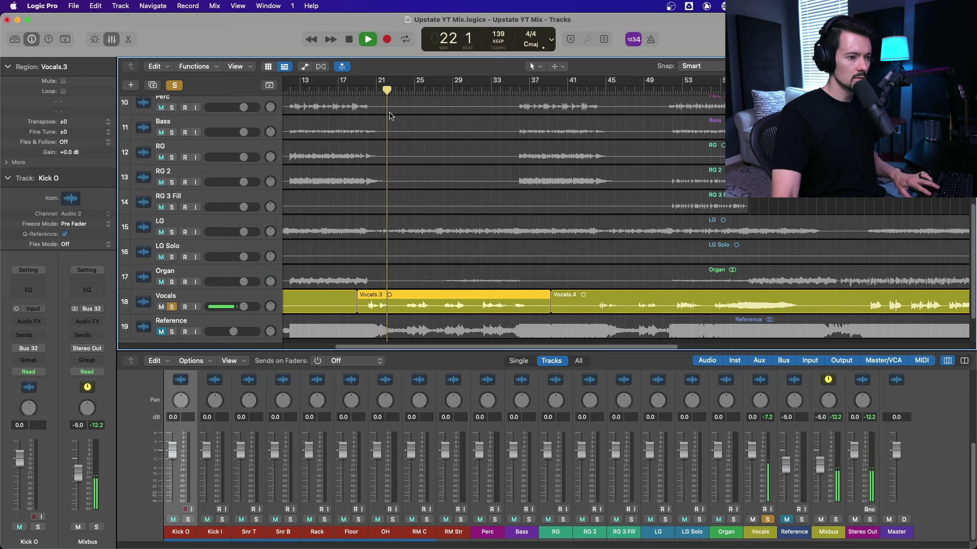
key("space")
left_click_drag(617, 90, 601, 90)
key("space")
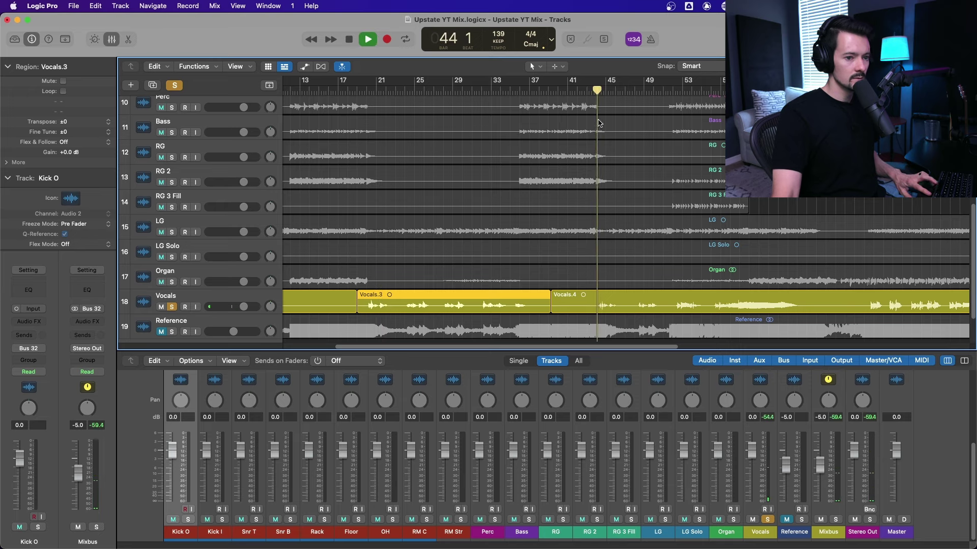
scroll(437, 348, "right", 2)
scroll(458, 330, "right", 5)
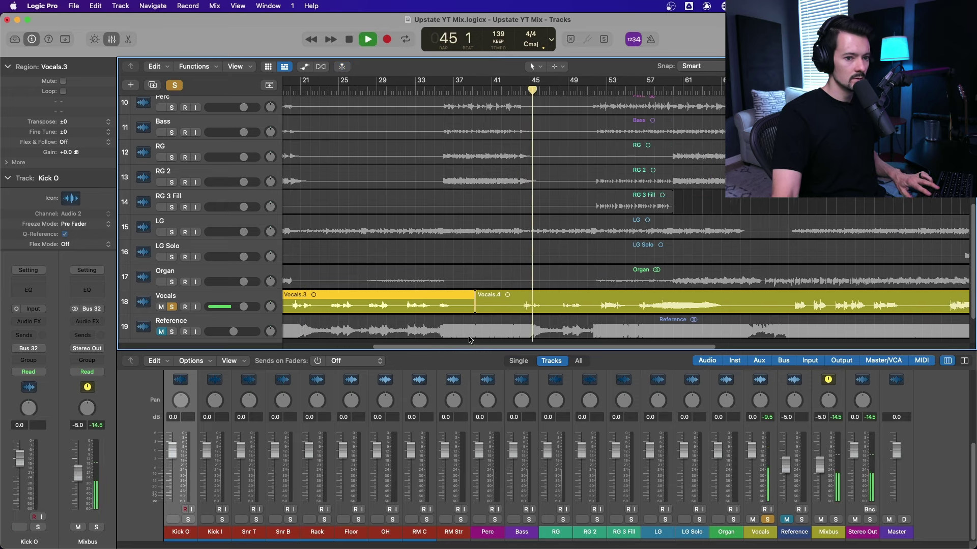
key("space")
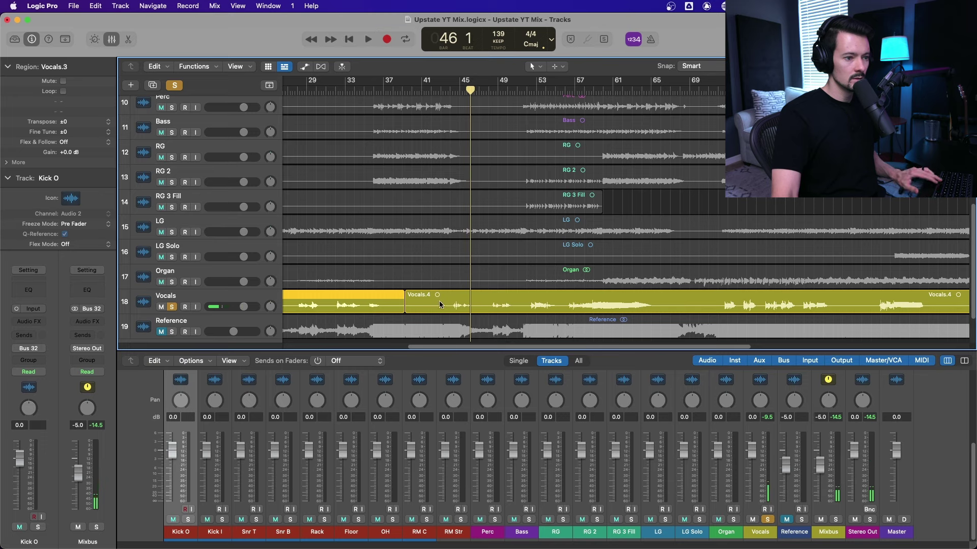
Split out the Vocals section from about bar 42 to bar 51, set its gain to -1 dB, and play it on into bar 53.
left_click_drag(439, 305, 520, 305)
left_click(498, 310)
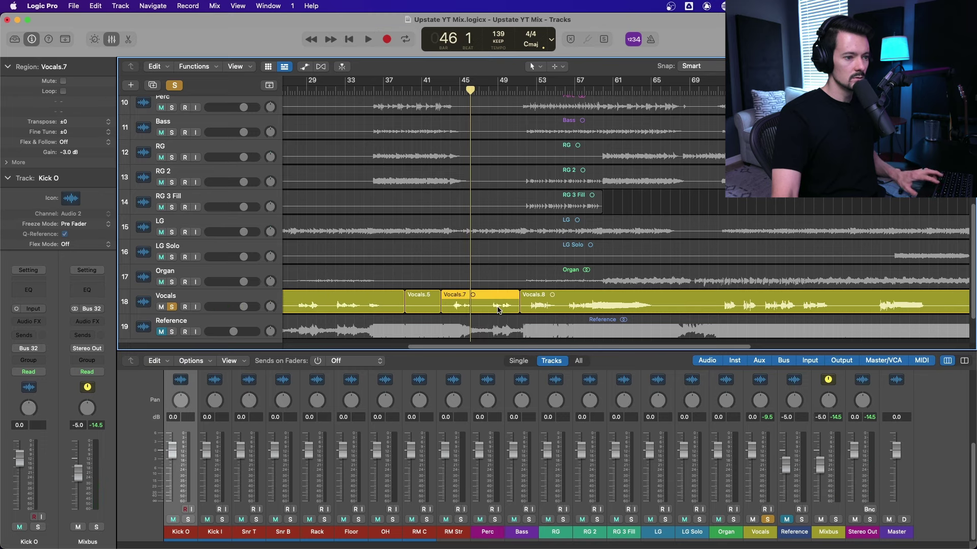
left_click_drag(75, 152, 75, 147)
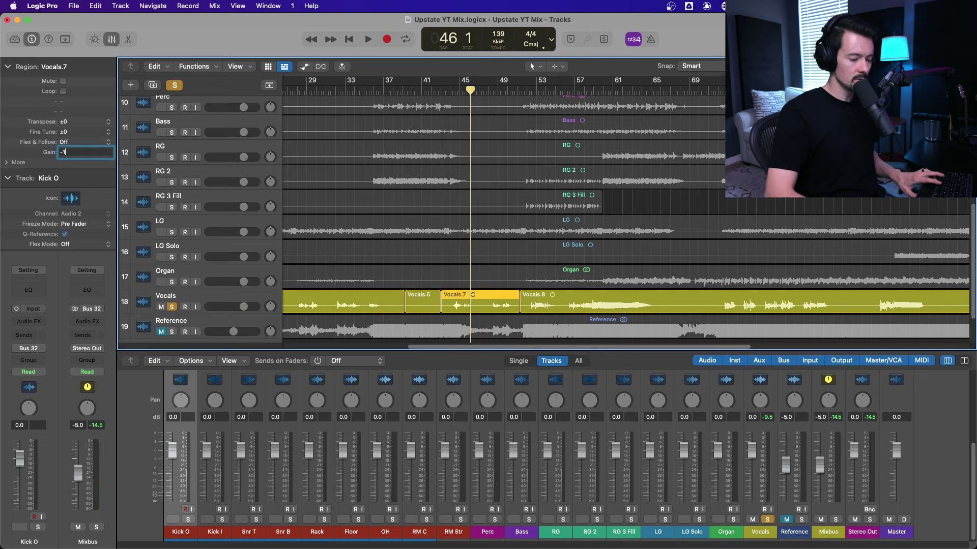
key("space")
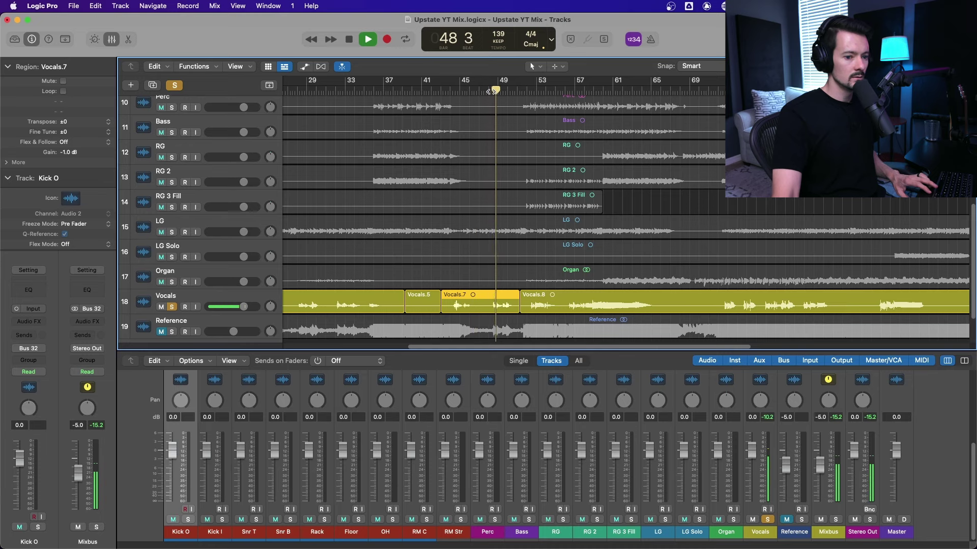
left_click(540, 90)
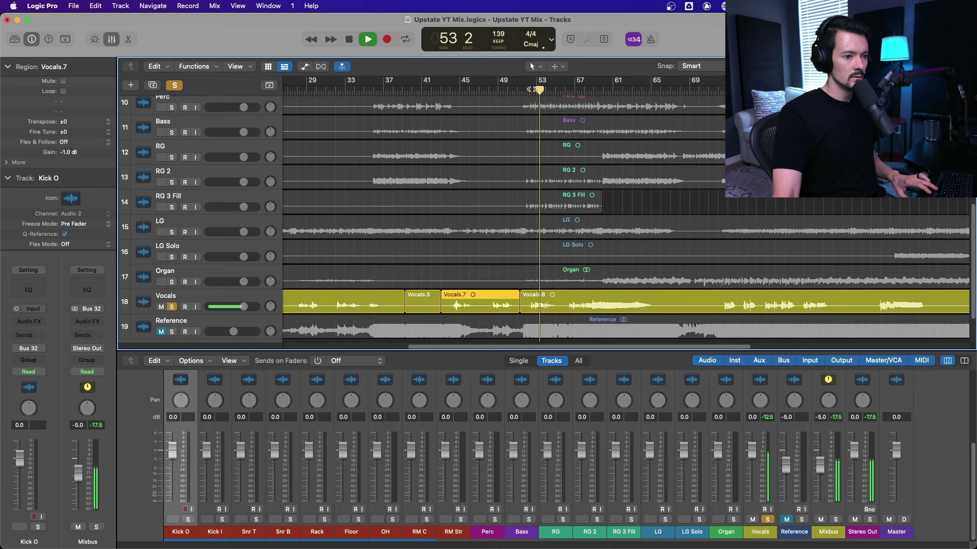
Audition the soloed Vocals from about bars 52, 72 and 90 to compare section levels.
left_click(529, 89)
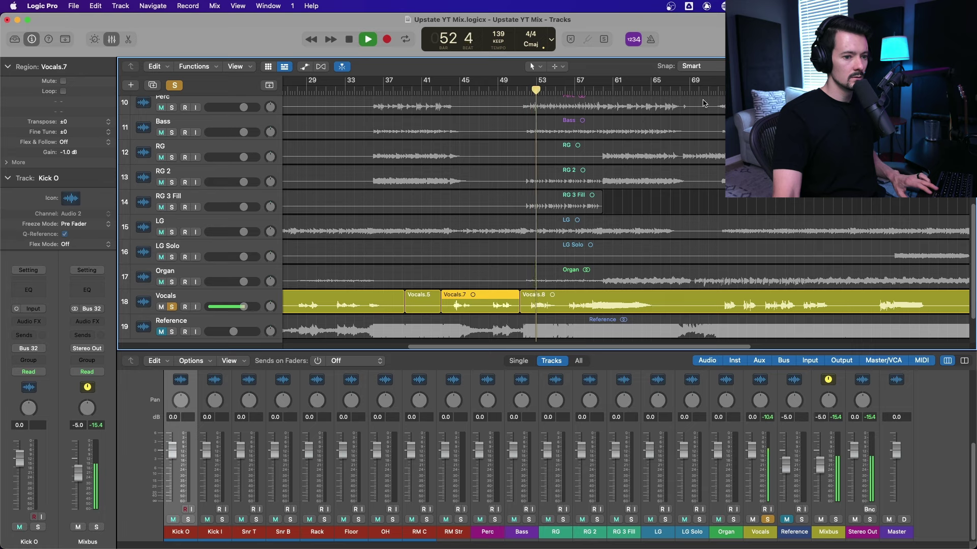
left_click(717, 91)
key("space")
key("space")
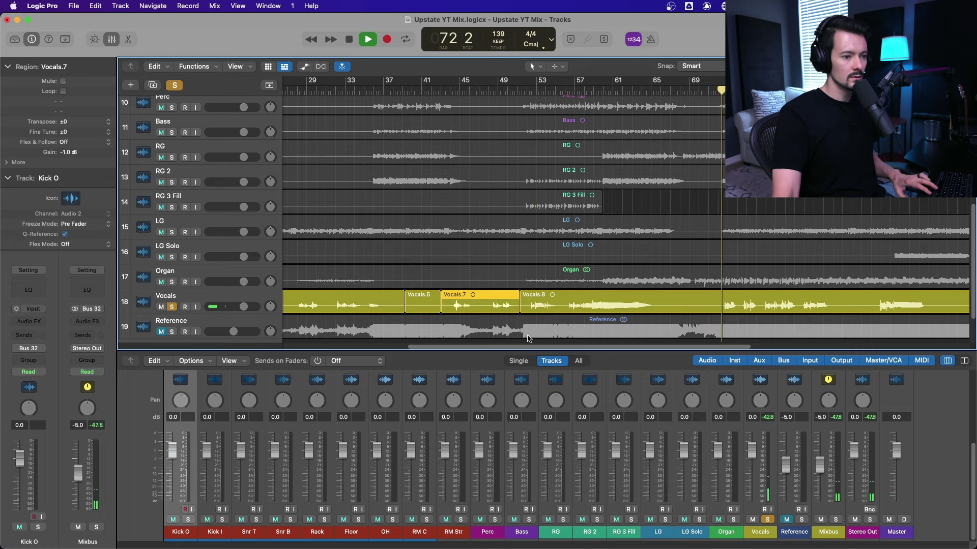
scroll(537, 350, "right", 2)
scroll(536, 350, "right", 5)
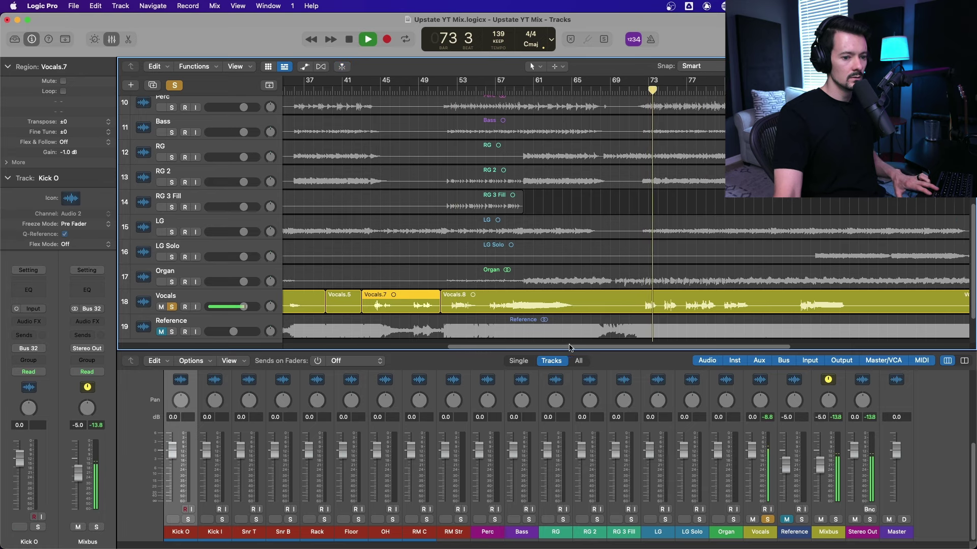
left_click(756, 90)
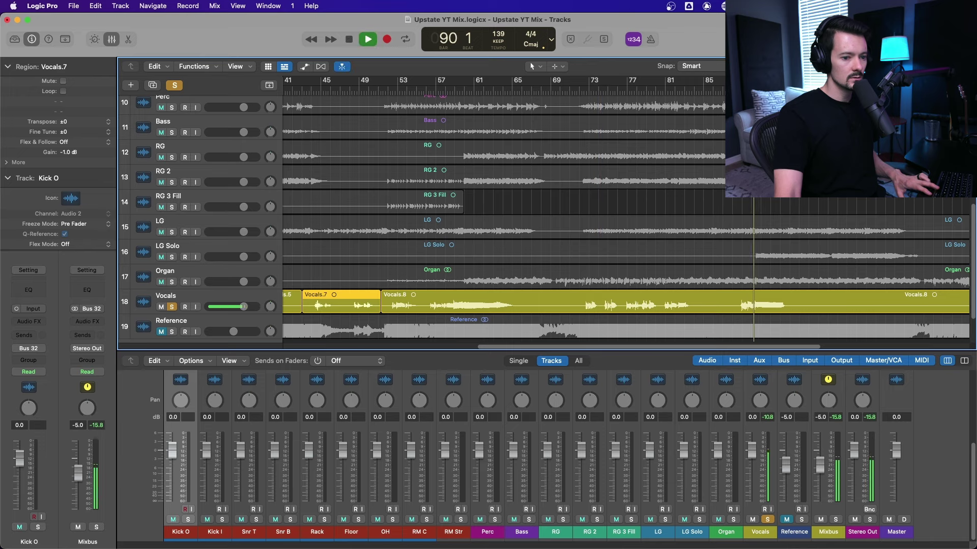
key("space")
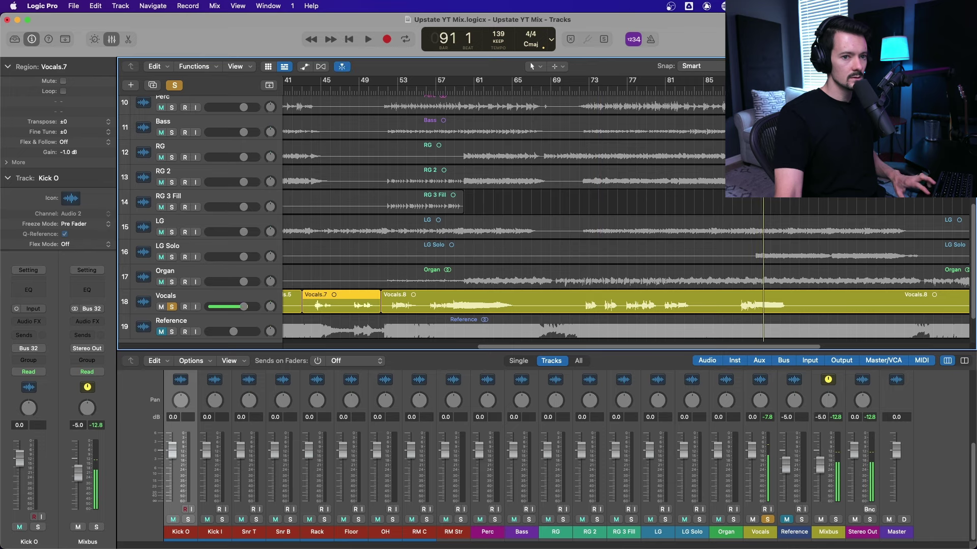
Audition the final Vocals section from about bar 115.
key("super+Left")
left_click(831, 86)
key("space")
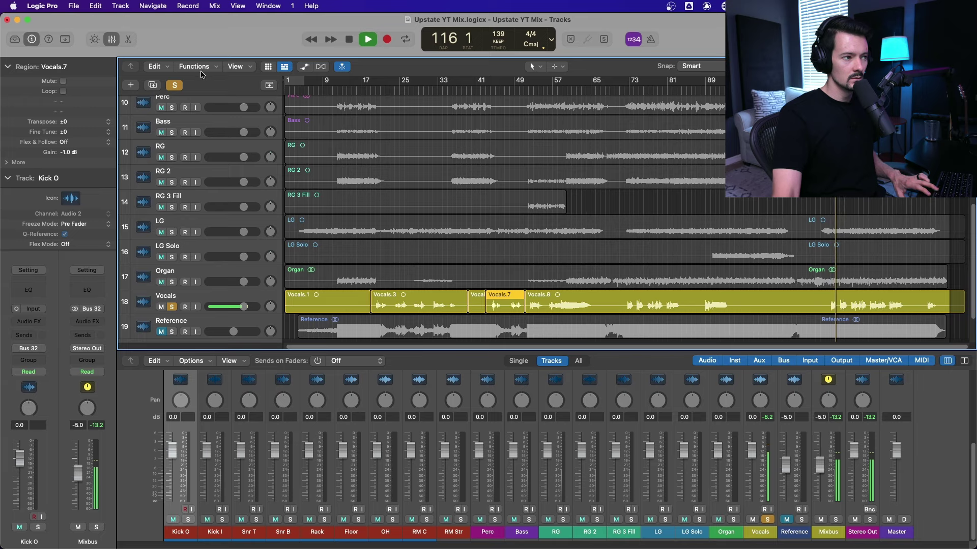
key("space")
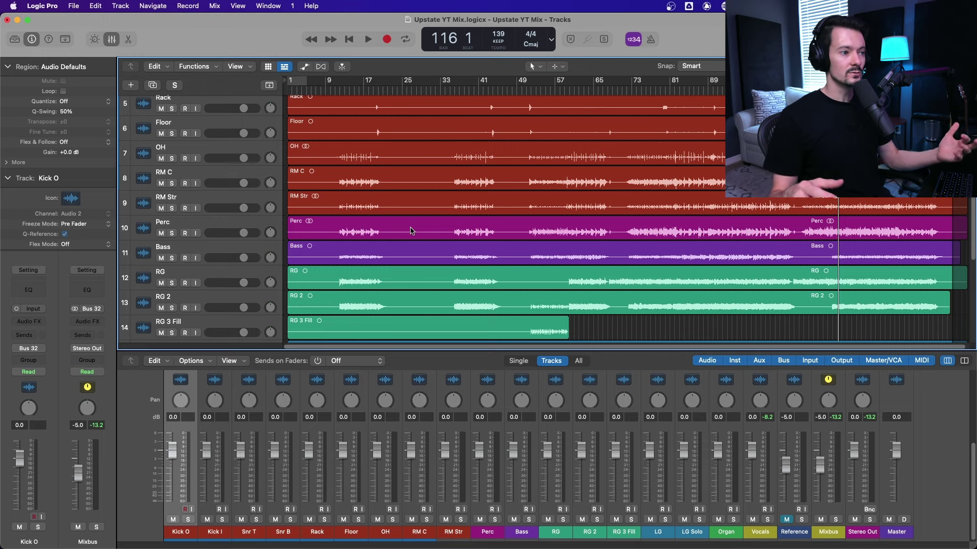
Hide the mixer to show more tracks, then solo the OH track and select its region.
scroll(272, 112, "up", 5)
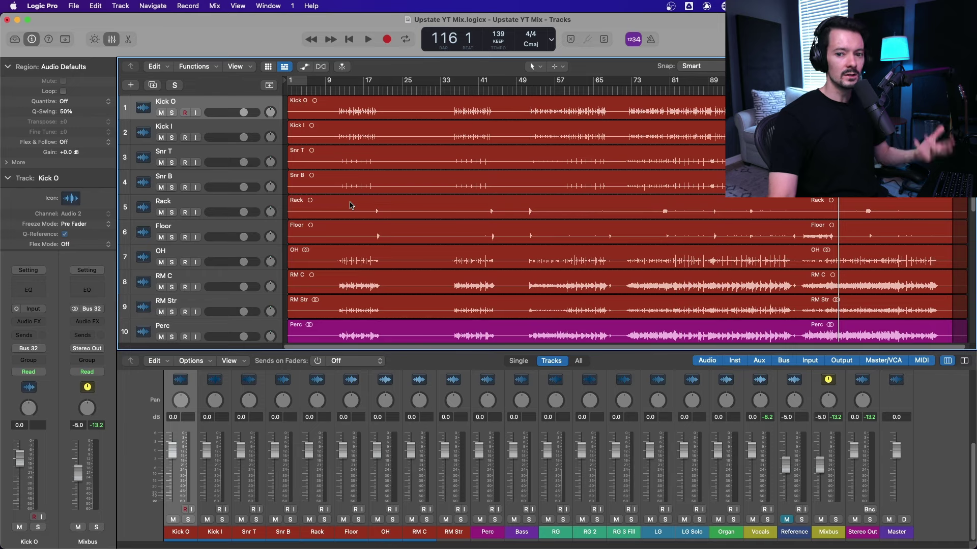
left_click(111, 39)
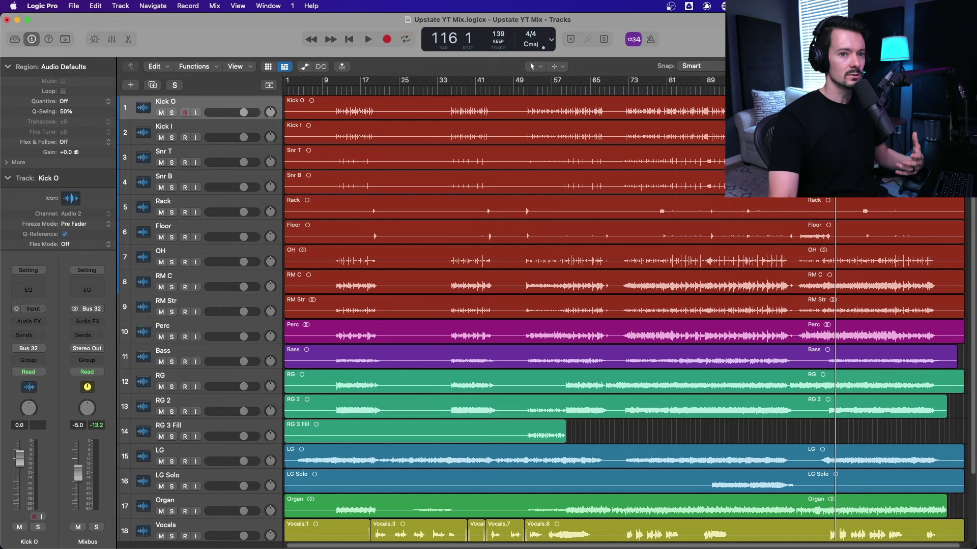
key("Return")
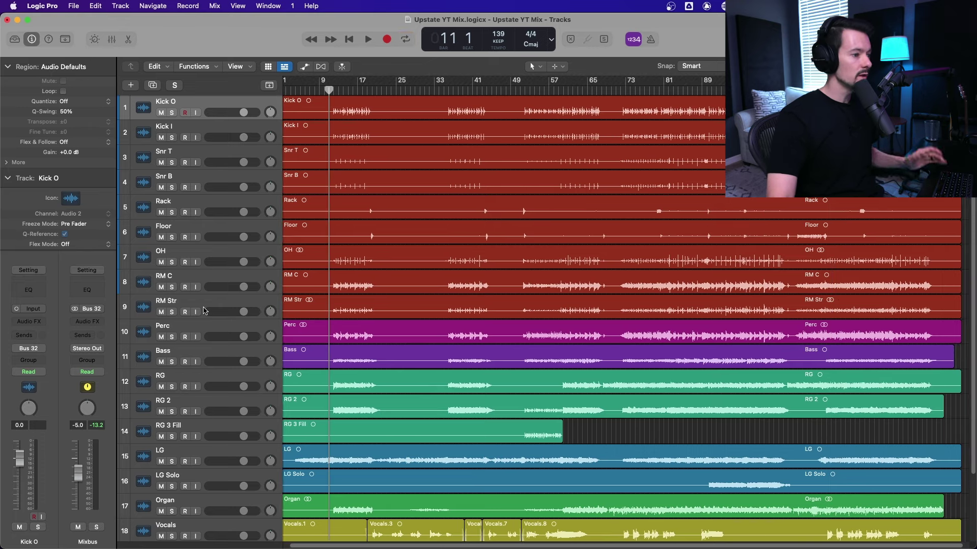
left_click(171, 262)
left_click(203, 254)
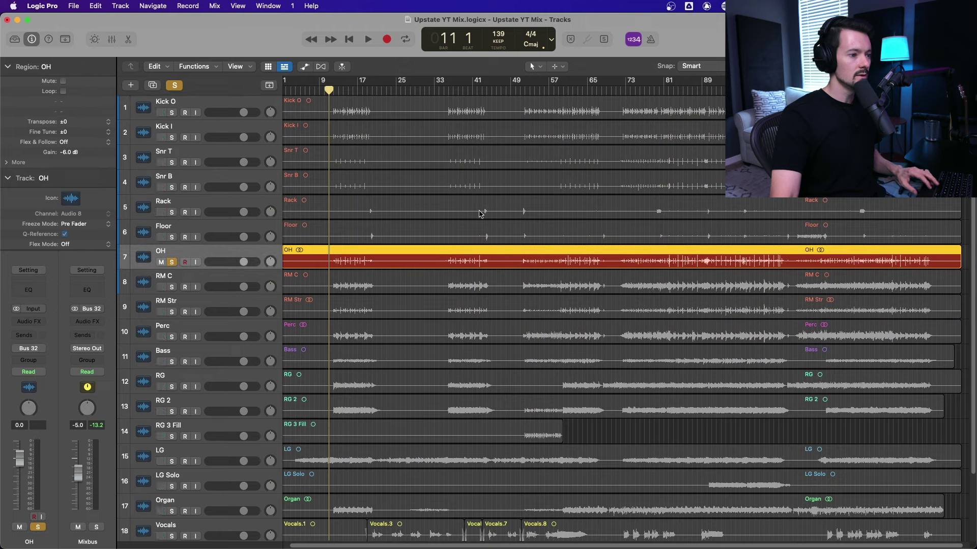
Audition the soloed OH track from about bar 60 and again from about bar 89.
key("super+Right")
key("super+Right")
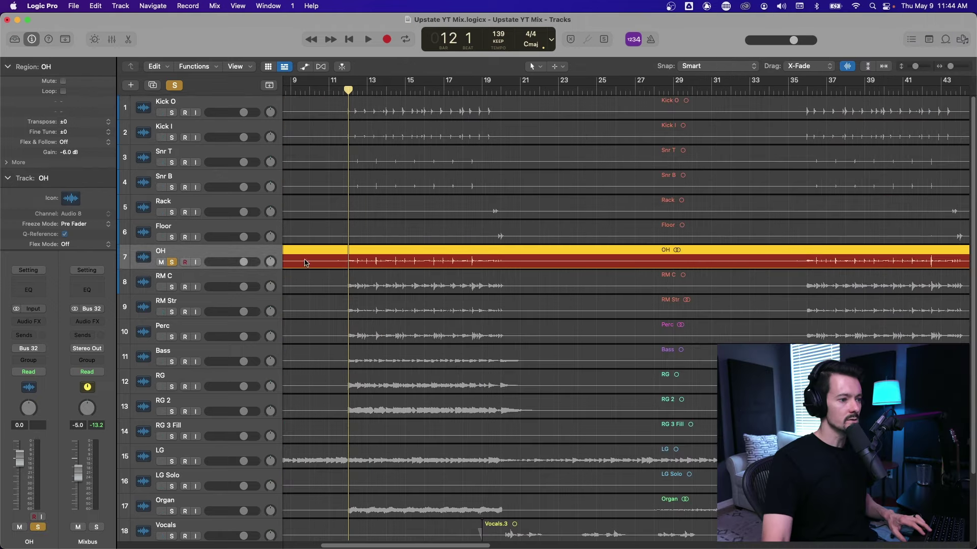
left_click_drag(427, 546, 581, 545)
left_click(627, 93)
key("space")
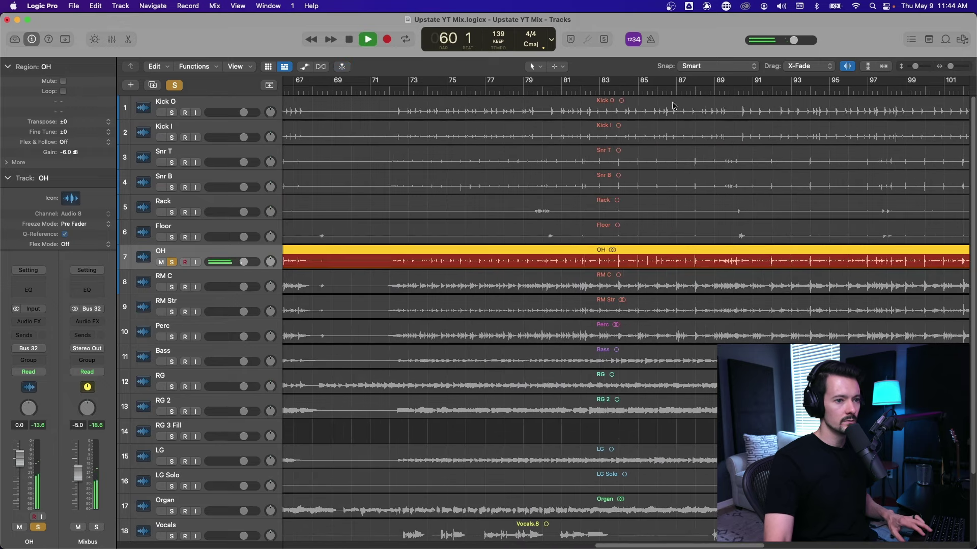
left_click(718, 89)
key("space")
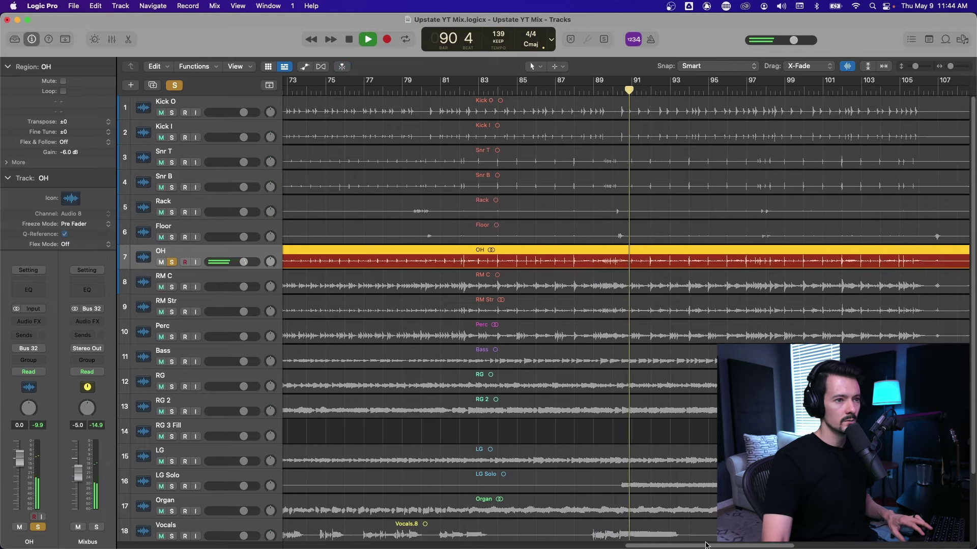
key("space")
Set a cycle range from bar 83 to bar 91 and solo Snr T together with OH.
left_click_drag(480, 85, 625, 90)
left_click(560, 156)
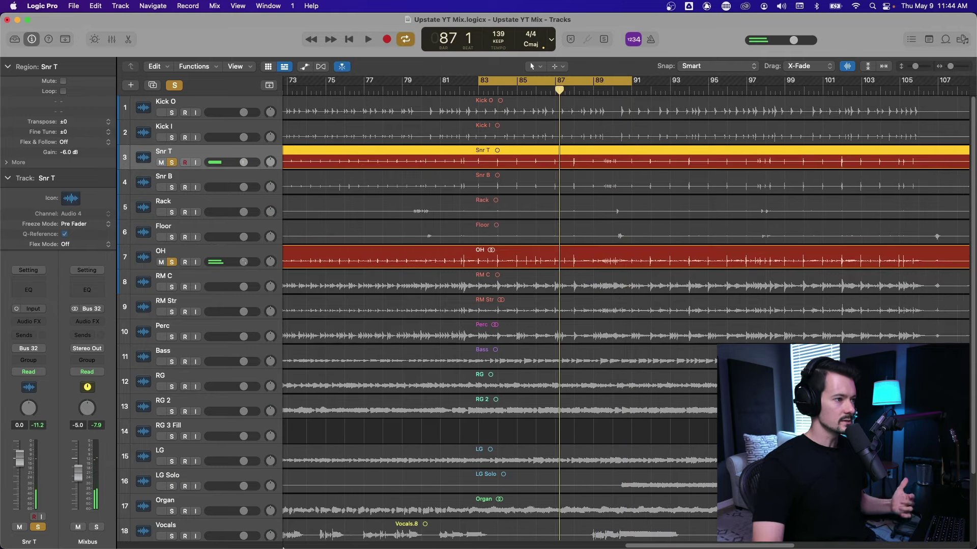
mouse_move(254, 548)
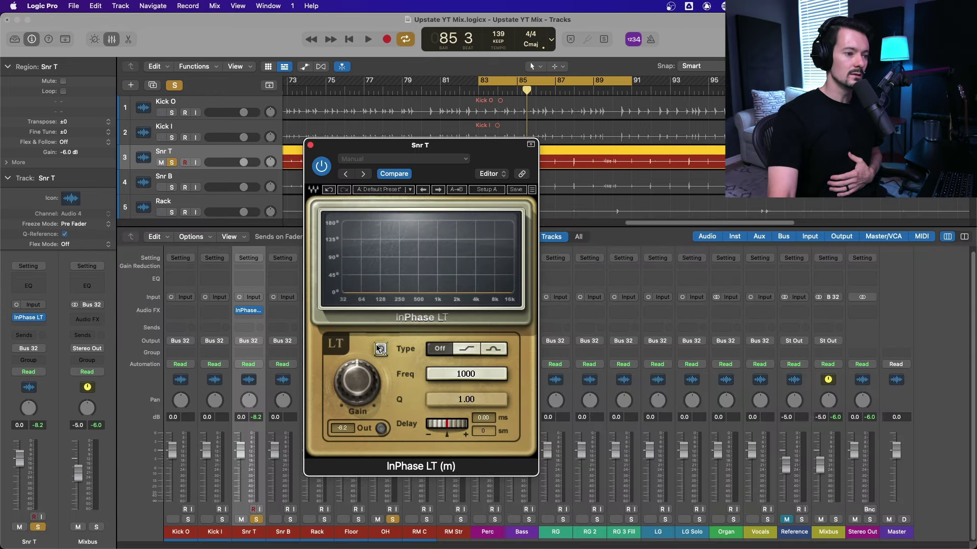
Toggle the phase inversion in Snr T's InPhase LT plug-in repeatedly, leaving it on.
left_click(382, 349)
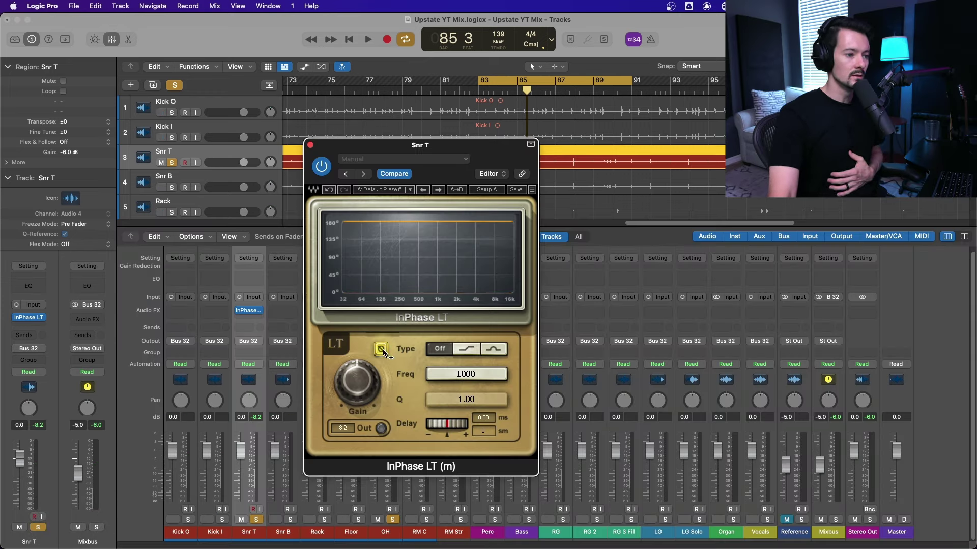
left_click(382, 349)
left_click(382, 349)
left_click(382, 349)
left_click(382, 349)
left_click(382, 349)
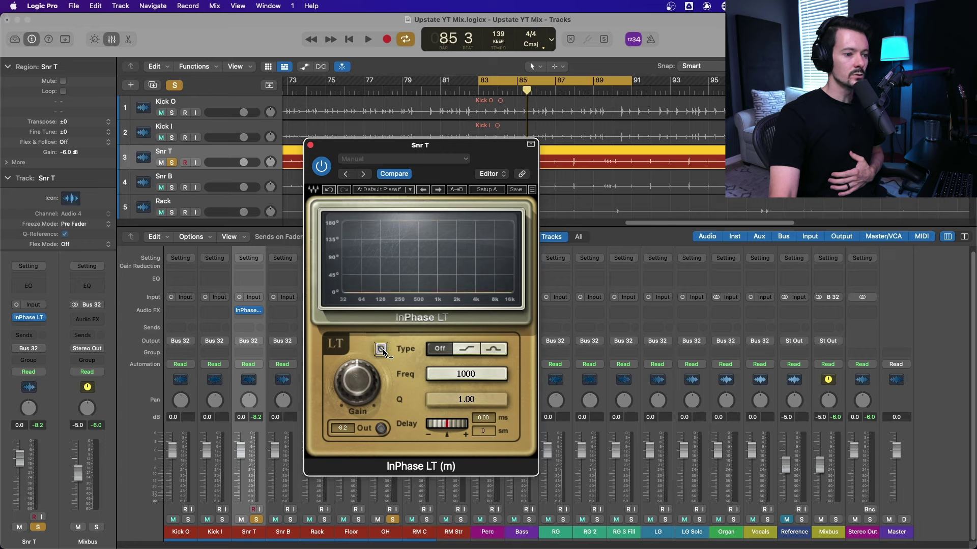
left_click(382, 349)
left_click(381, 349)
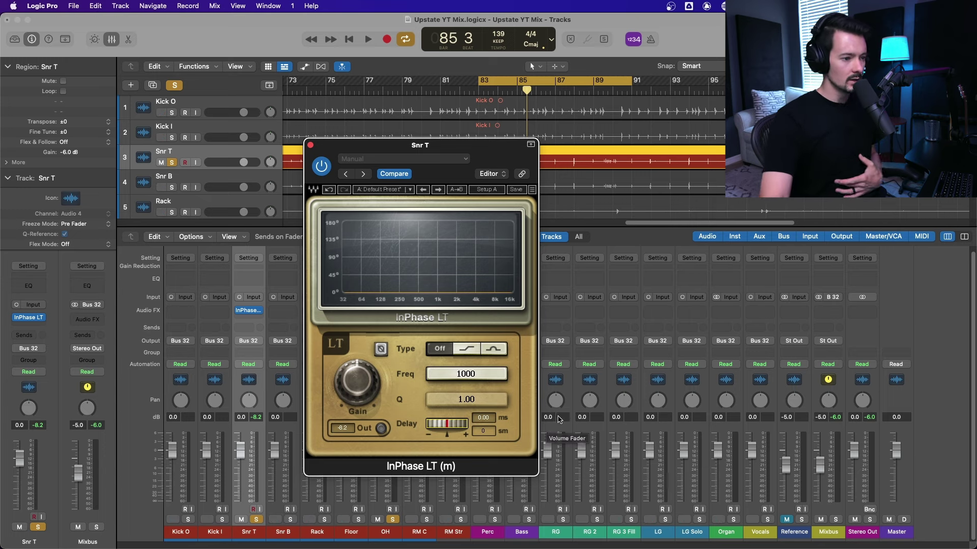
left_click(381, 350)
left_click(382, 350)
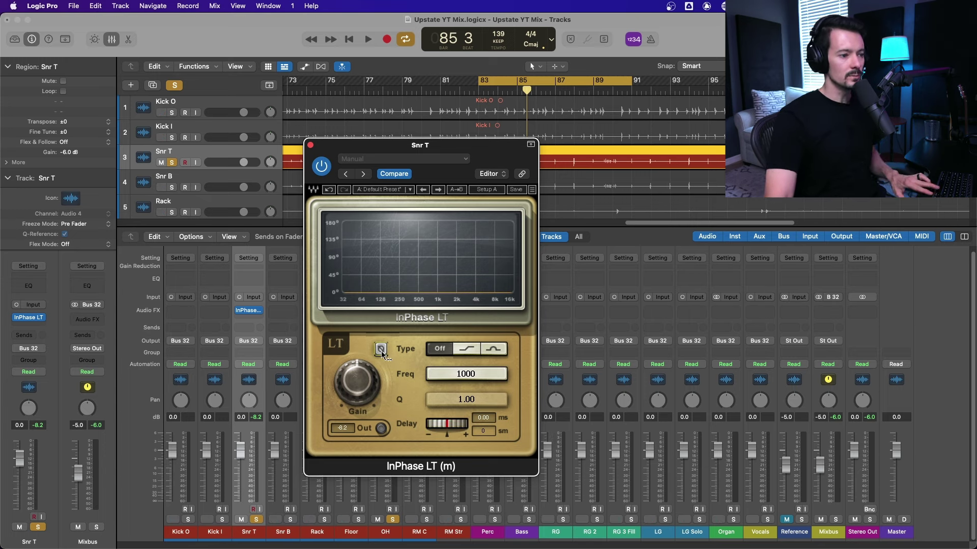
left_click(381, 350)
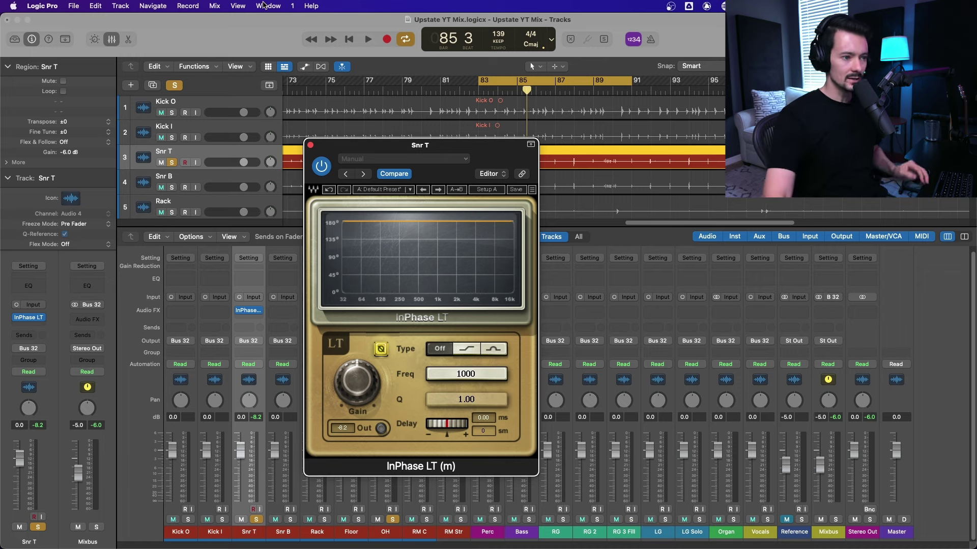
Play the looped Snr T and OH, comparing InPhase LT's phase inversion off and on.
key("space")
left_click(379, 350)
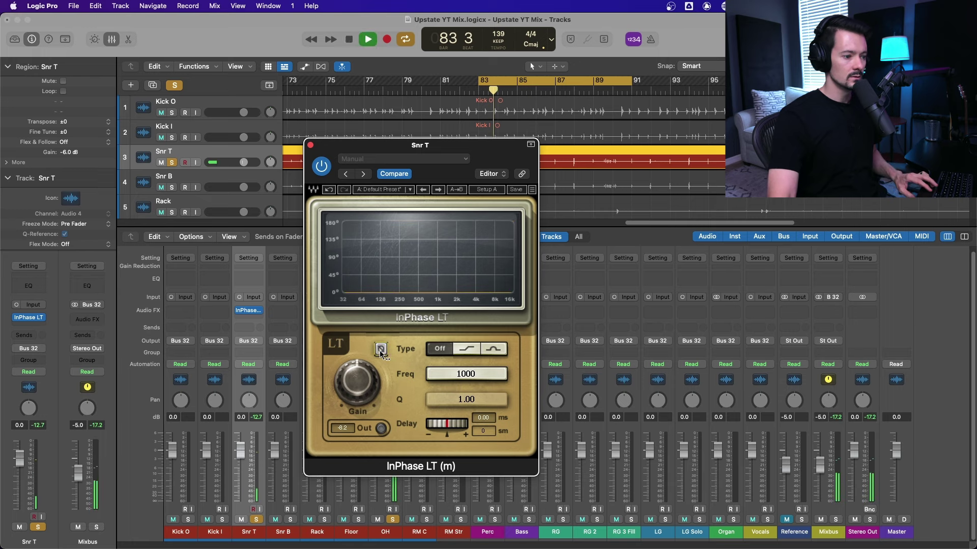
left_click(381, 350)
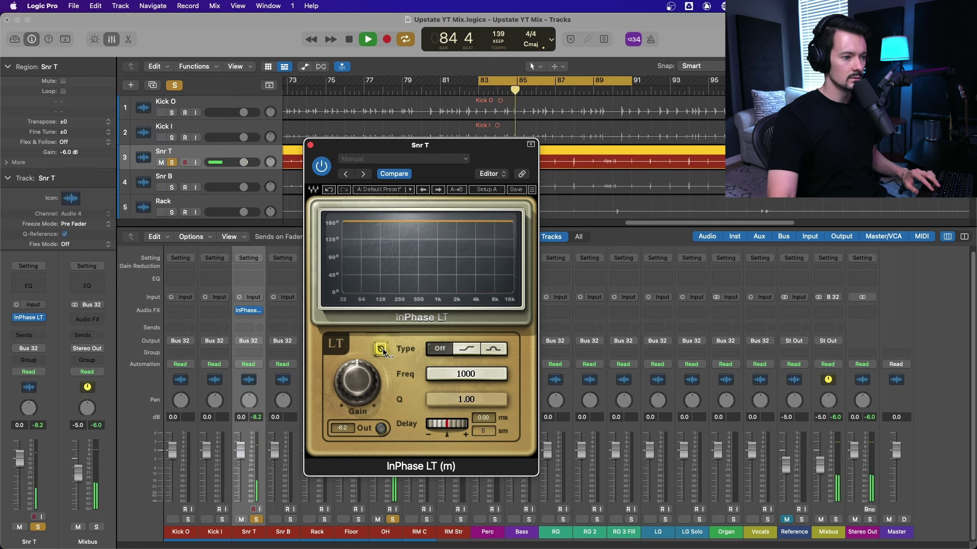
key("space")
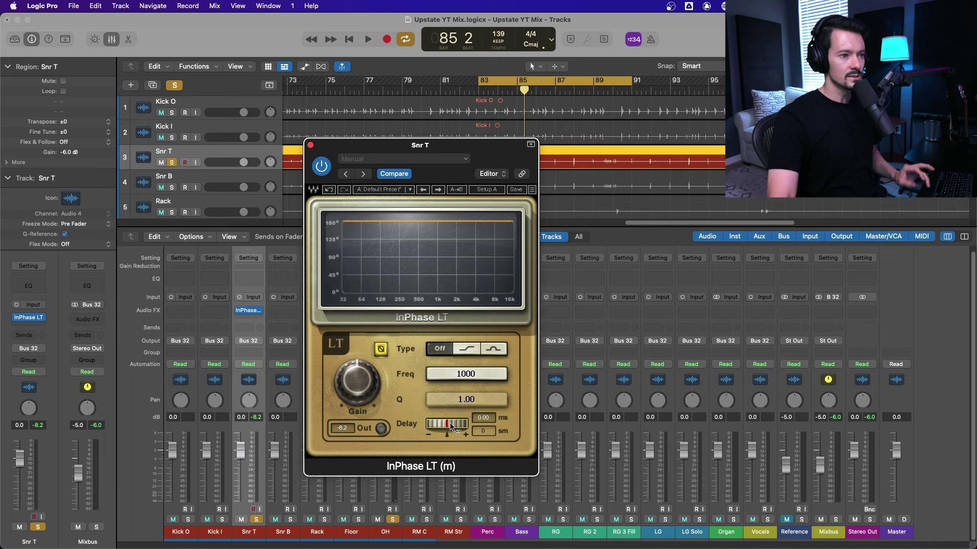
Set Snr T's InPhase LT delay to 0.65 ms (29 samples) while the loop plays.
key("space")
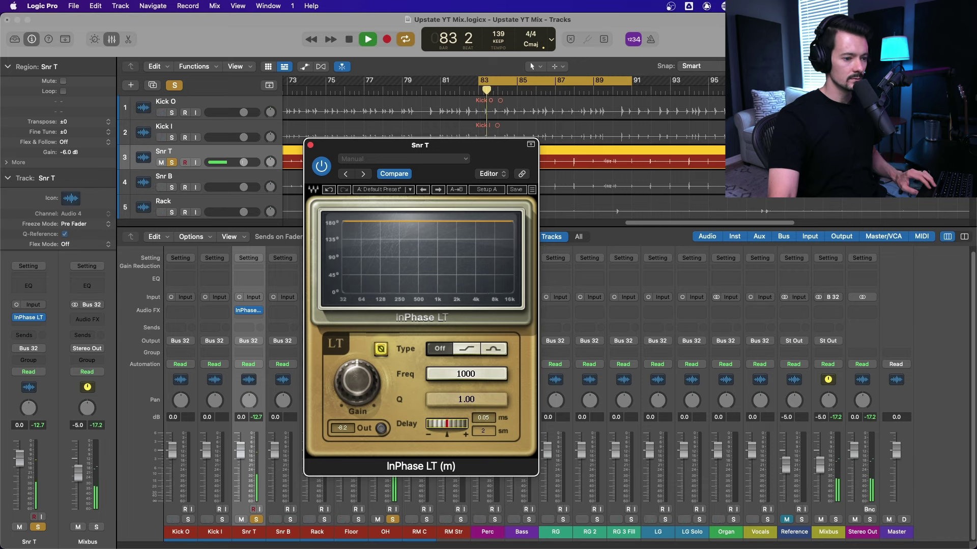
left_click_drag(447, 424, 450, 424)
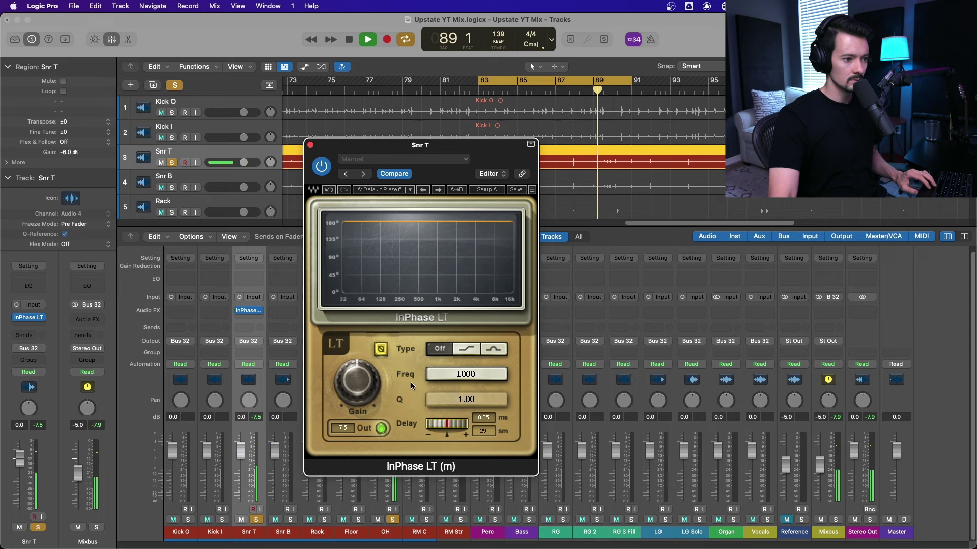
key("space")
Compare Snr T's phase inversion off and on with the delay applied during looped playback, leaving the inversion off.
left_click(381, 350)
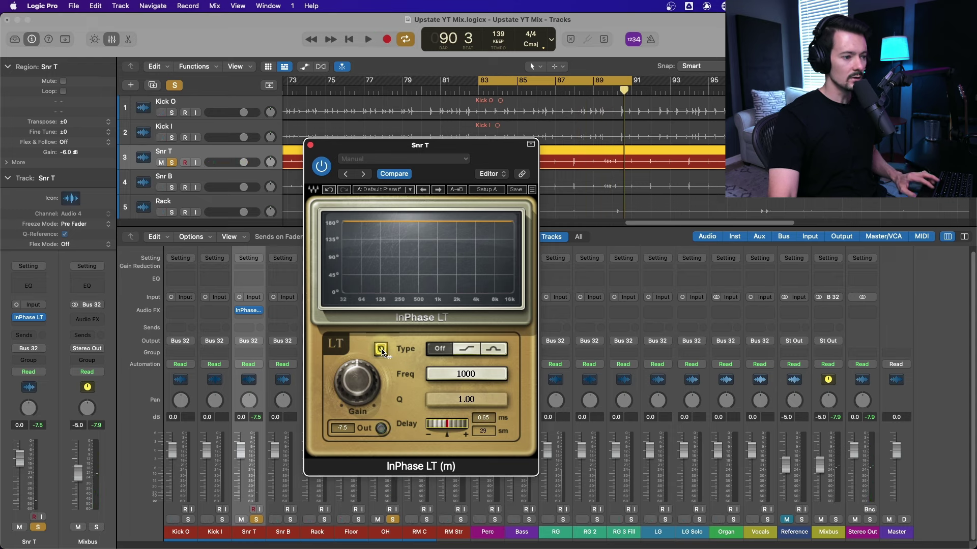
key("space")
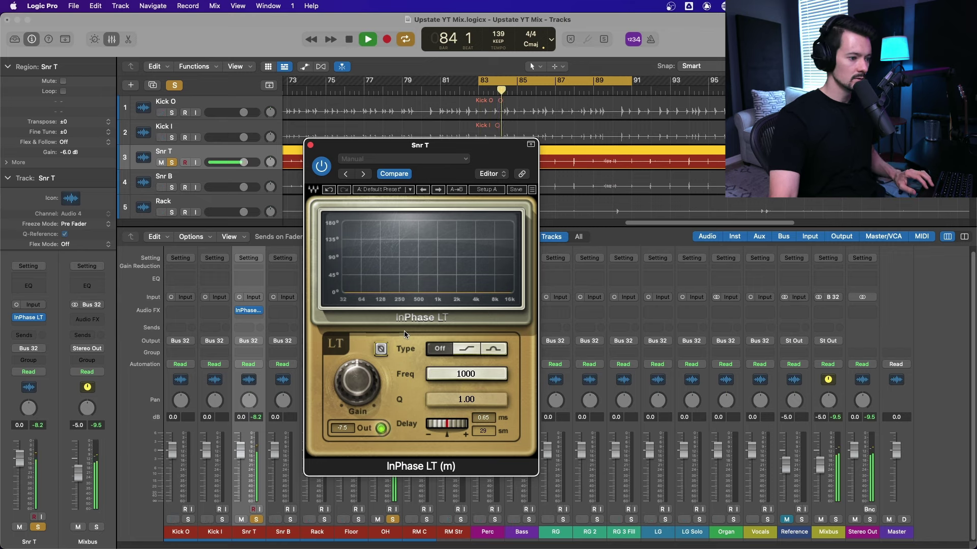
left_click(381, 349)
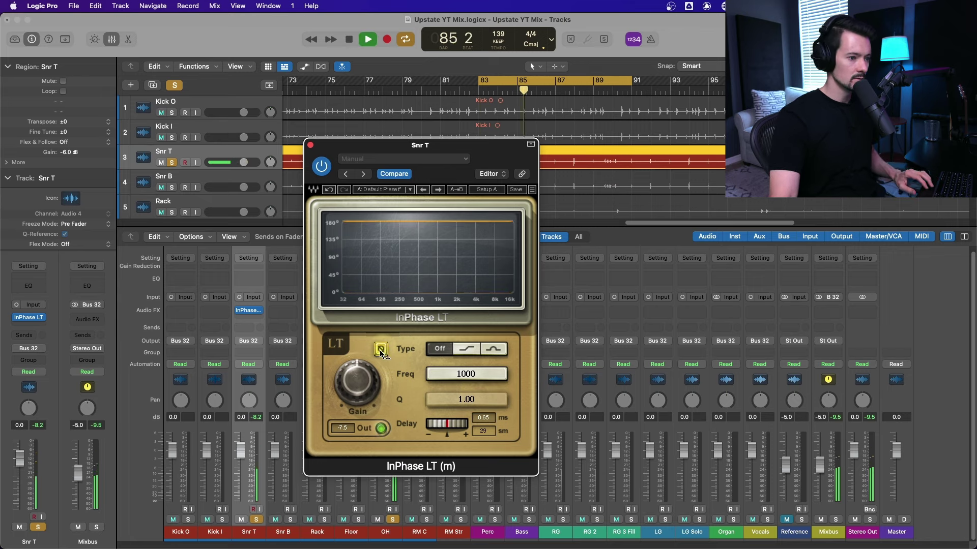
left_click(380, 349)
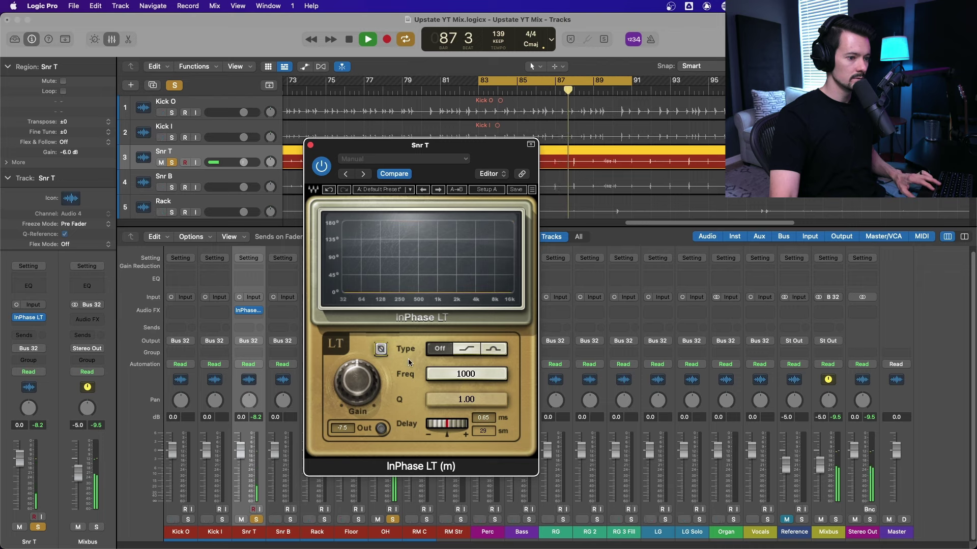
key("space")
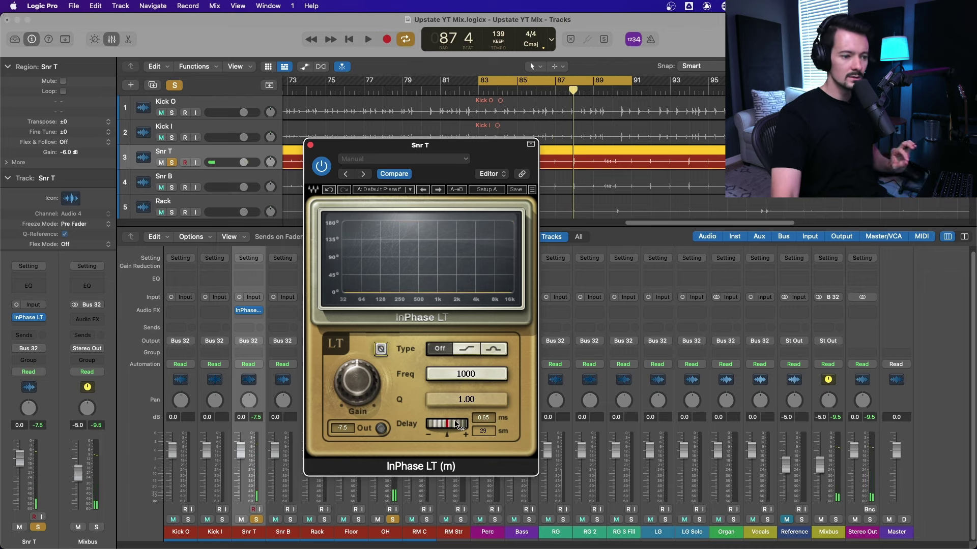
Increase Snr T's InPhase LT delay to 3.83 ms (169 samples) during looped playback, moving the plug-in window aside.
left_click_drag(457, 421, 443, 421)
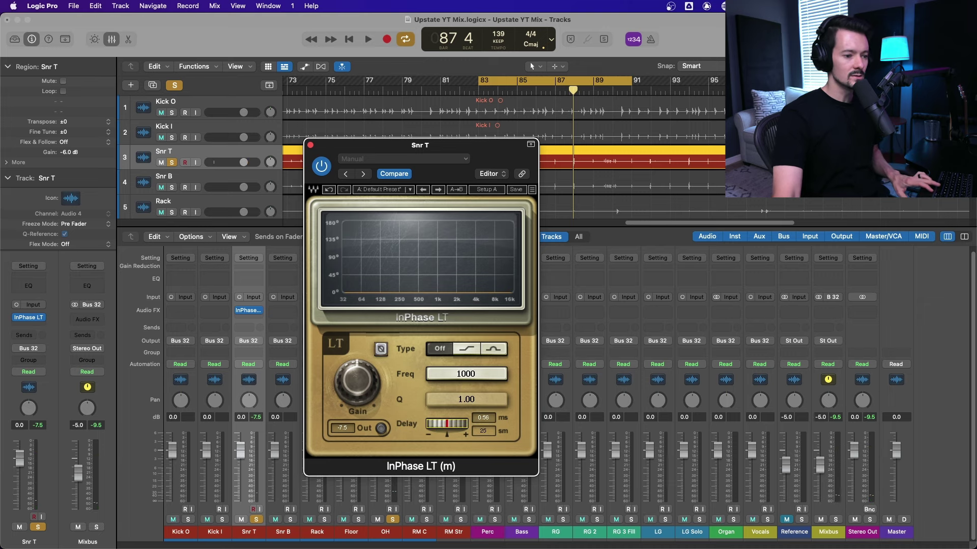
key("space")
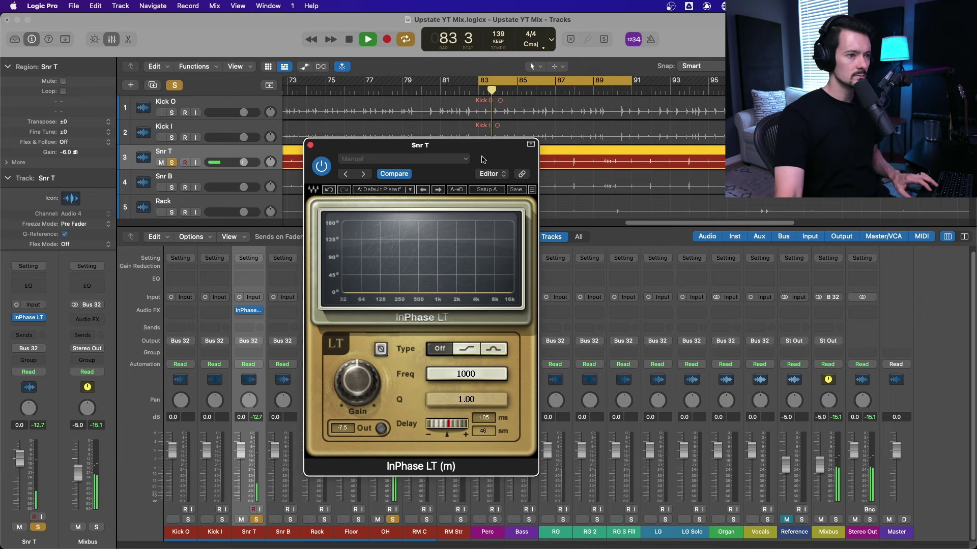
left_click_drag(458, 145, 712, 181)
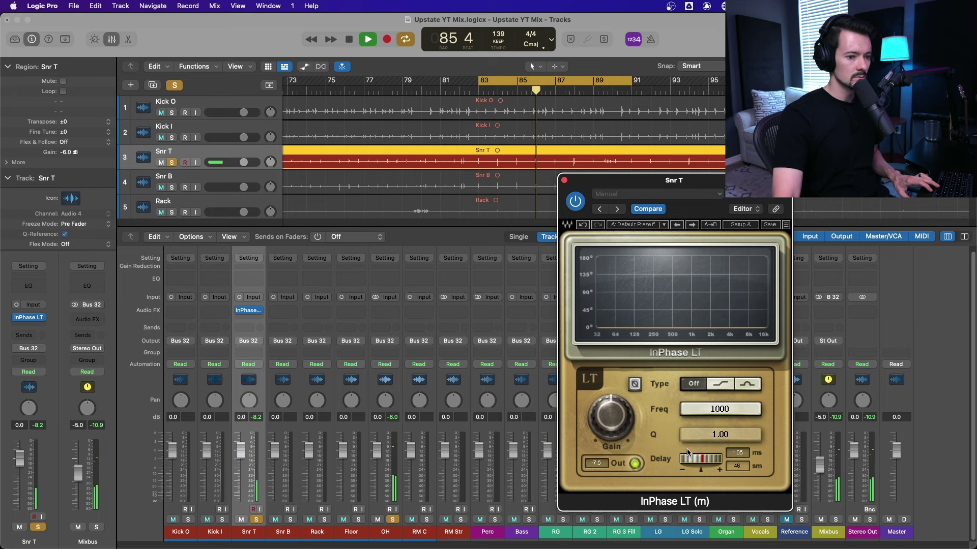
left_click_drag(687, 452, 702, 452)
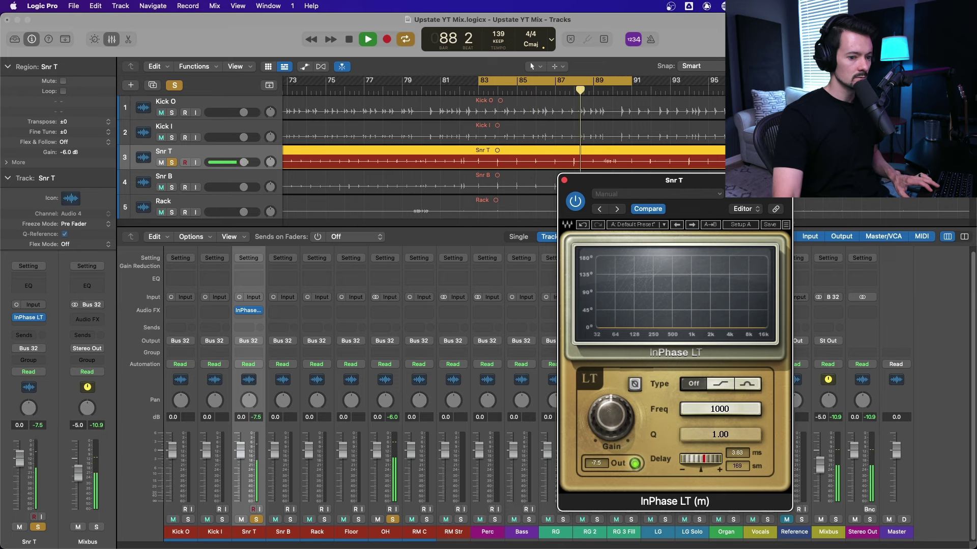
Reduce Snr T's InPhase LT delay to 1.55 ms (68 samples) during looped playback and turn phase inversion on.
left_click(636, 385)
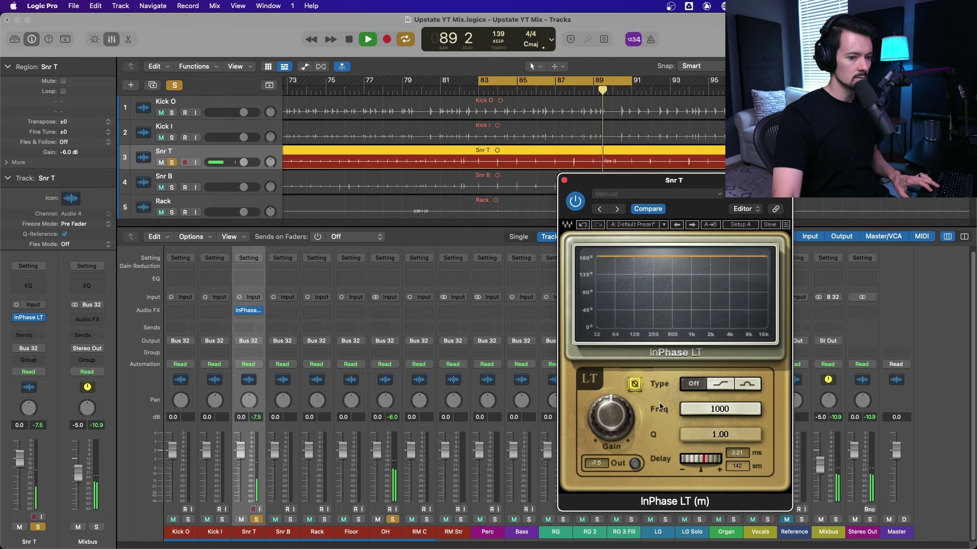
left_click(634, 384)
left_click_drag(709, 461, 703, 464)
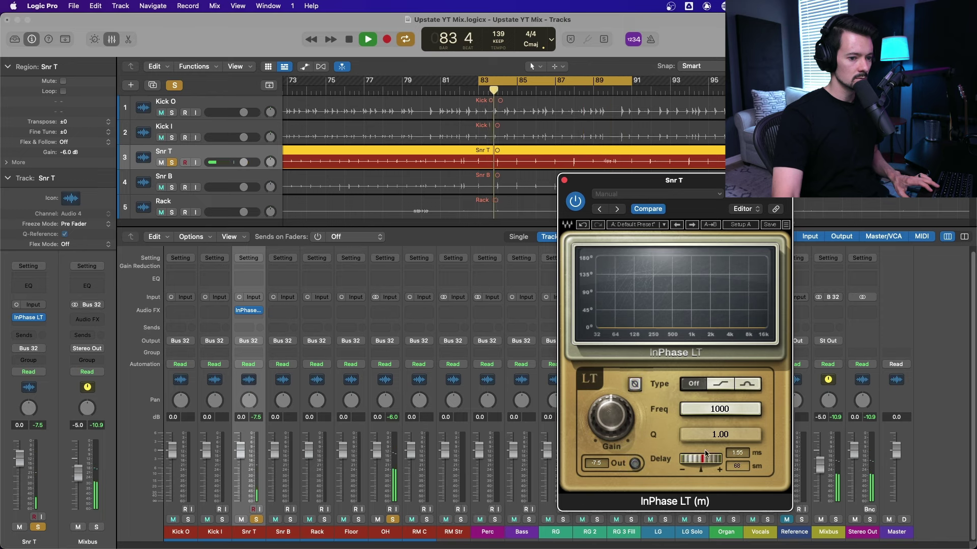
left_click(634, 384)
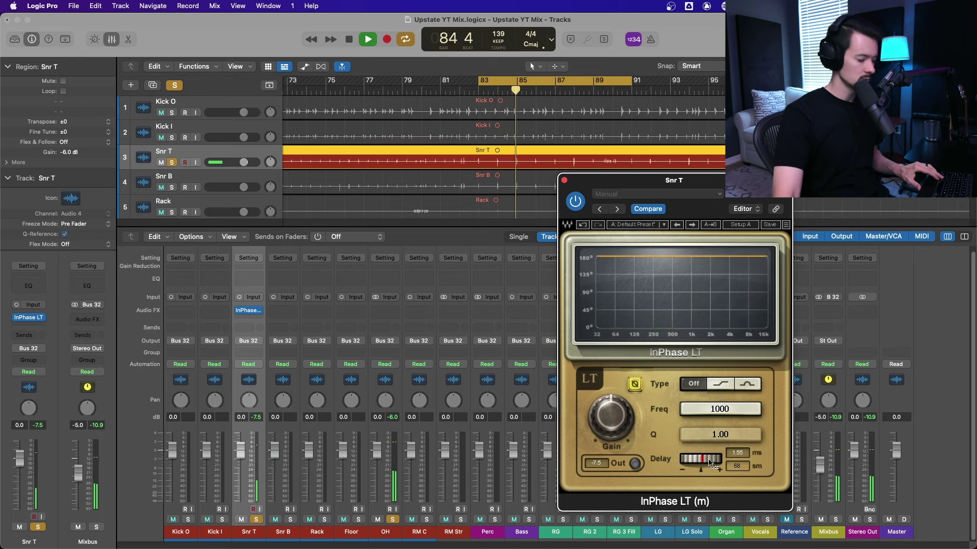
Fine-tune Snr T's InPhase LT delay to 2.31 ms (102 samples) with phase inversion on, then stop playback and close the plug-in window.
left_click_drag(708, 459, 708, 452)
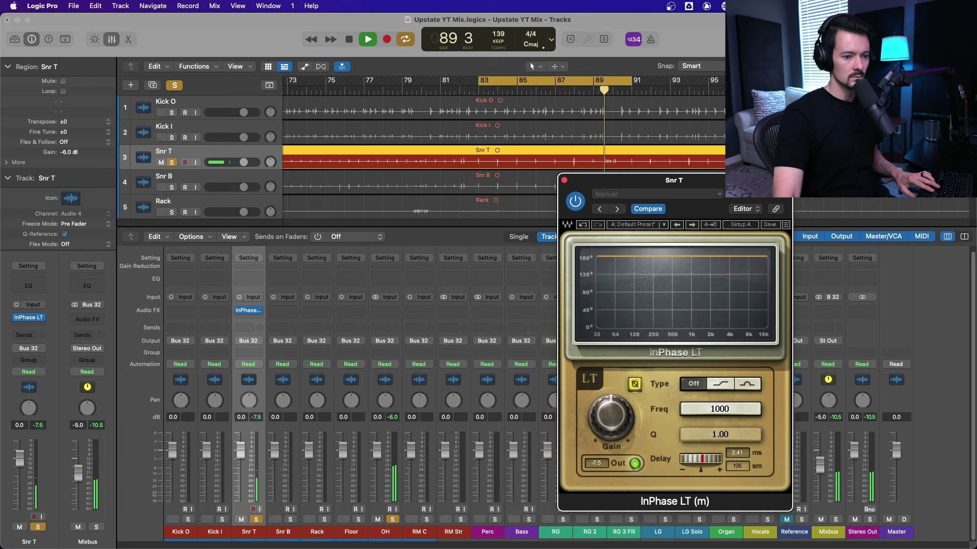
left_click(635, 385)
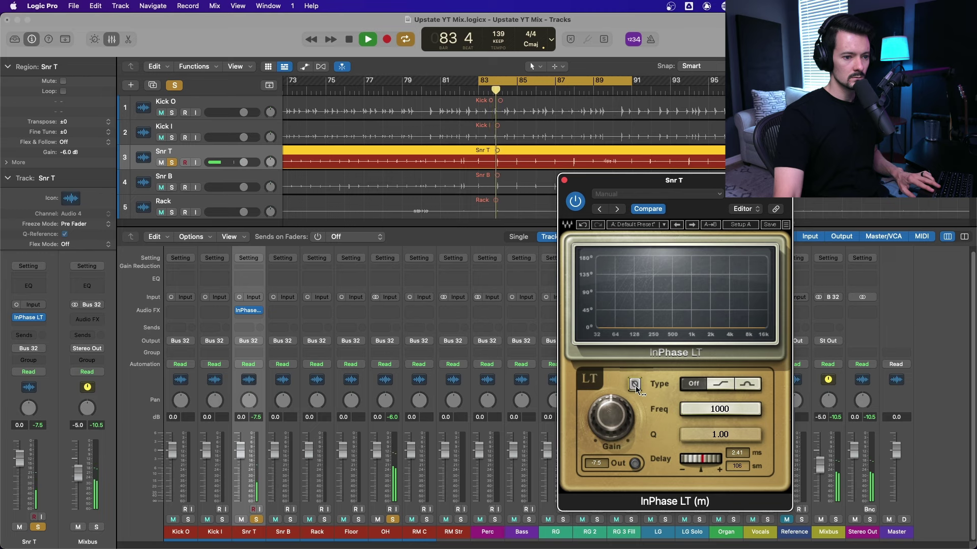
left_click(635, 385)
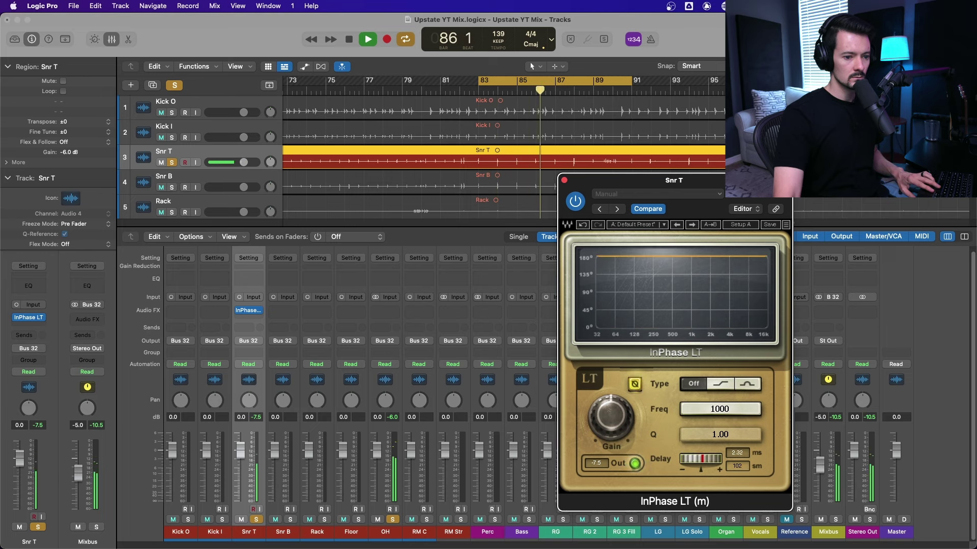
left_click_drag(718, 459, 715, 461)
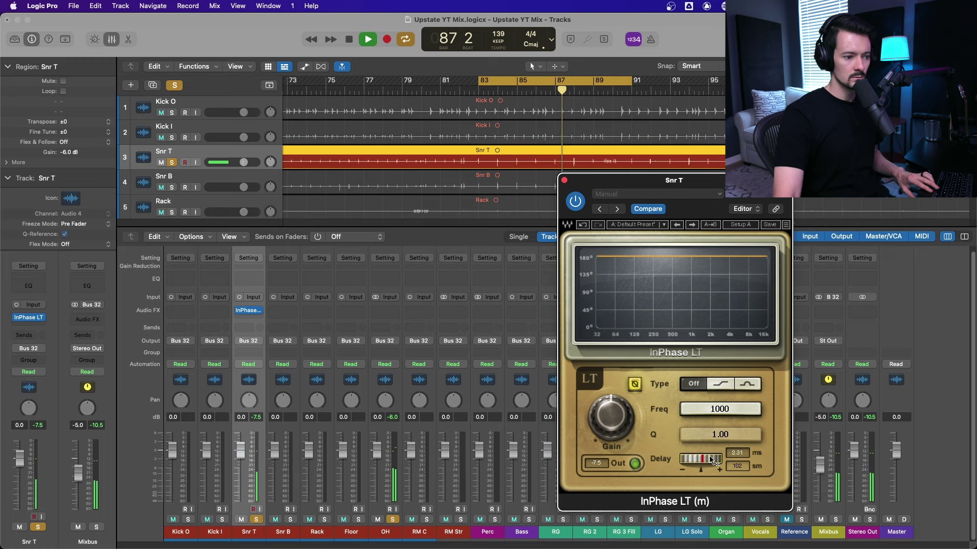
key("space")
key("super+w")
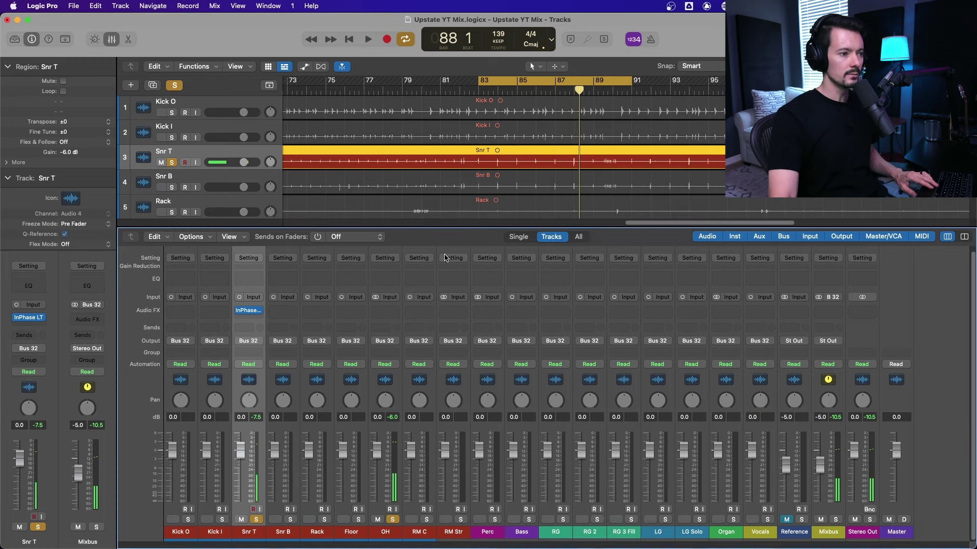
Copy Snr T's InPhase LT to Snr B, solo Snr B for looped playback, and arrange both plug-in windows side by side.
left_click_drag(253, 311, 283, 311)
left_click(290, 519)
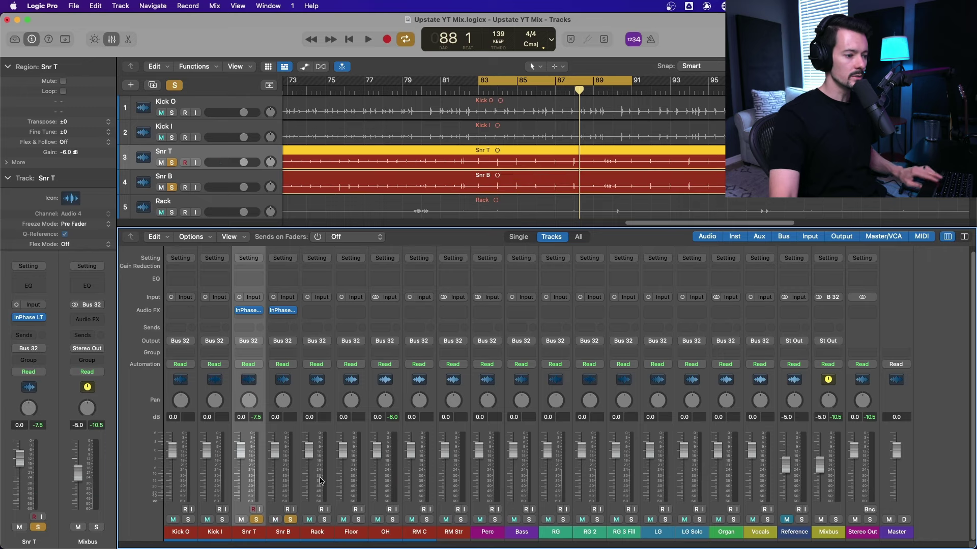
key("space")
left_click(283, 310)
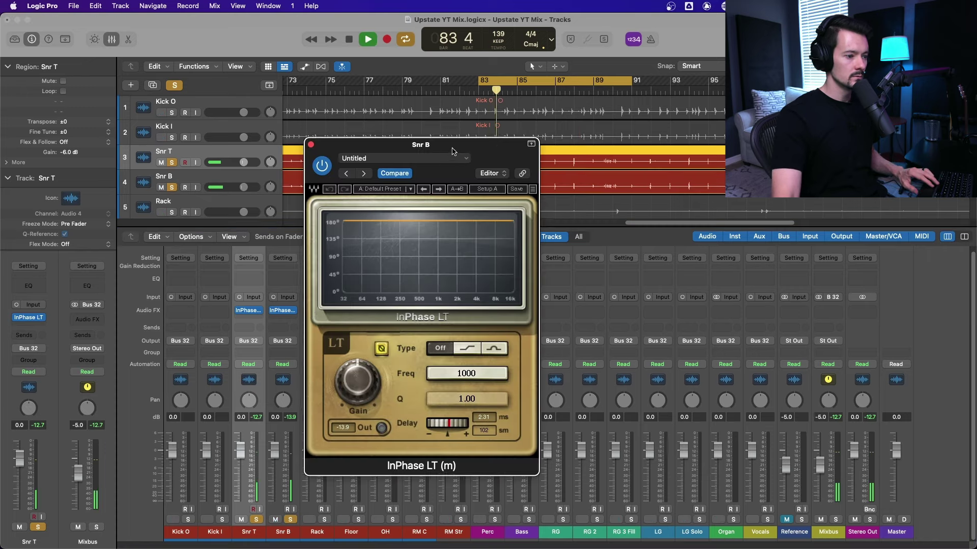
left_click_drag(424, 174, 621, 184)
left_click(248, 311)
left_click_drag(761, 209, 467, 182)
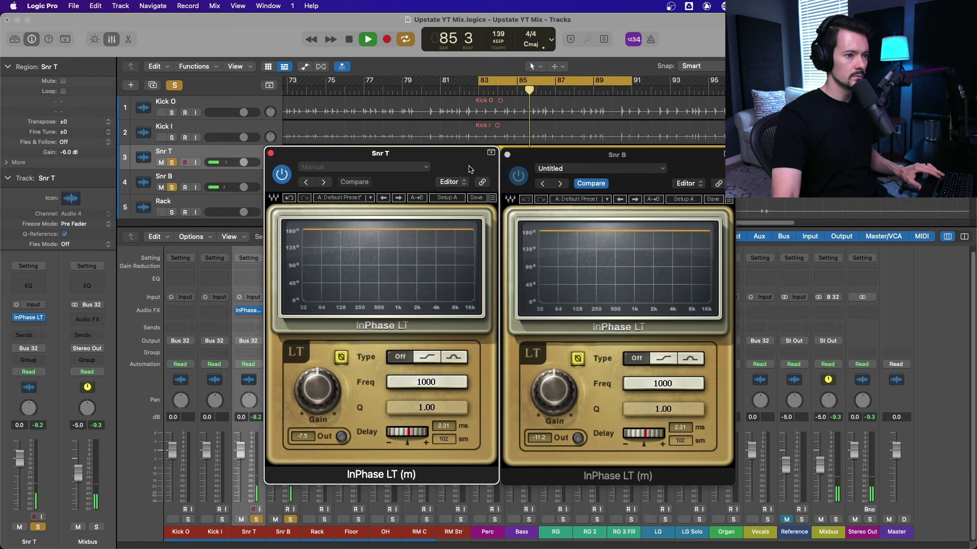
Compare Snr B's phase inversion off and on, set its InPhase LT delay to 2.83 ms (125 samples), and leave inversion on.
left_click(578, 359)
left_click_drag(667, 158, 681, 133)
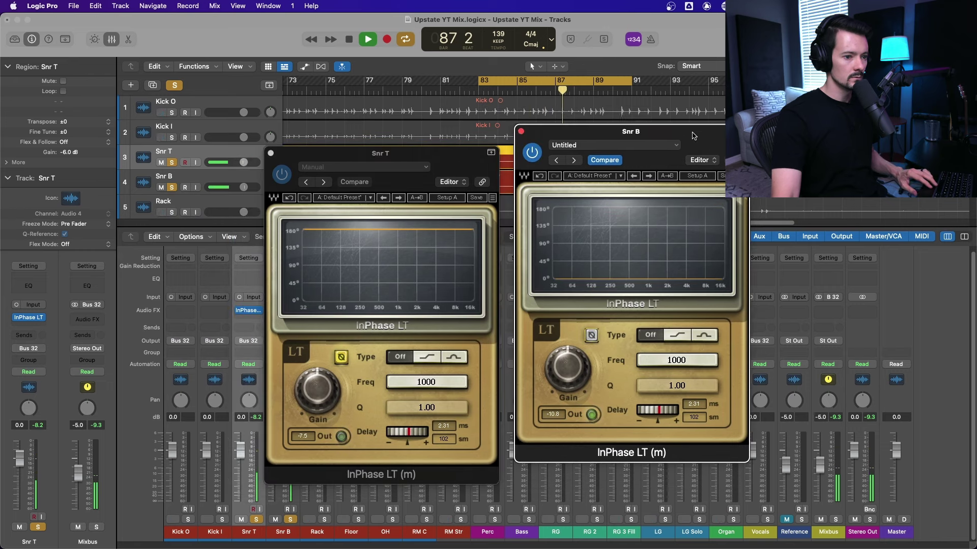
left_click(592, 334)
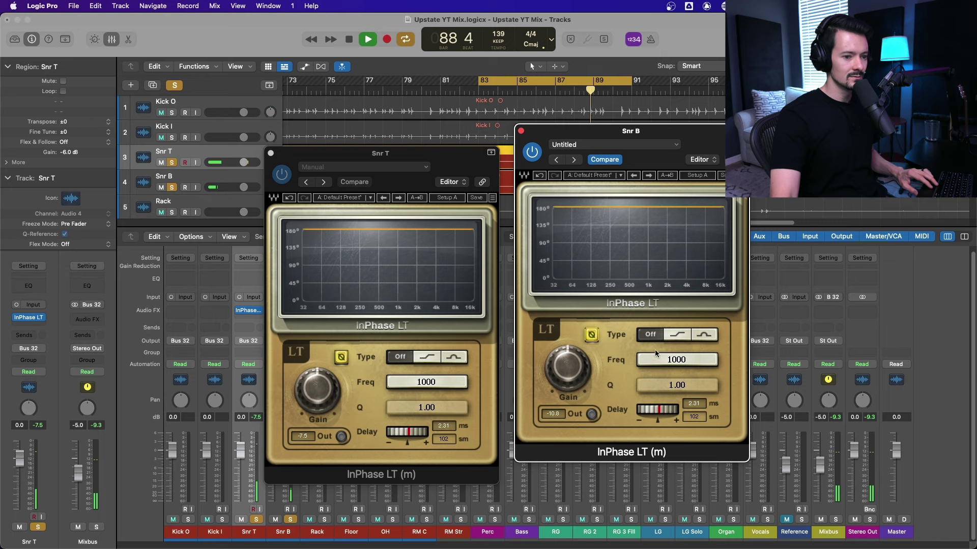
left_click(592, 334)
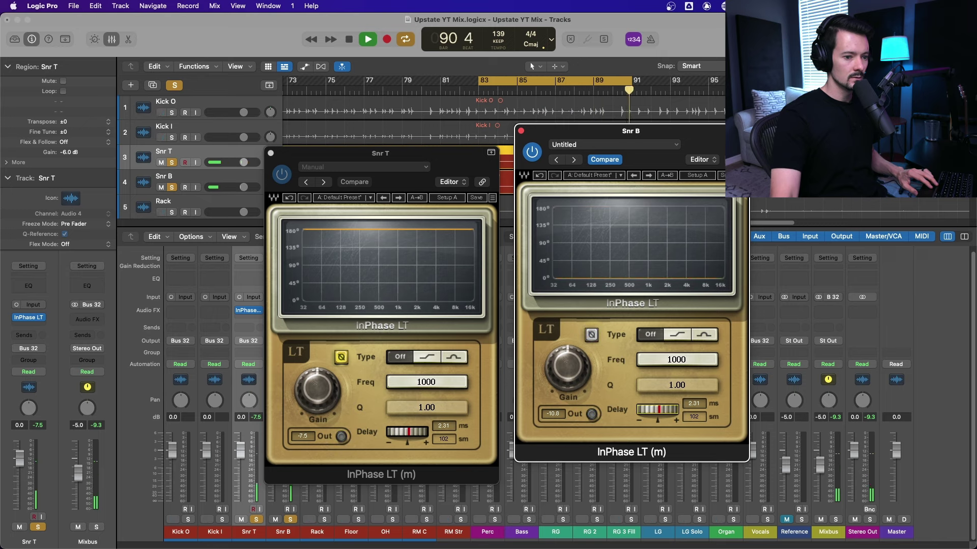
left_click_drag(657, 409, 664, 410)
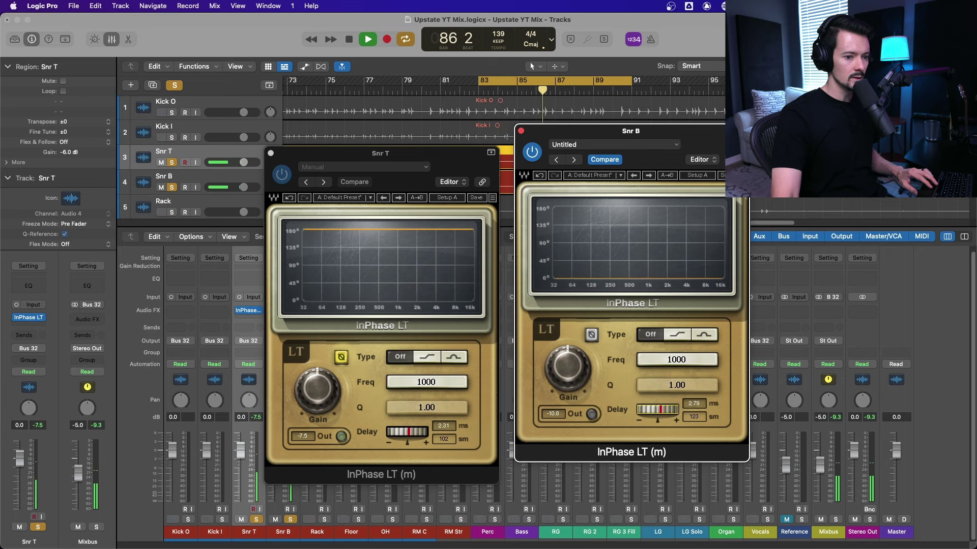
left_click(592, 335)
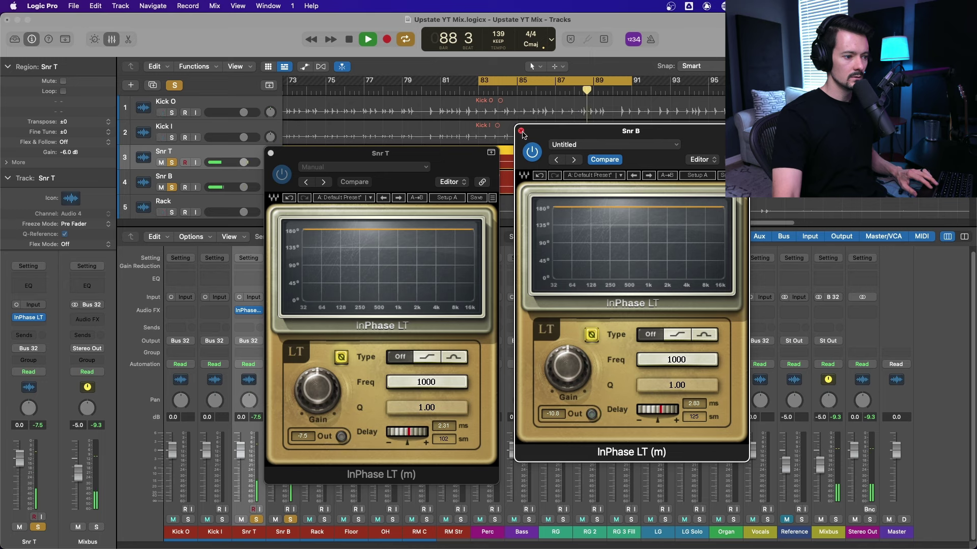
Play the soloed snares with both InPhase LT plug-ins bypassed for comparison, then re-enable both.
left_click(282, 174)
left_click(533, 154)
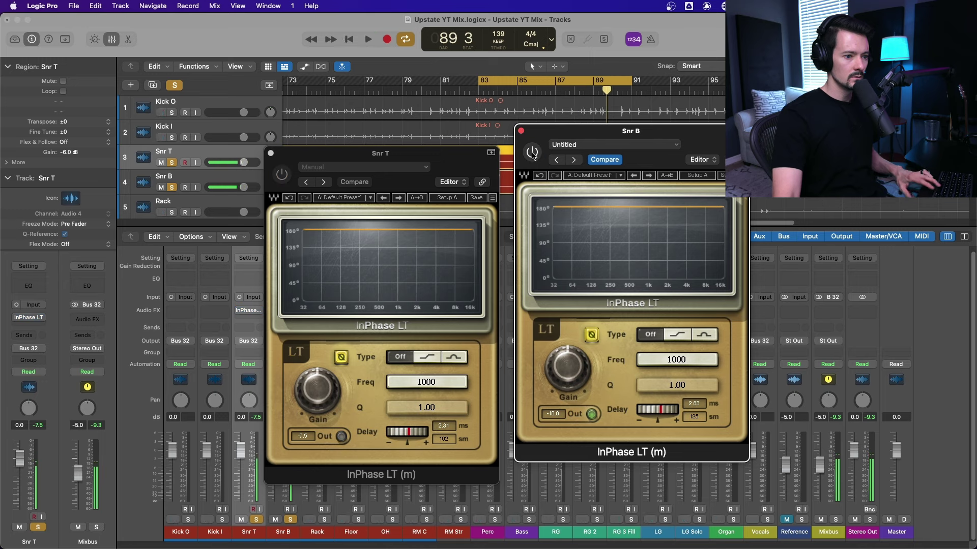
key("space")
key("space")
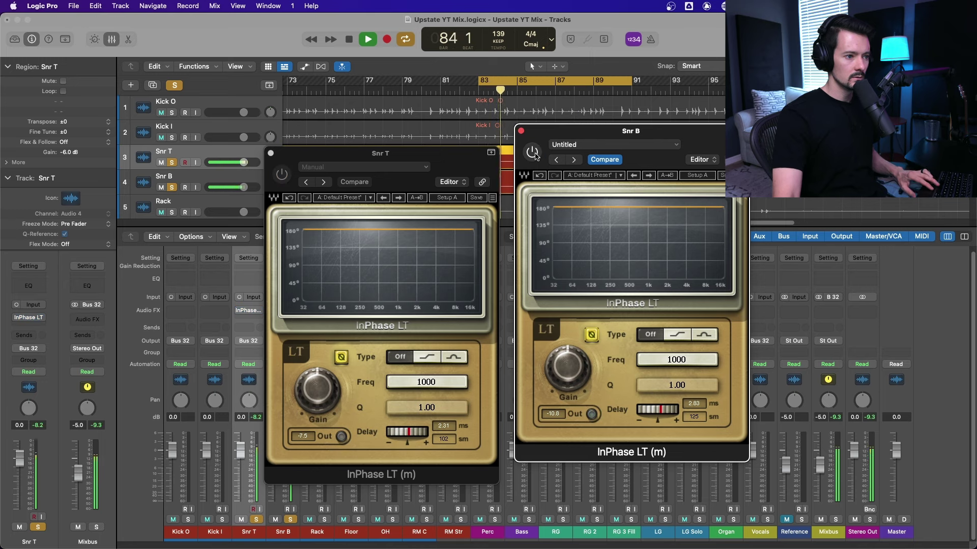
left_click(533, 153)
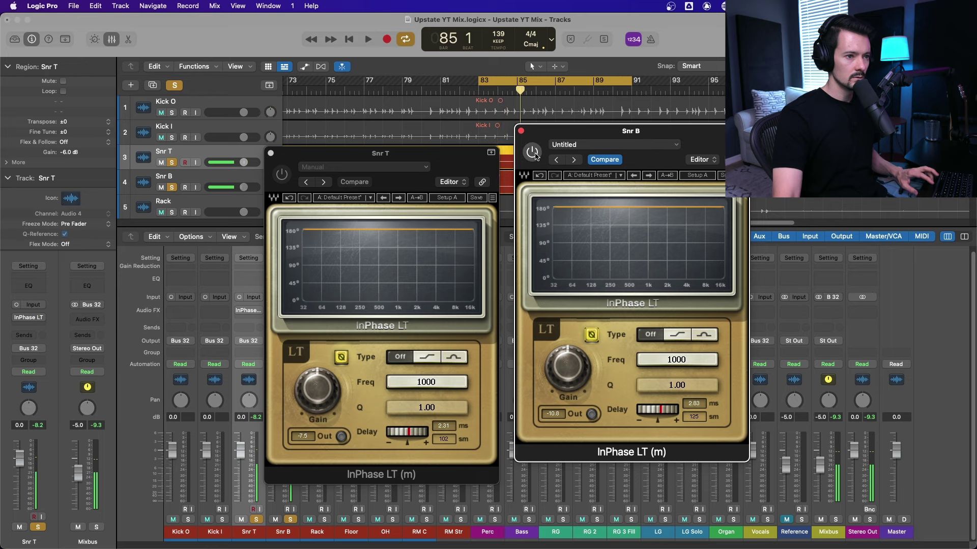
left_click(281, 175)
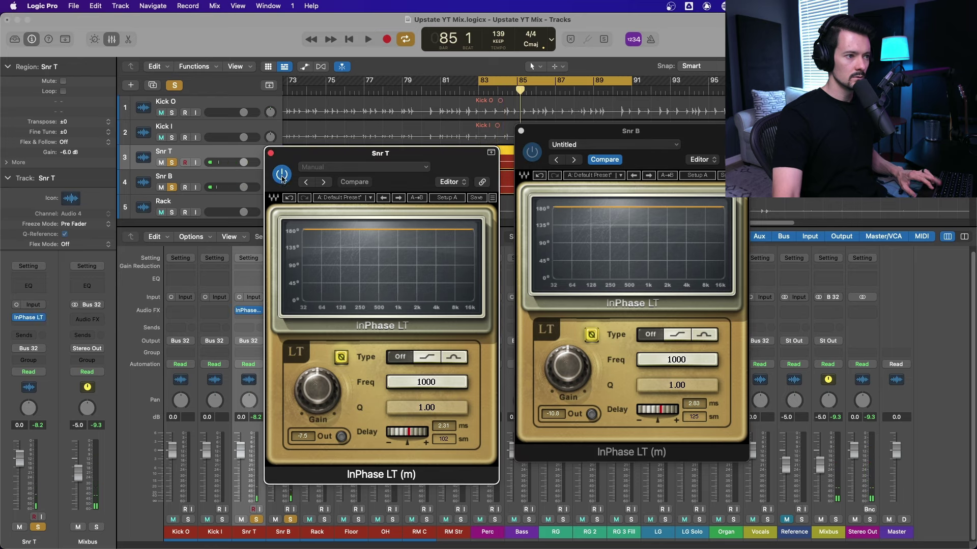
Close both InPhase LT windows and listen to Snr T and Snr B together with OH soloed.
left_click(521, 132)
key("super+w")
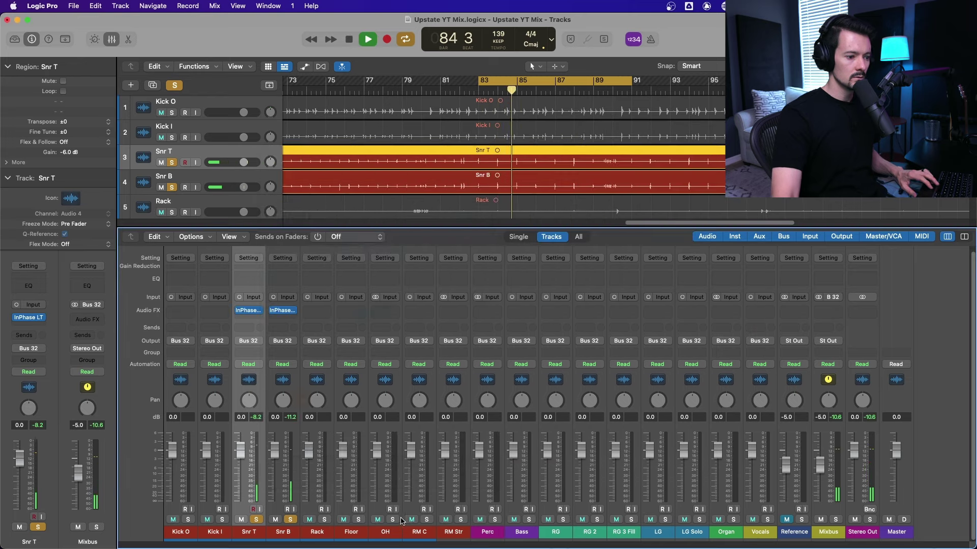
left_click(393, 519)
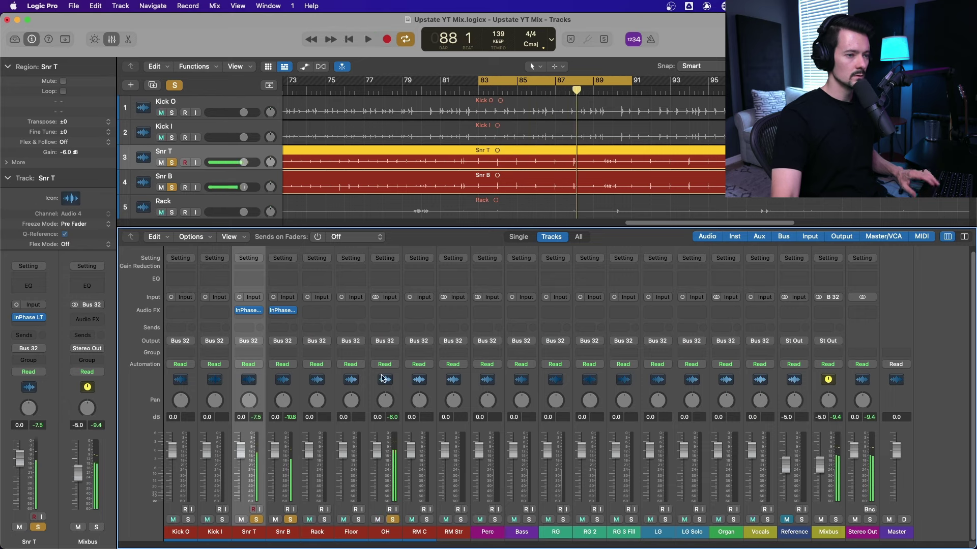
Switch the soloed tracks to Snr T and RM C and start looped playback.
left_click(331, 545)
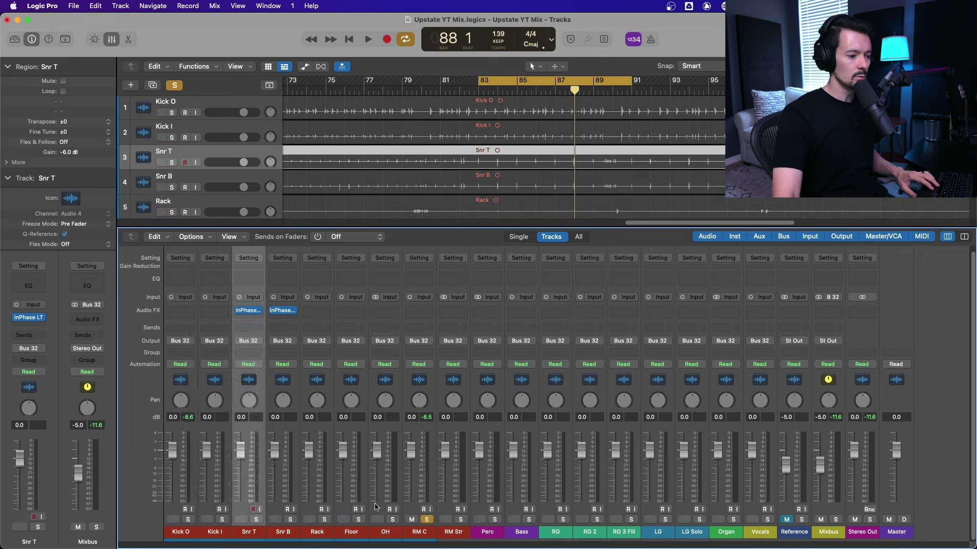
key("space")
key("s")
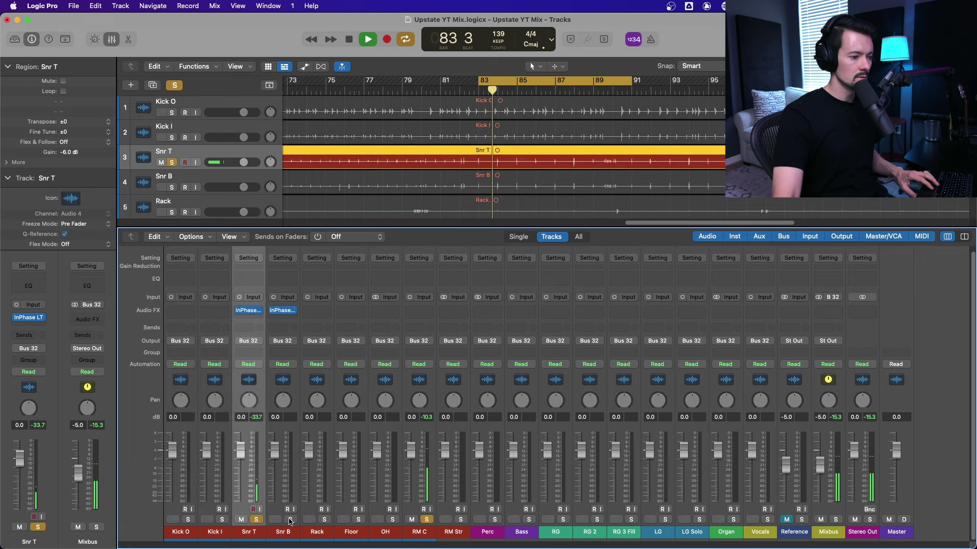
Insert InPhase LT (mono) on RM C and move its window clear of the mixer channels.
left_click(426, 311)
left_click(431, 311)
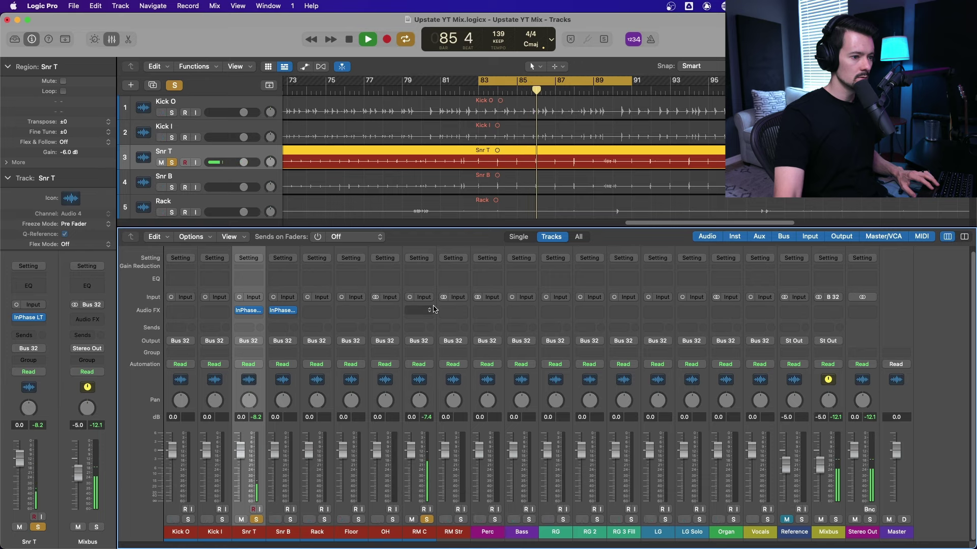
left_click(432, 309)
mouse_move(432, 337)
left_click(489, 338)
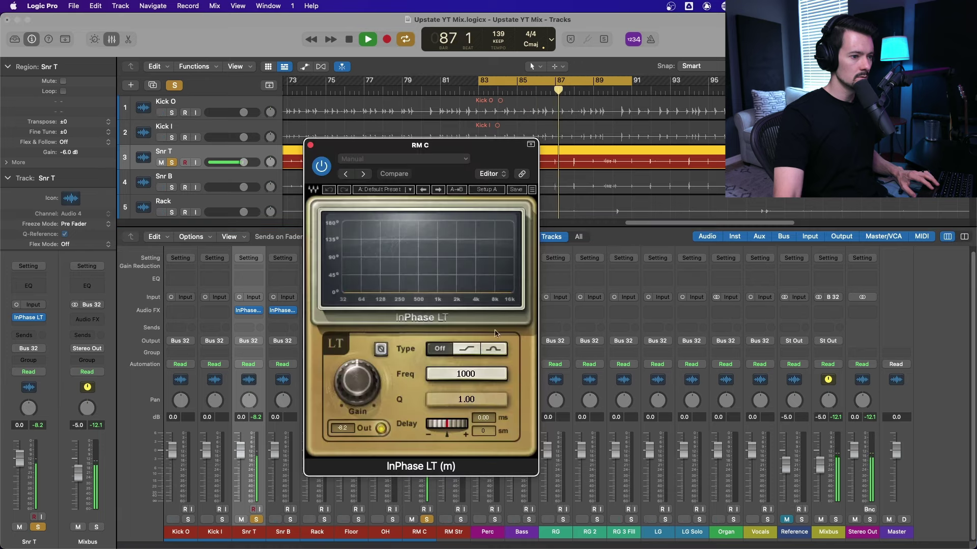
left_click_drag(486, 161, 664, 174)
Compare RM C's phase inversion on and off against Snr T, leave it off, then stop playback and close the plug-in window.
left_click(557, 366)
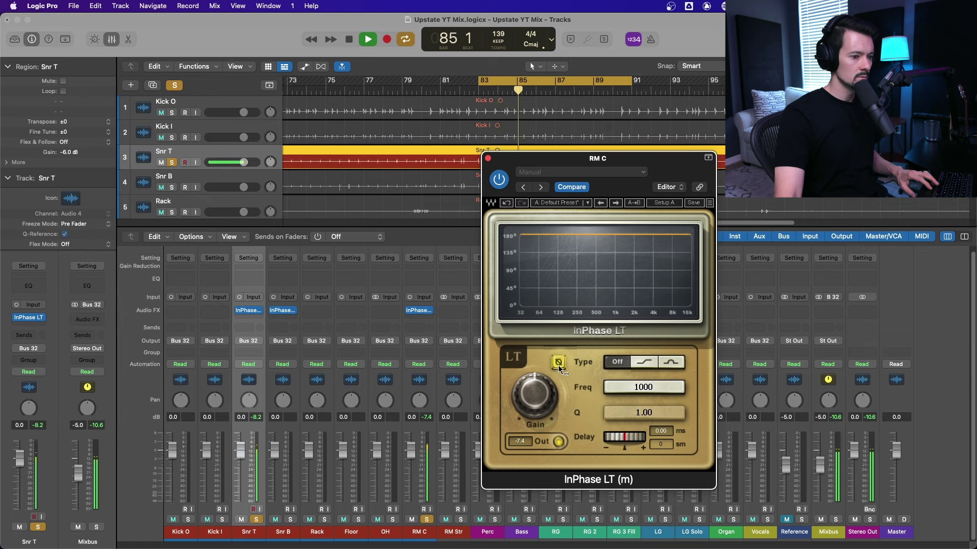
left_click(558, 363)
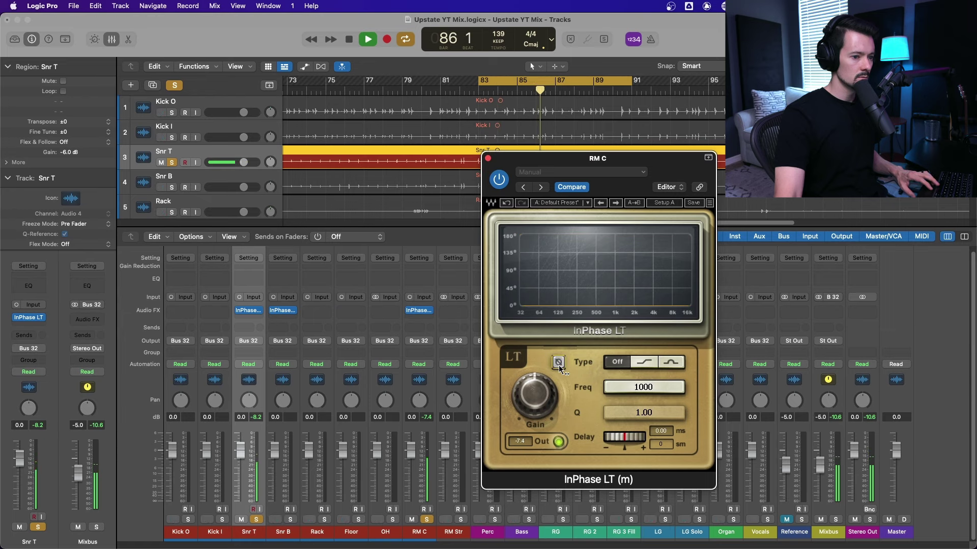
left_click(558, 365)
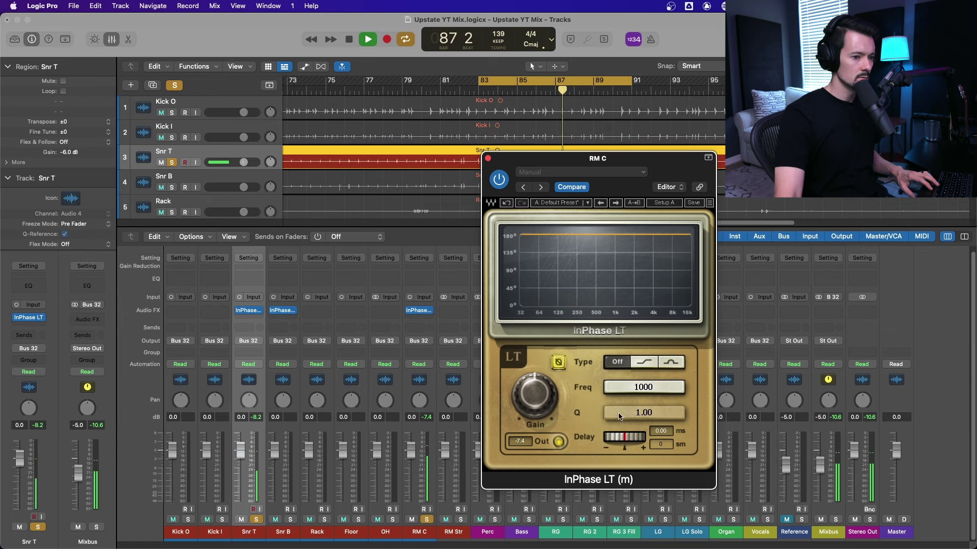
left_click_drag(624, 438, 625, 436)
left_click(558, 363)
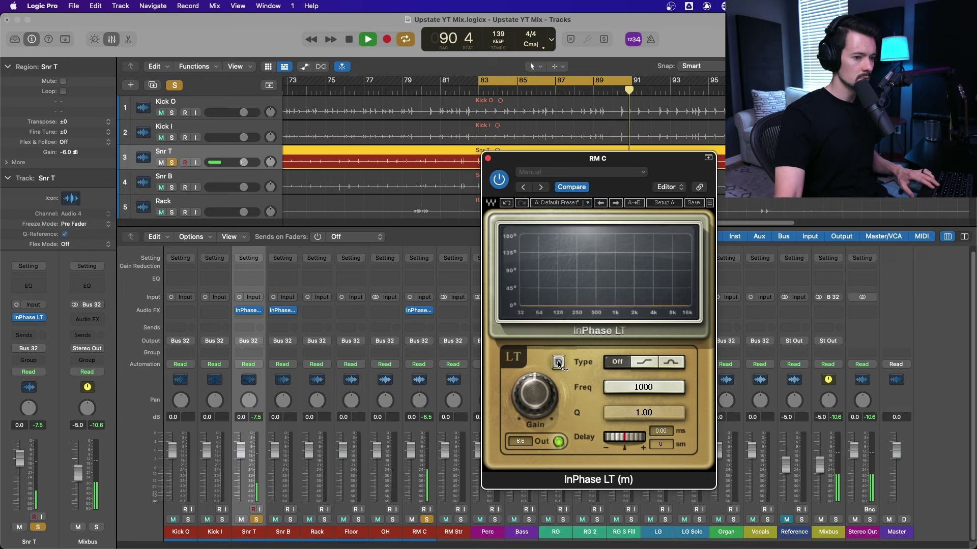
key("space")
left_click(487, 158)
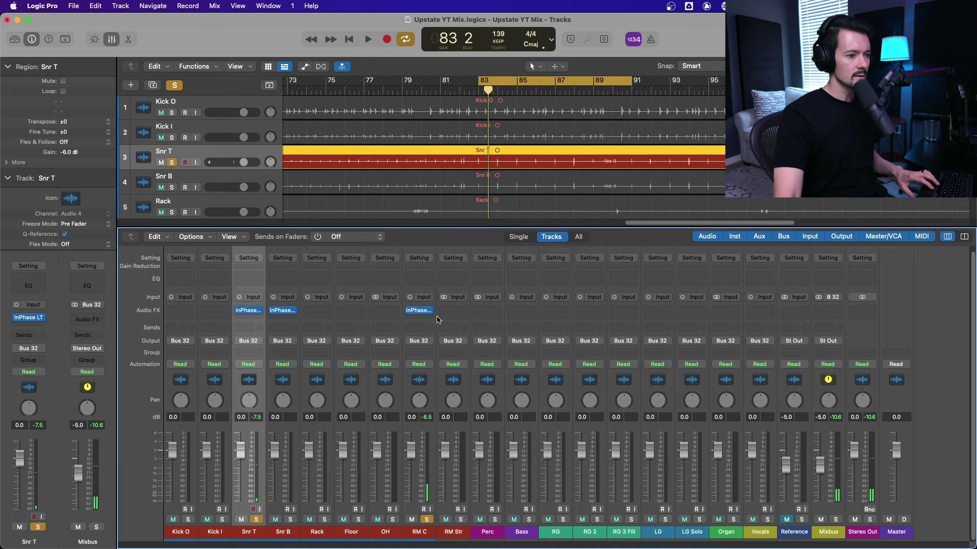
Solo Kick O with RM C for looped playback and remove InPhase LT from RM C.
left_click(188, 519)
key("space")
left_click(429, 310)
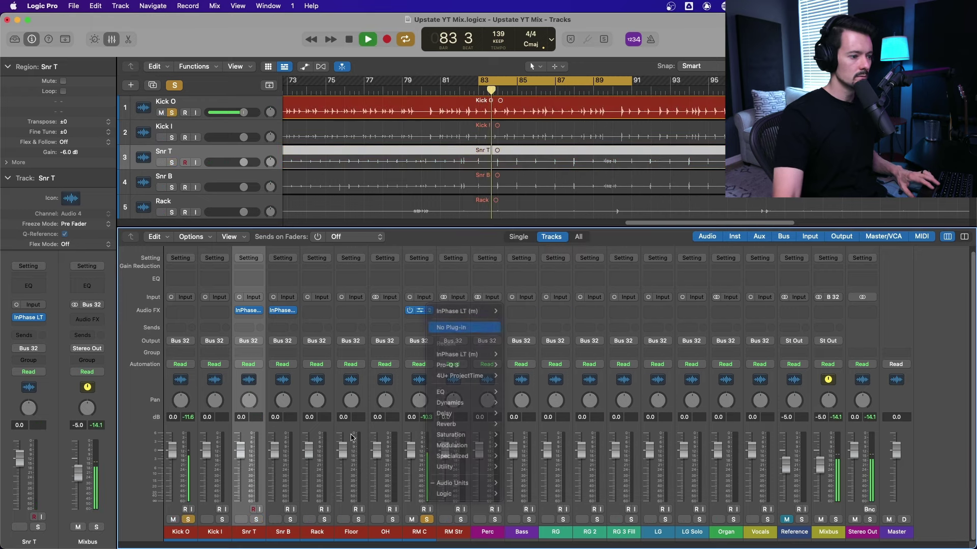
left_click(352, 438)
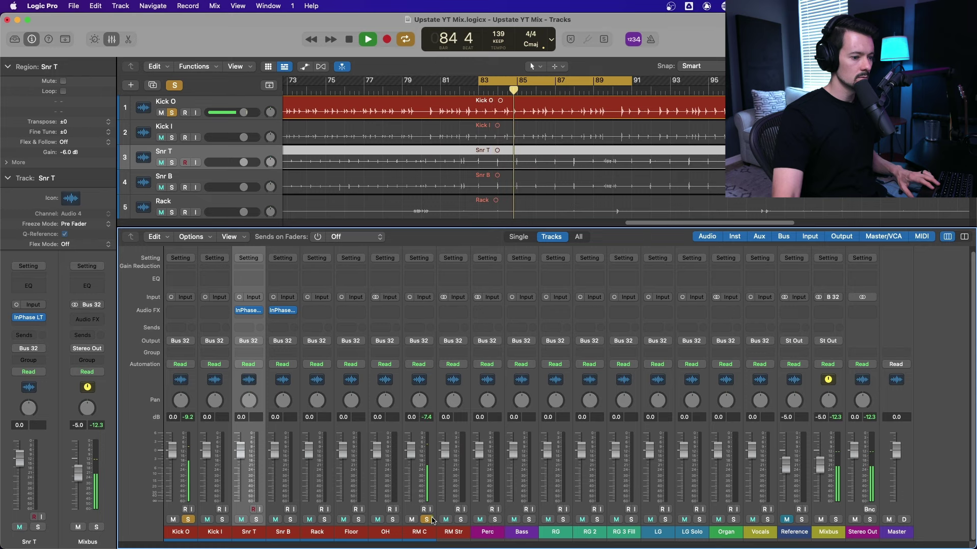
Insert InPhase LT (mono) on Kick O while it plays with RM C.
left_click(181, 310)
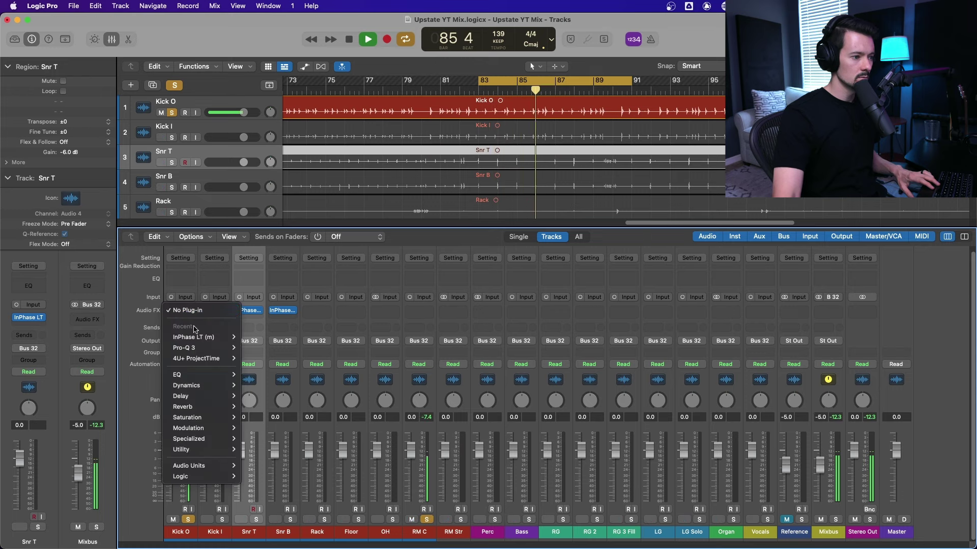
left_click(198, 337)
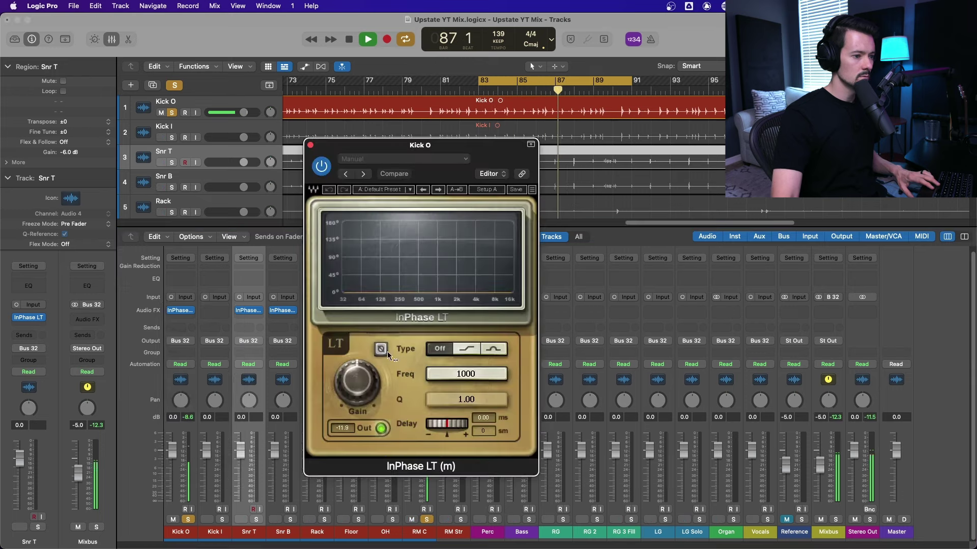
Compare Kick O's phase inversion on and off against RM C, leave it off, then stop playback and close the plug-in window.
left_click(385, 350)
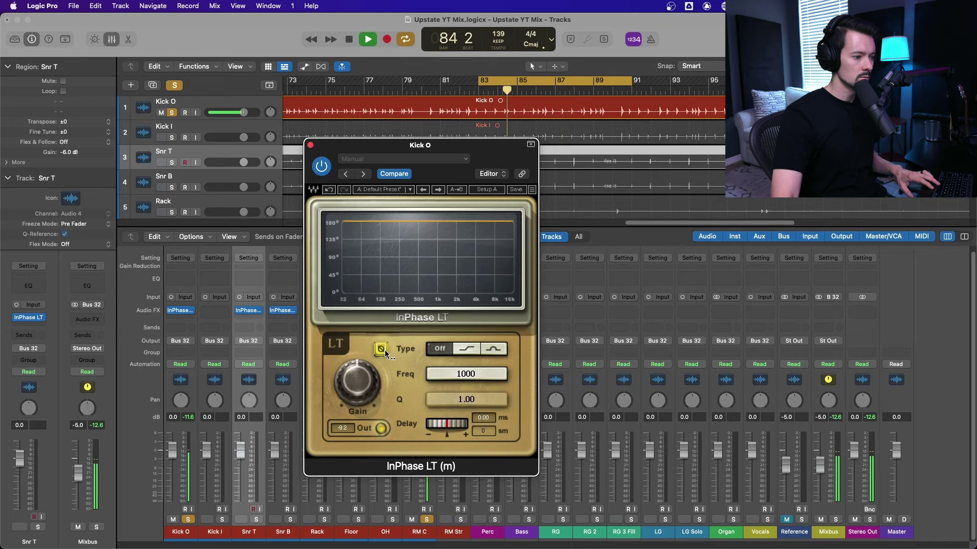
left_click(385, 350)
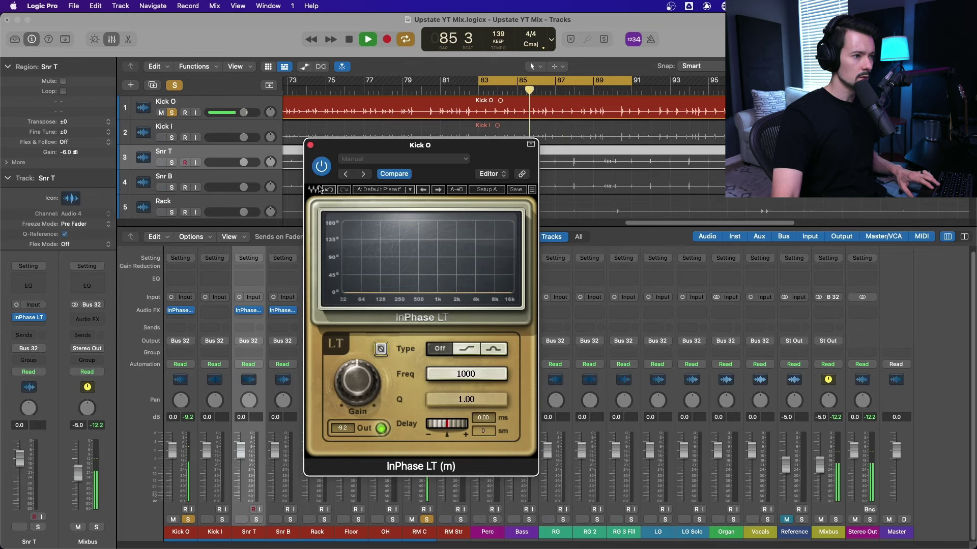
key("space")
key("super+w")
Solo Kick I with Kick O and insert InPhase LT (mono) on Kick I.
left_click(222, 519)
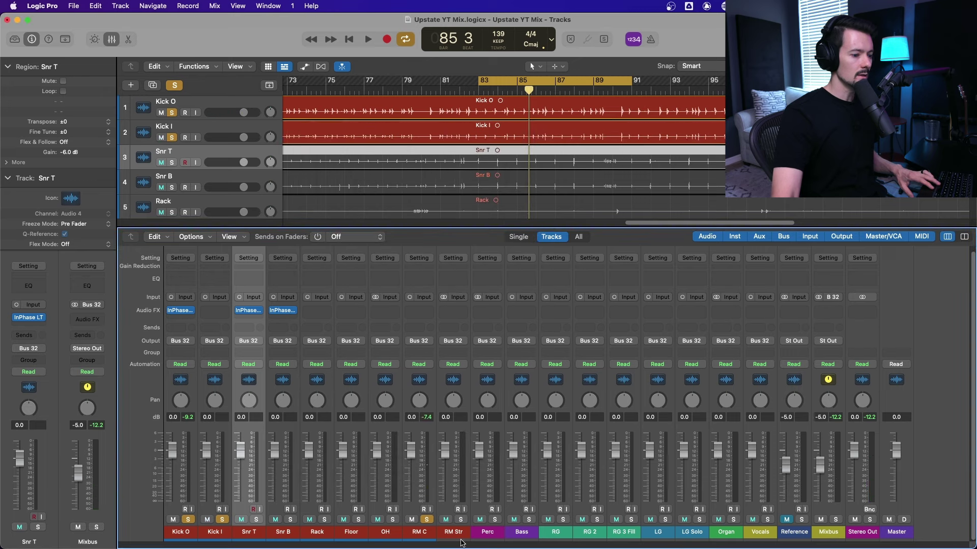
left_click(213, 312)
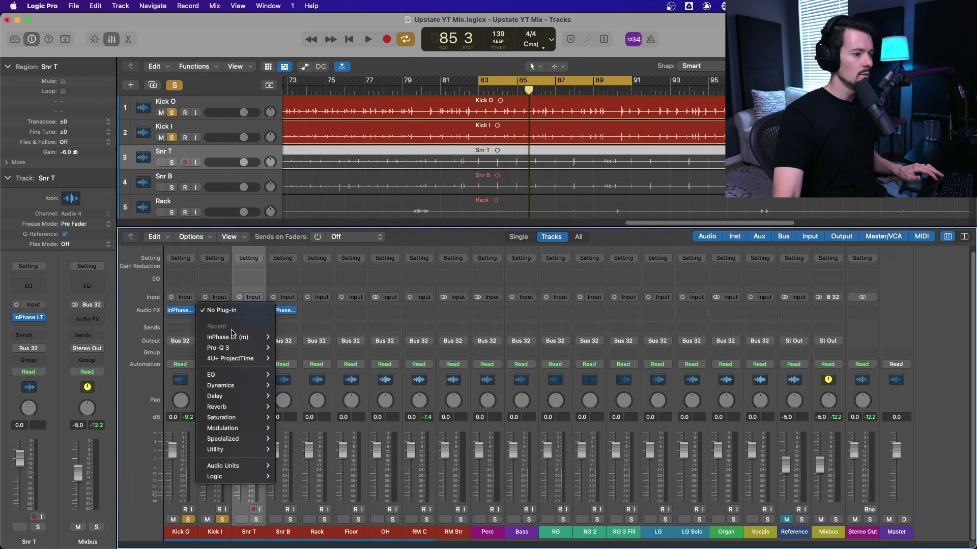
left_click(234, 338)
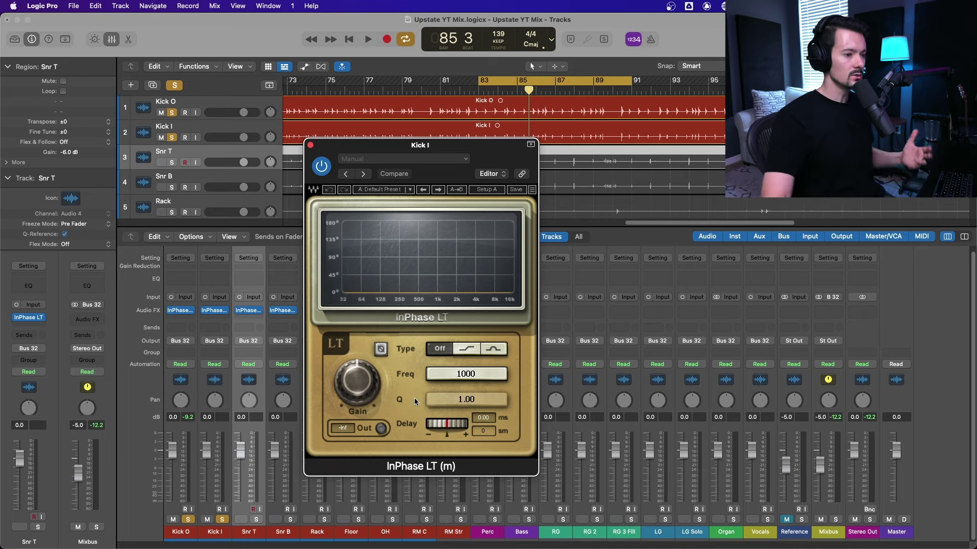
Turn on Kick I's phase inversion, start looped playback, and arrange the Kick O and Kick I InPhase LT windows side by side.
left_click(381, 349)
key("space")
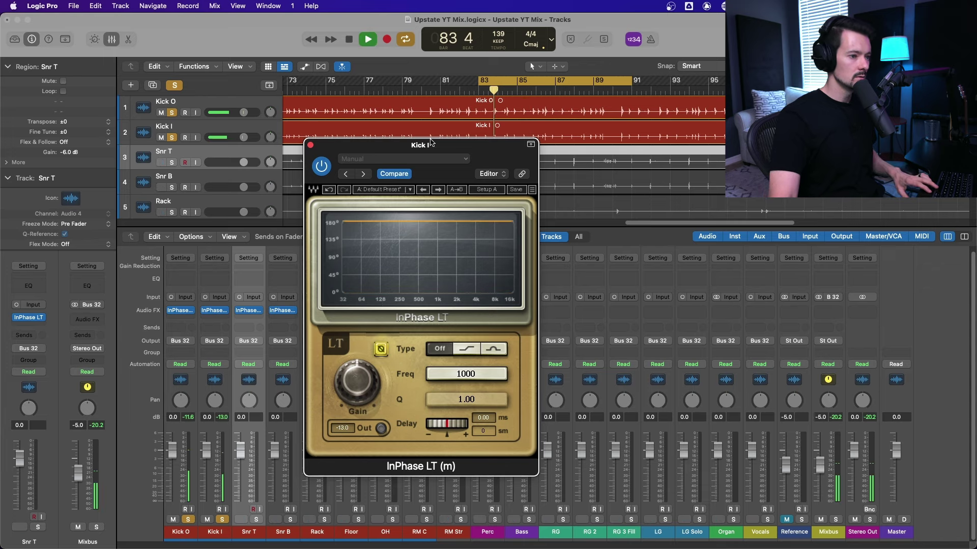
left_click_drag(431, 144, 583, 147)
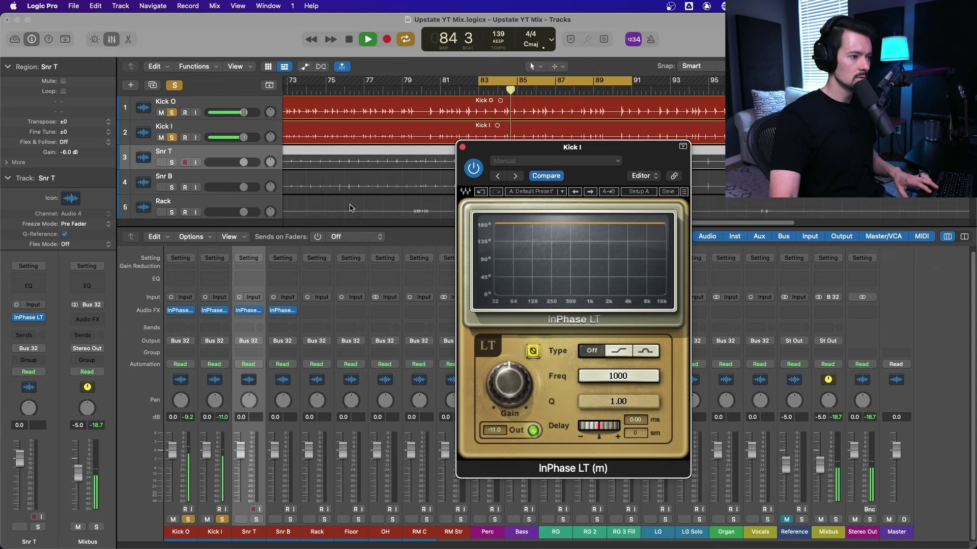
left_click(181, 312)
left_click_drag(470, 143, 384, 147)
Set Kick I's InPhase LT delay to 1.44 ms against Kick O, leave phase inversion off, and close both plug-in windows.
left_click(603, 429)
key("space")
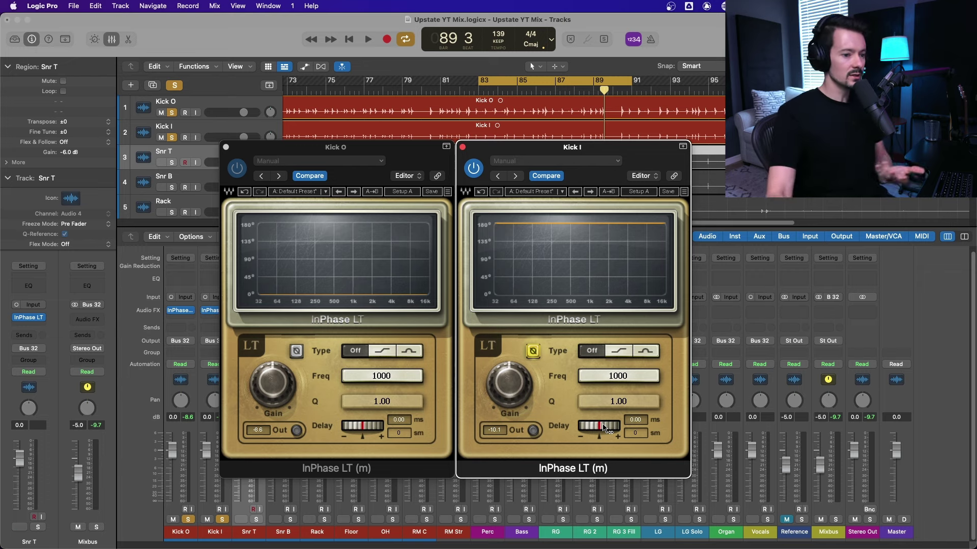
key("space")
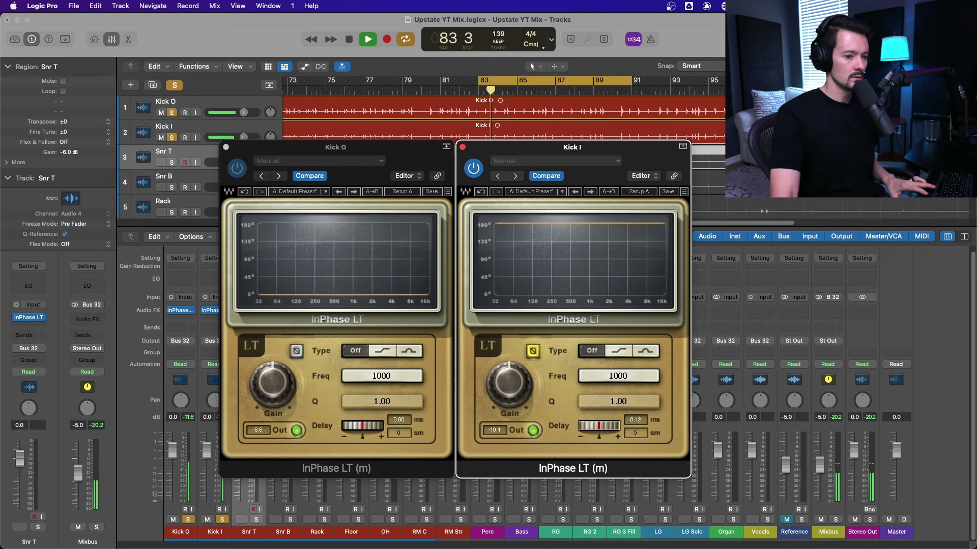
left_click_drag(636, 420, 636, 410)
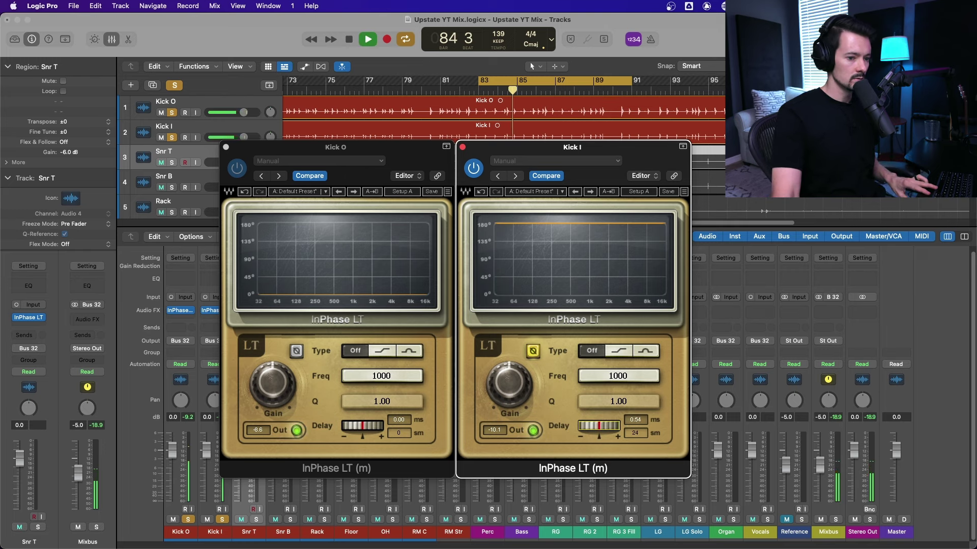
left_click_drag(635, 420, 636, 413)
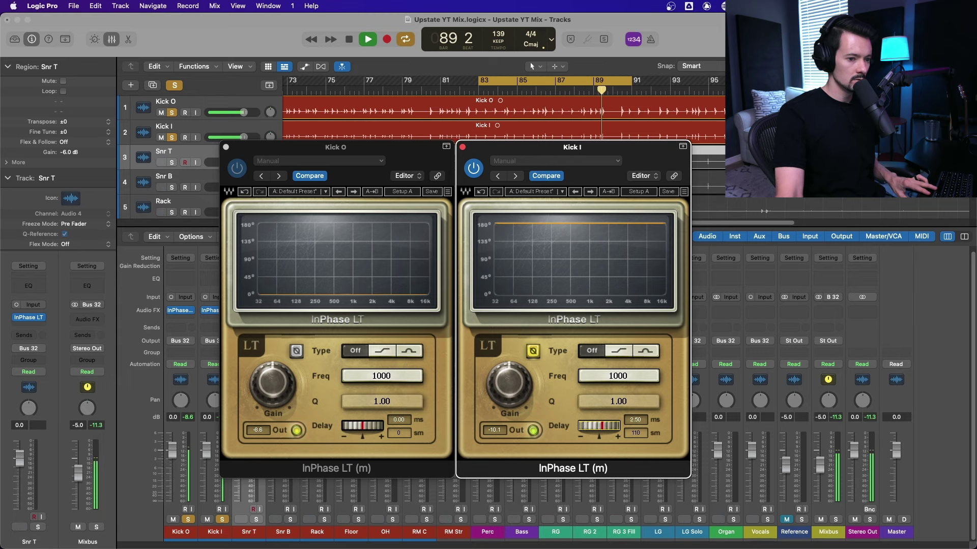
left_click_drag(602, 427, 600, 427)
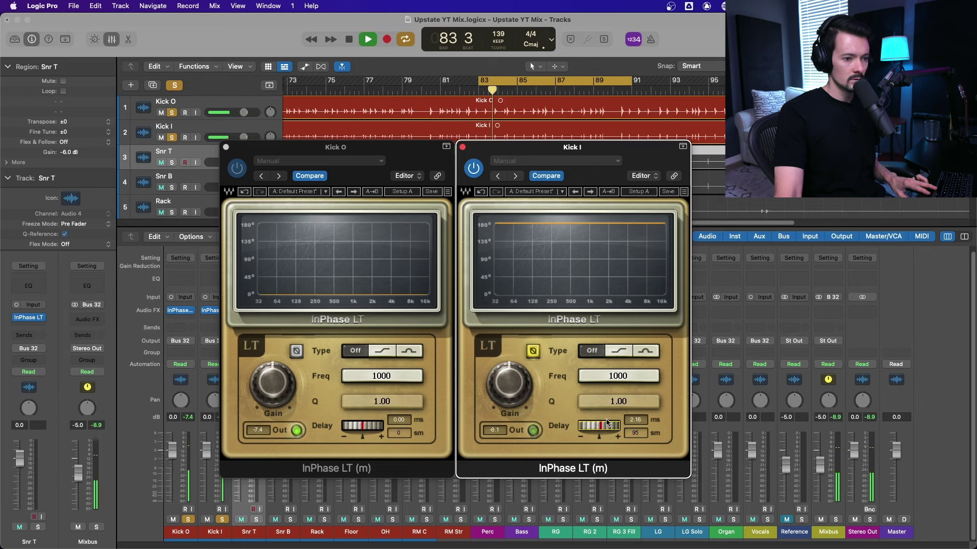
left_click(533, 351)
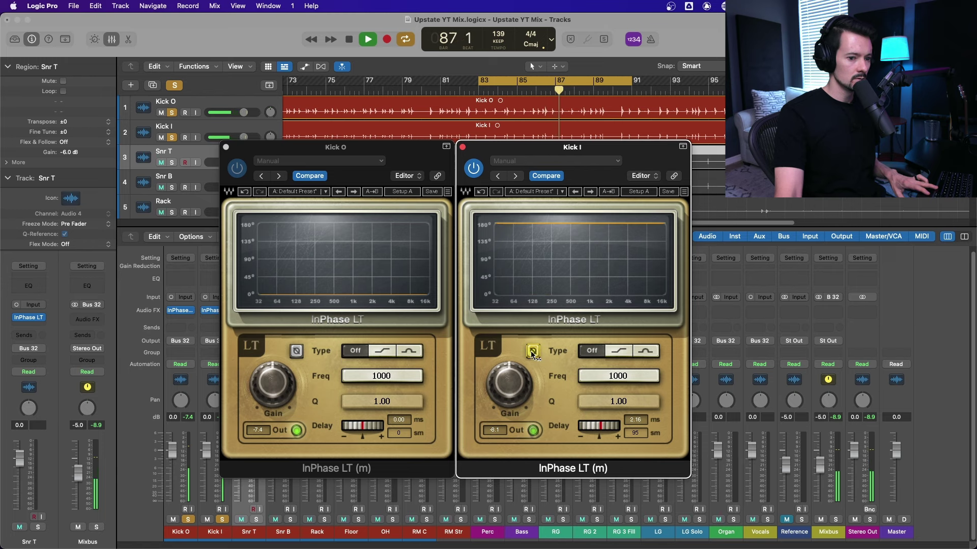
left_click_drag(599, 426, 598, 426)
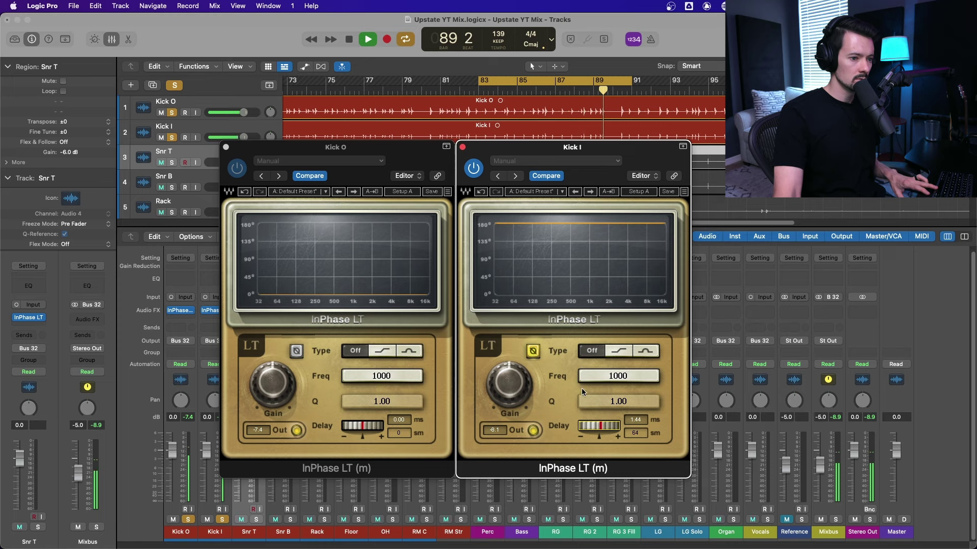
left_click(534, 352)
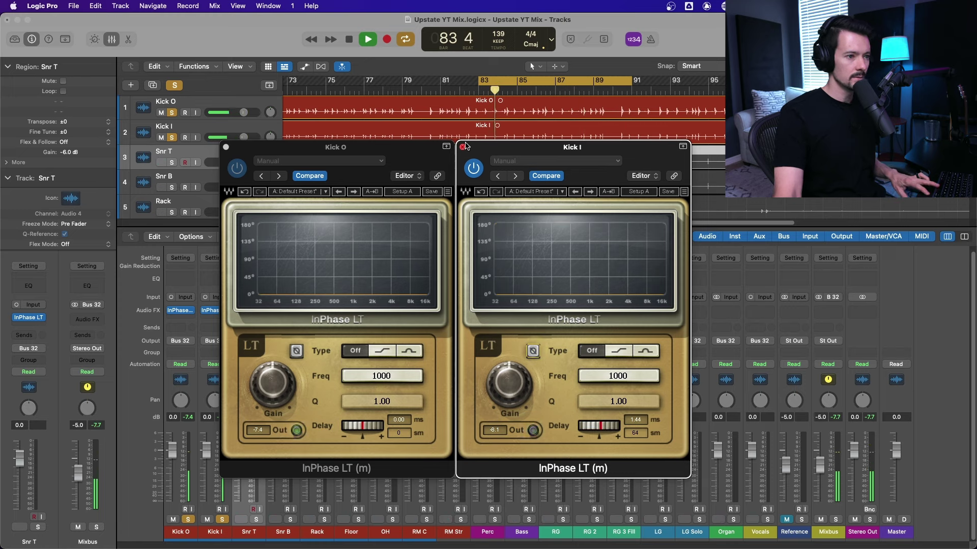
left_click(462, 147)
left_click(225, 147)
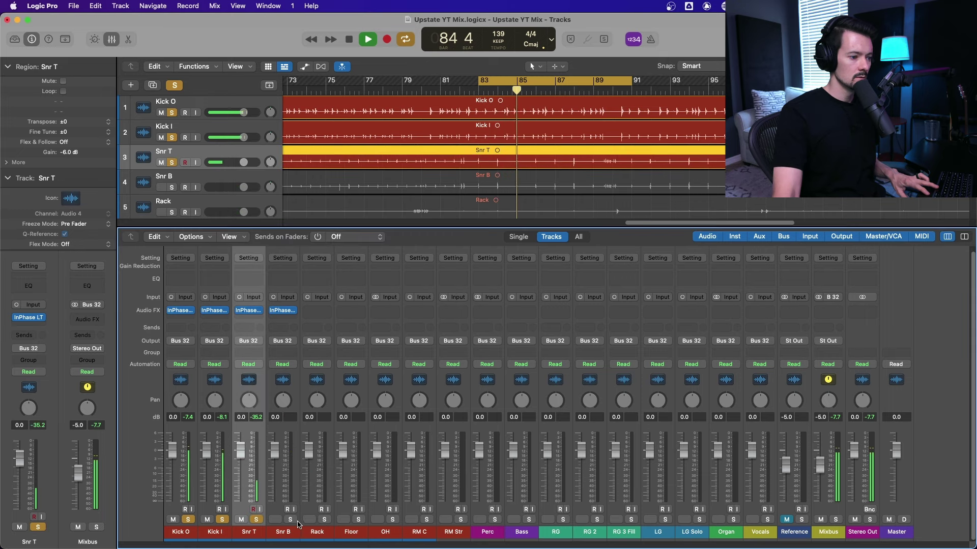
Solo Snr T, Snr B and OH along with both kicks to hear them together, then stop playback.
left_click(290, 519)
left_click(392, 519)
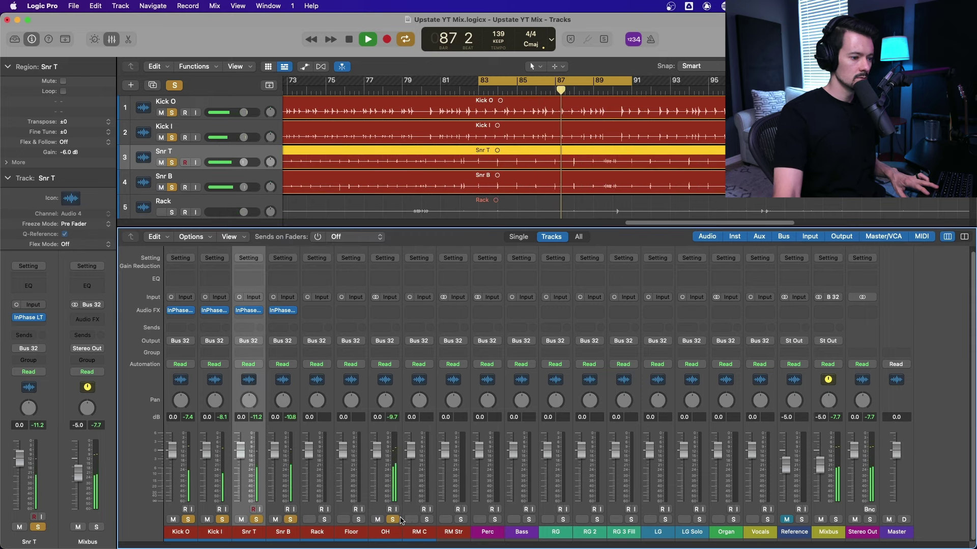
key("space")
Unsolo the kicks and snares, solo Rack with OH, insert InPhase LT (mono) on Rack, and loop the tom hit around bar 80.
left_click_drag(188, 520, 285, 526)
left_click(324, 519)
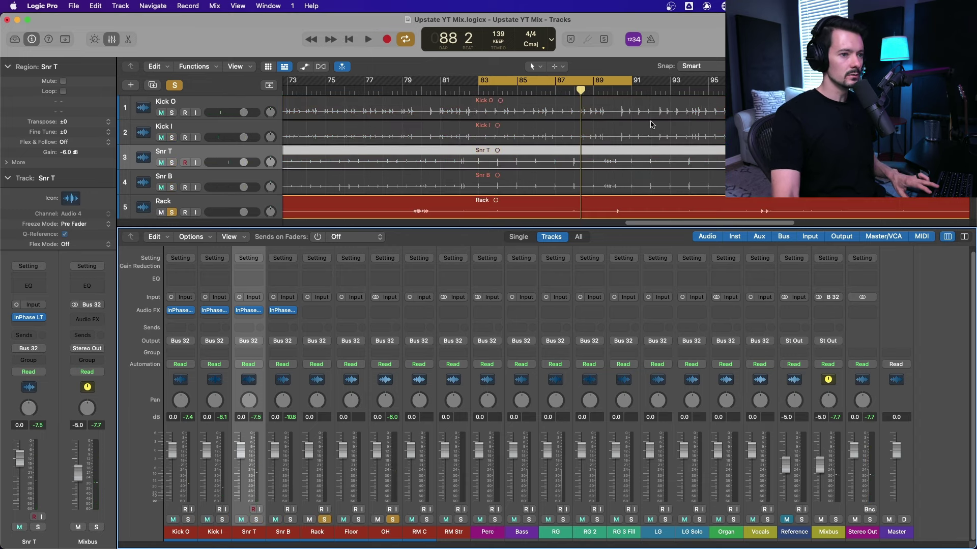
left_click(317, 310)
key("space")
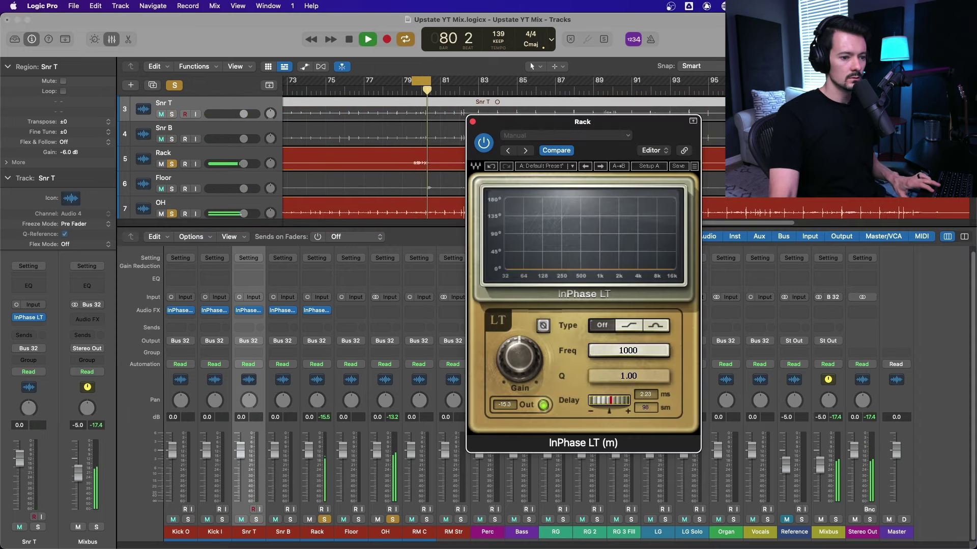
Set Rack's InPhase LT delay to 0.79 ms, leave phase inversion off after comparing, then stop playback and close the window.
left_click_drag(617, 399, 612, 399)
left_click(547, 330)
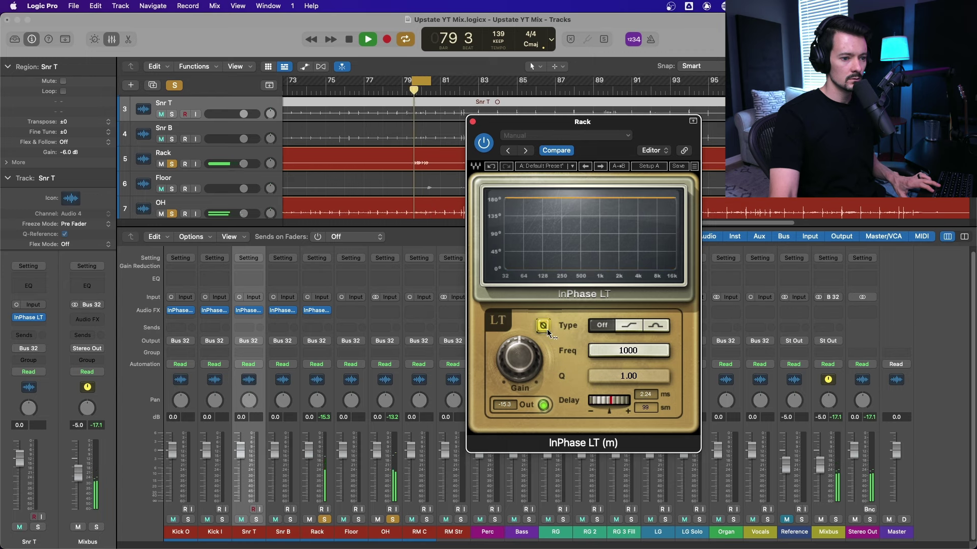
left_click_drag(625, 404, 598, 404)
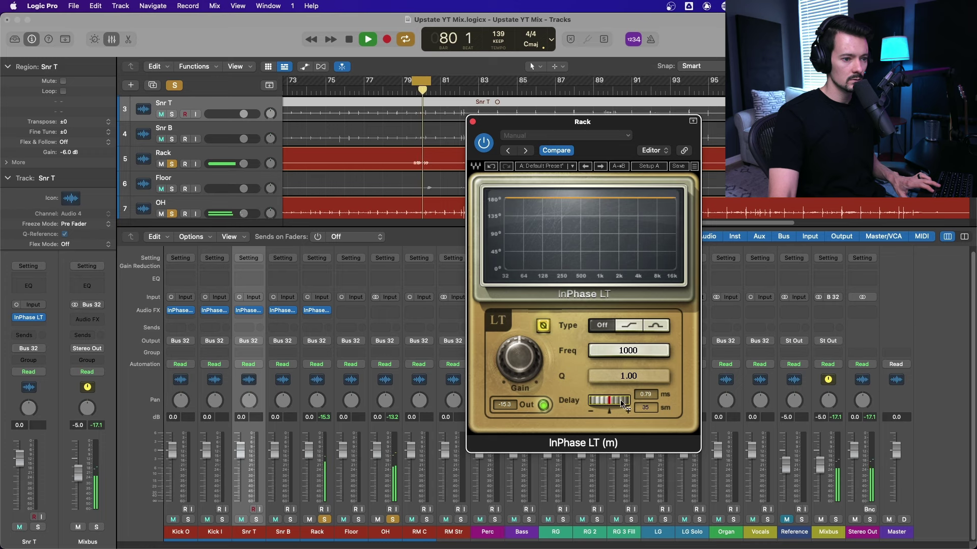
left_click(543, 326)
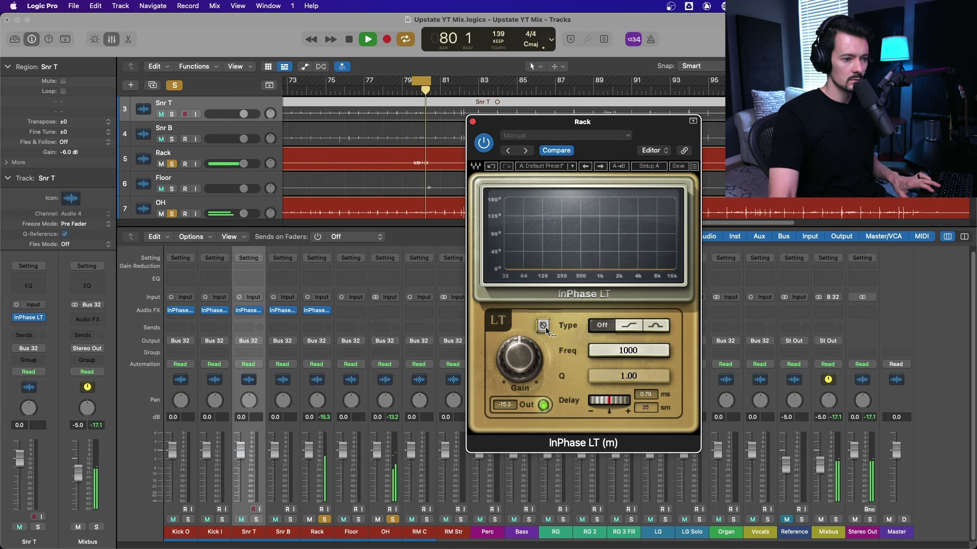
left_click(545, 327)
left_click(545, 328)
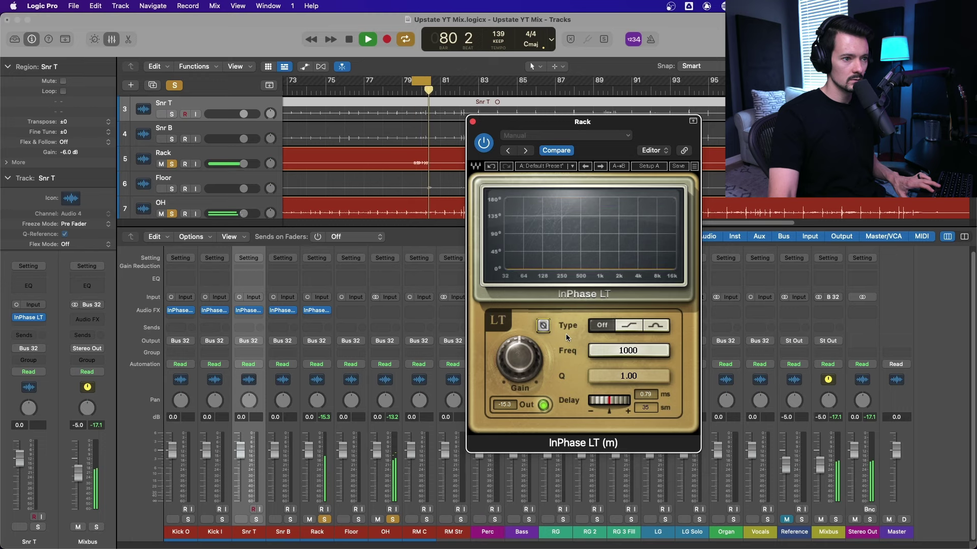
key("space")
left_click(472, 121)
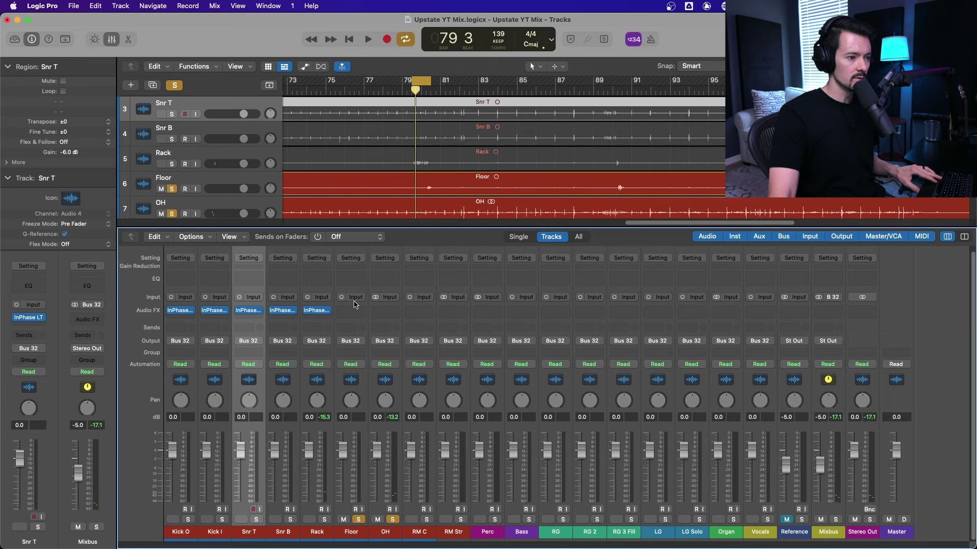
Insert InPhase LT (mono) on Floor with Floor and OH soloed.
left_click(351, 310)
mouse_move(386, 338)
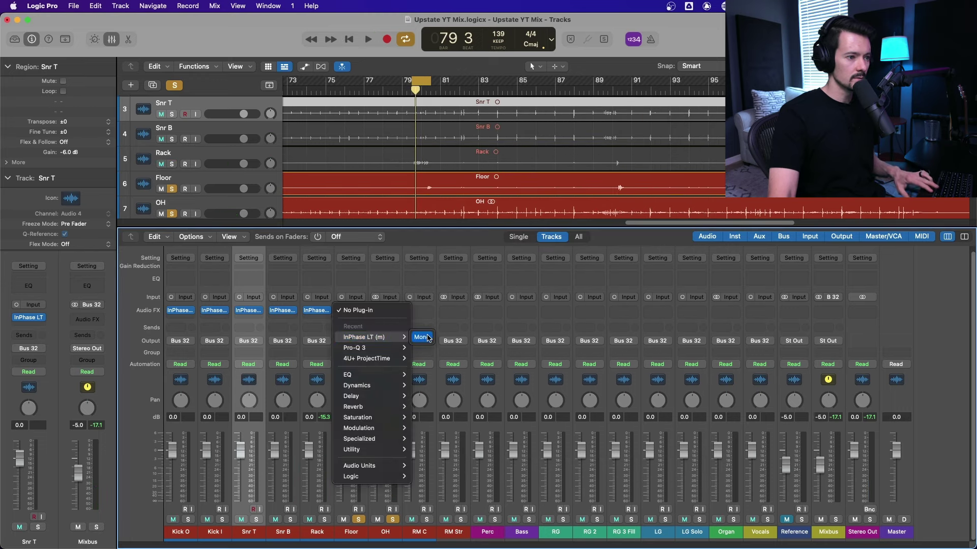
left_click(438, 338)
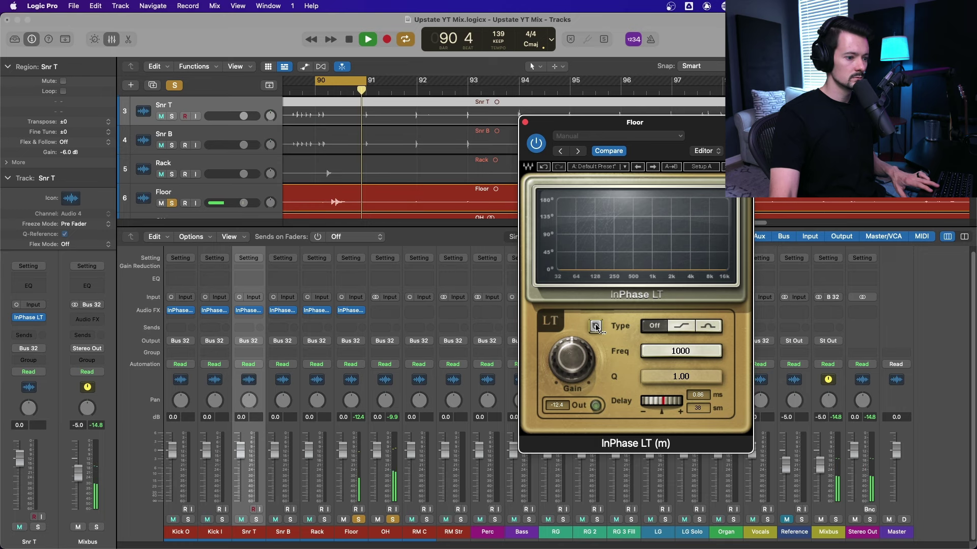
Set Floor's InPhase LT delay to 0.85 ms with phase inversion on after comparing both polarities, then stop playback.
left_click_drag(663, 401, 659, 401)
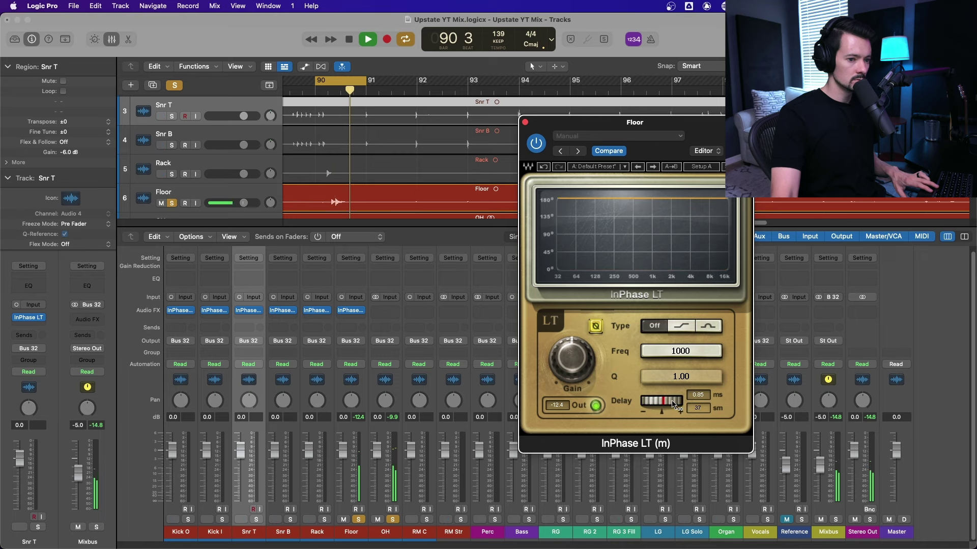
left_click(597, 326)
left_click(598, 325)
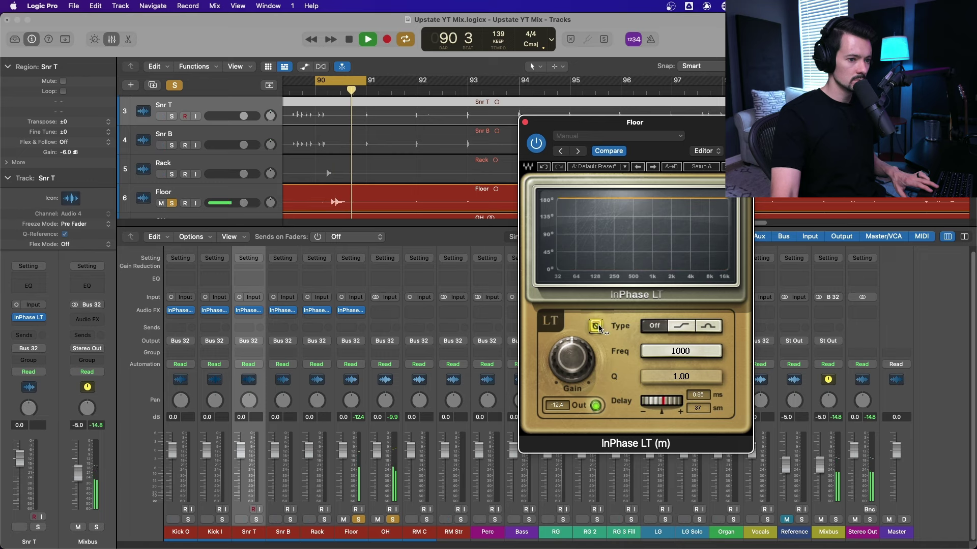
key("space")
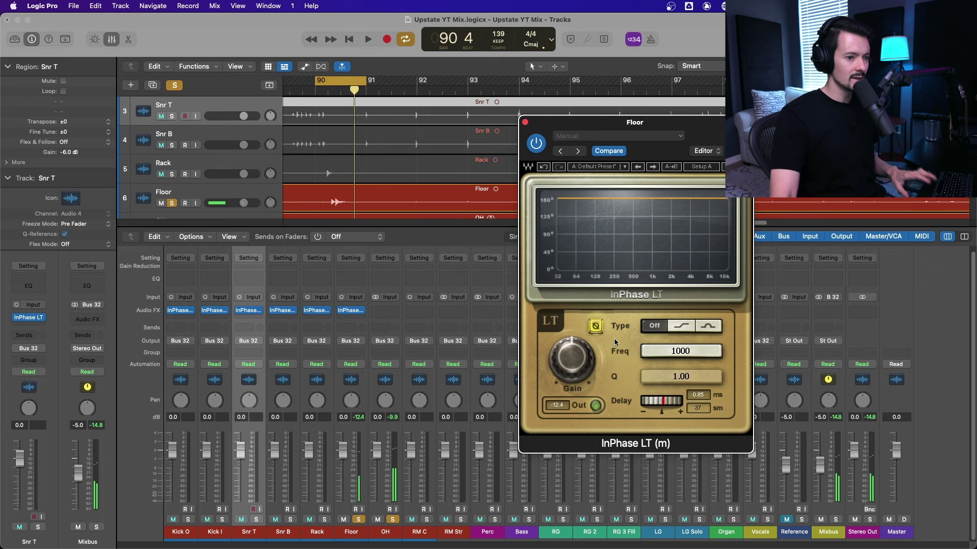
Loop bar 90 with RM C soloed in place of OH, and compare Rack and Floor with InPhase LT active and bypassed.
left_click(318, 311)
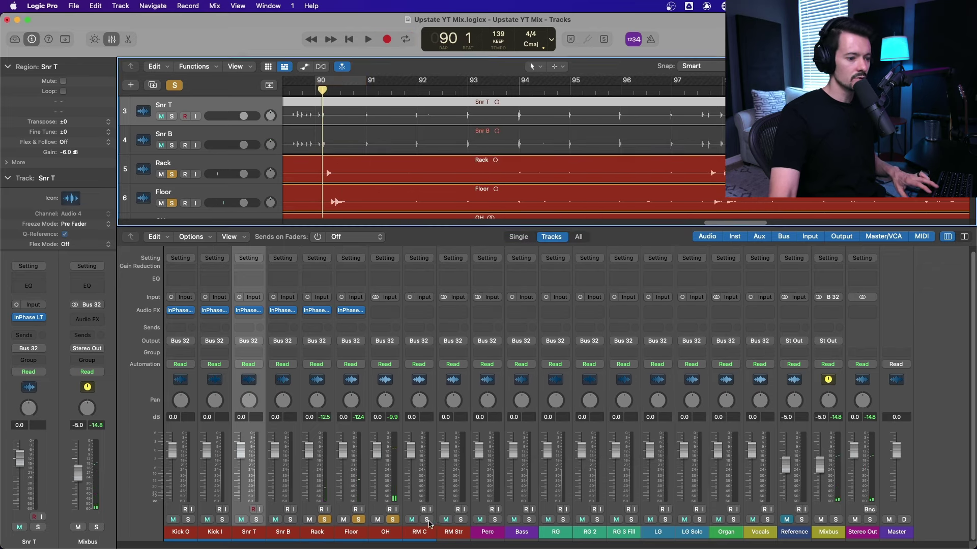
left_click(426, 519)
left_click(392, 520)
key("space")
left_click(336, 84)
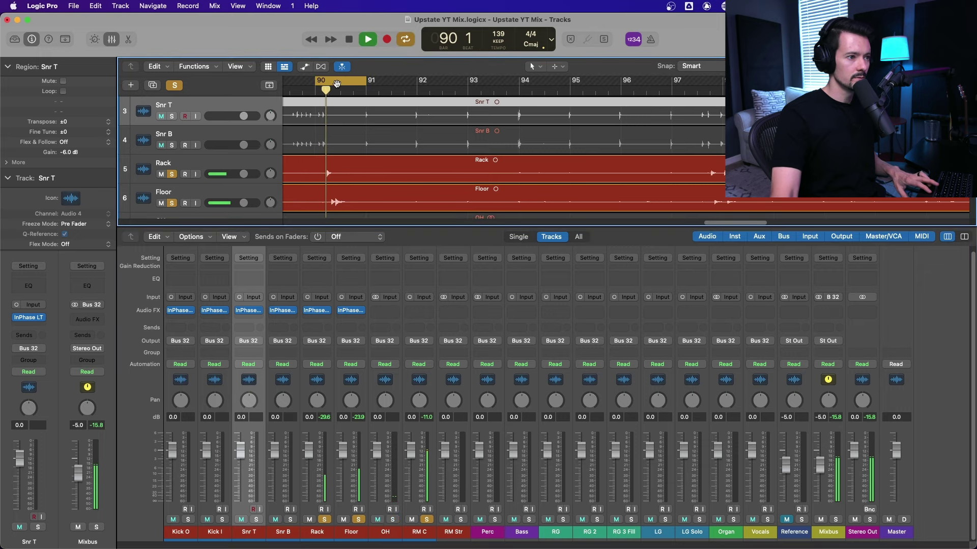
key("space")
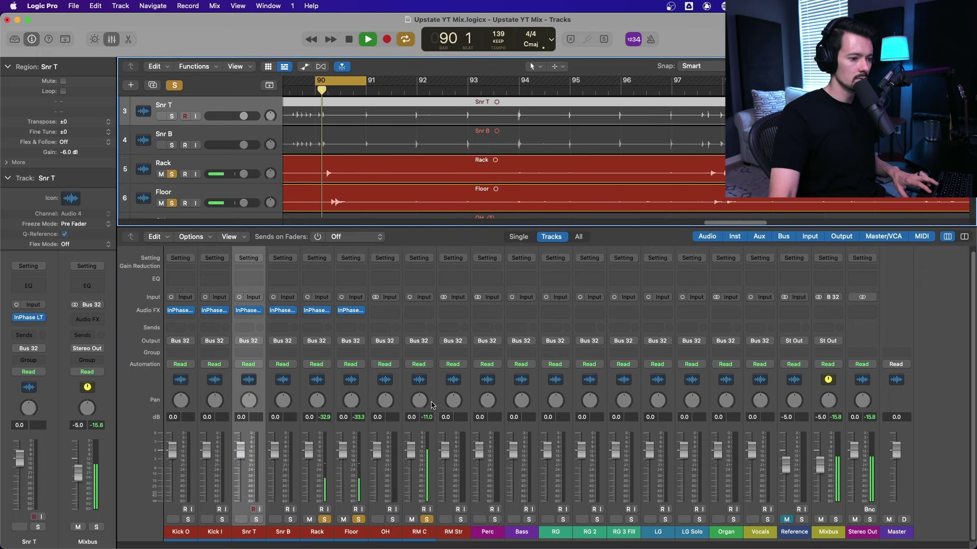
left_click(307, 311)
left_click(308, 311)
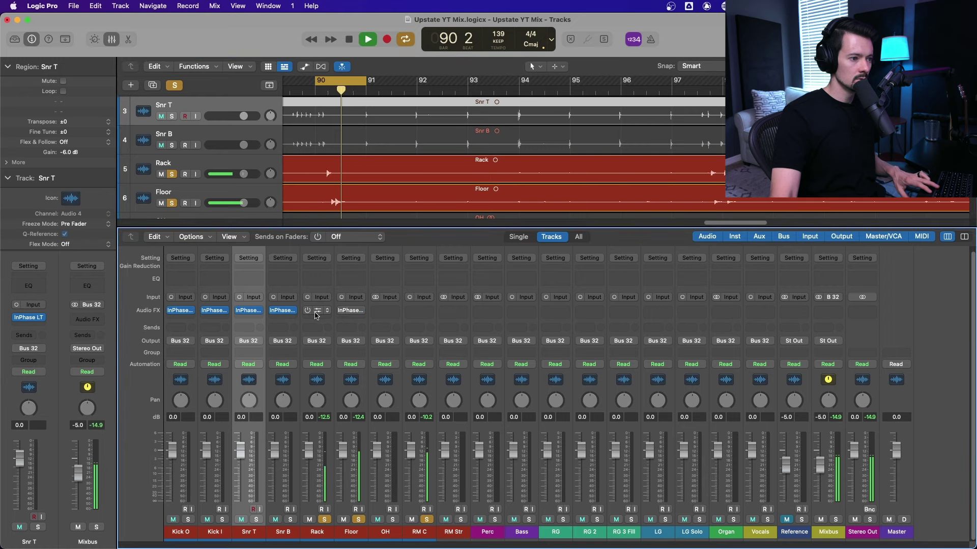
Clear the Floor, Rack and RM C solos, then solo RM Str and start looped playback.
left_click(358, 520)
left_click(324, 519)
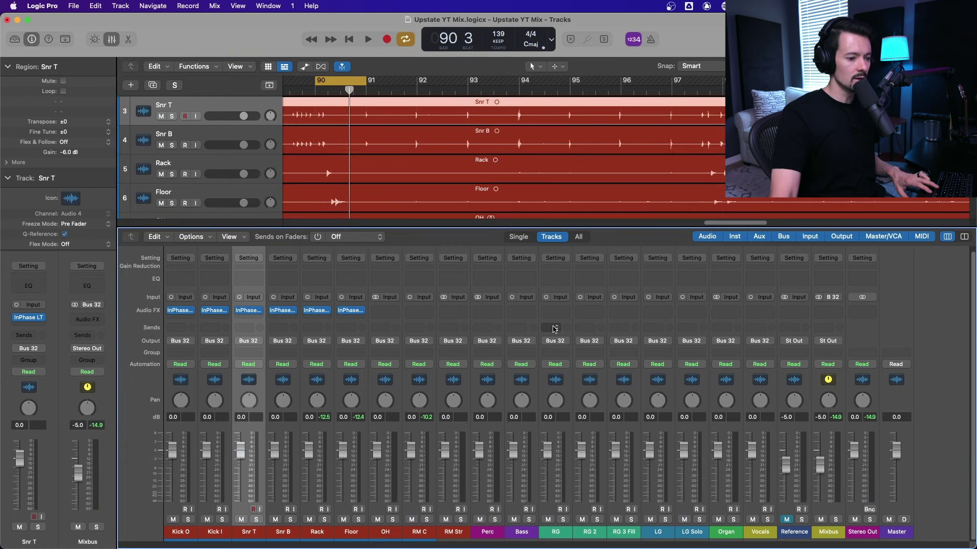
left_click(460, 519)
key("space")
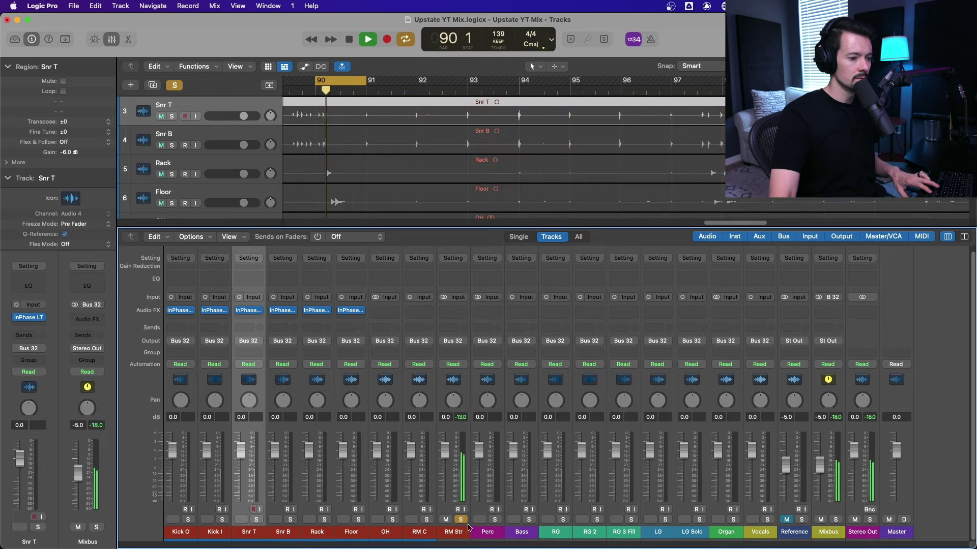
Solo RM C alongside RM Str, stop playback, and insert the stereo InPhase LT on RM Str.
left_click(426, 520)
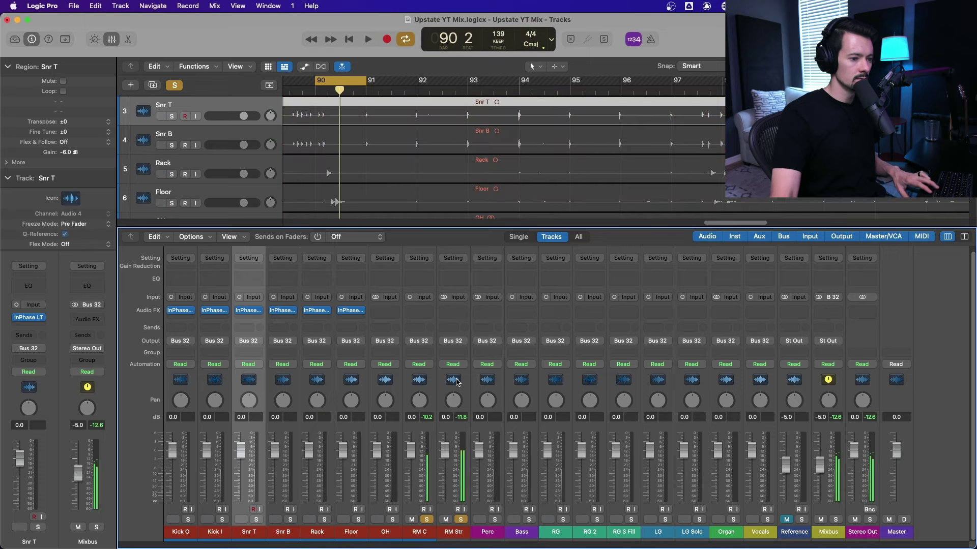
left_click(467, 503)
key("space")
left_click(452, 310)
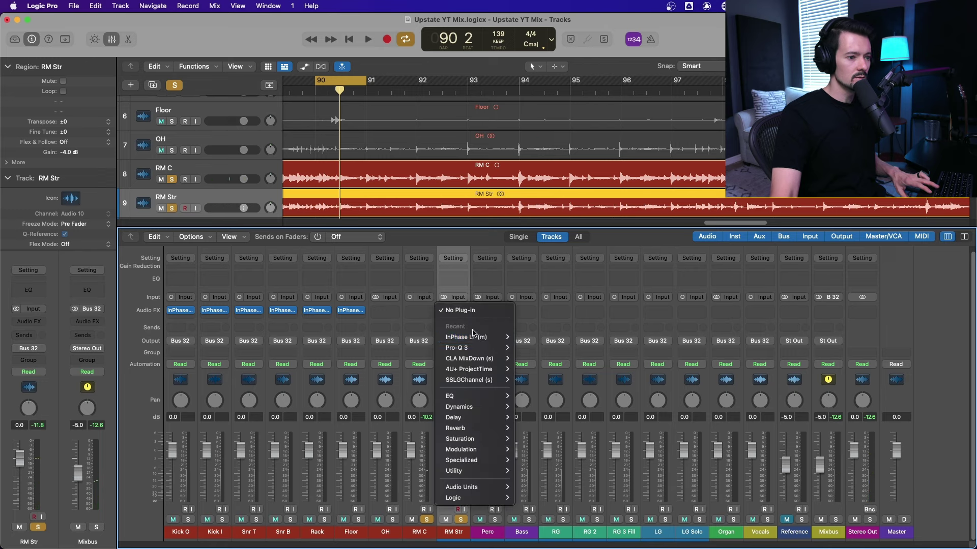
mouse_move(475, 338)
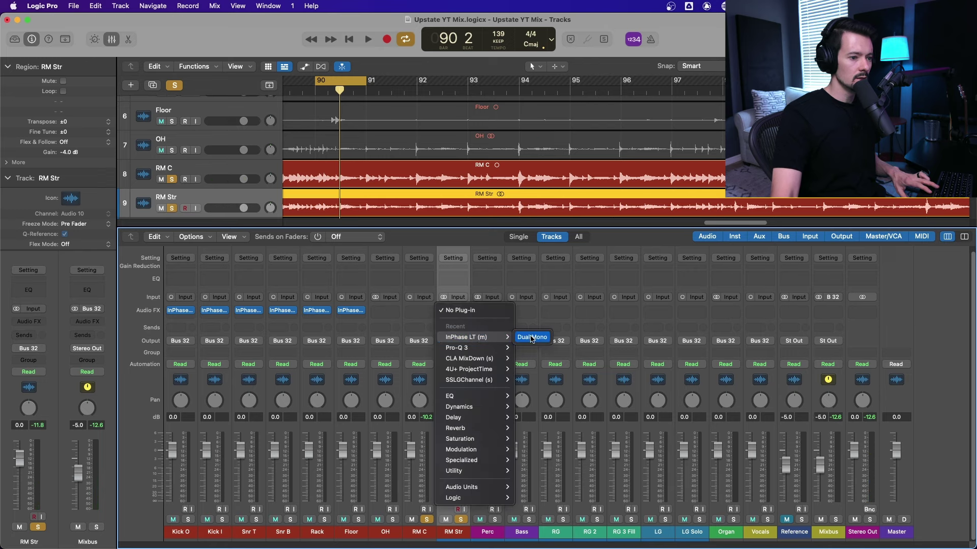
mouse_move(478, 498)
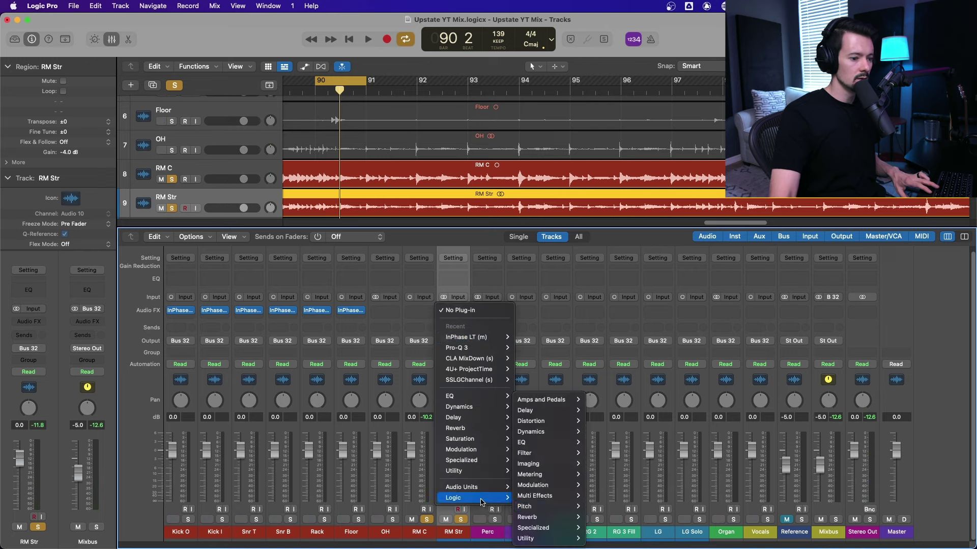
mouse_move(529, 530)
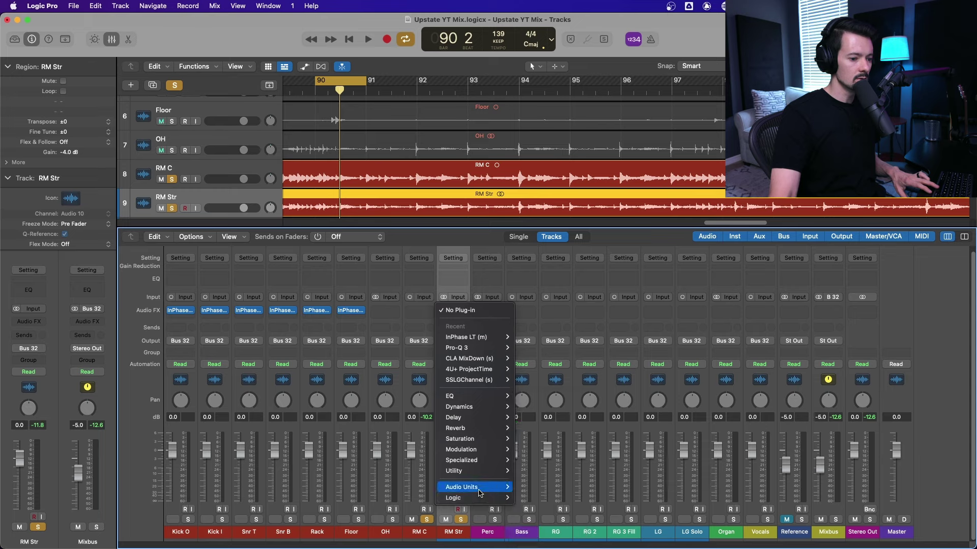
scroll(636, 417, "down", 5)
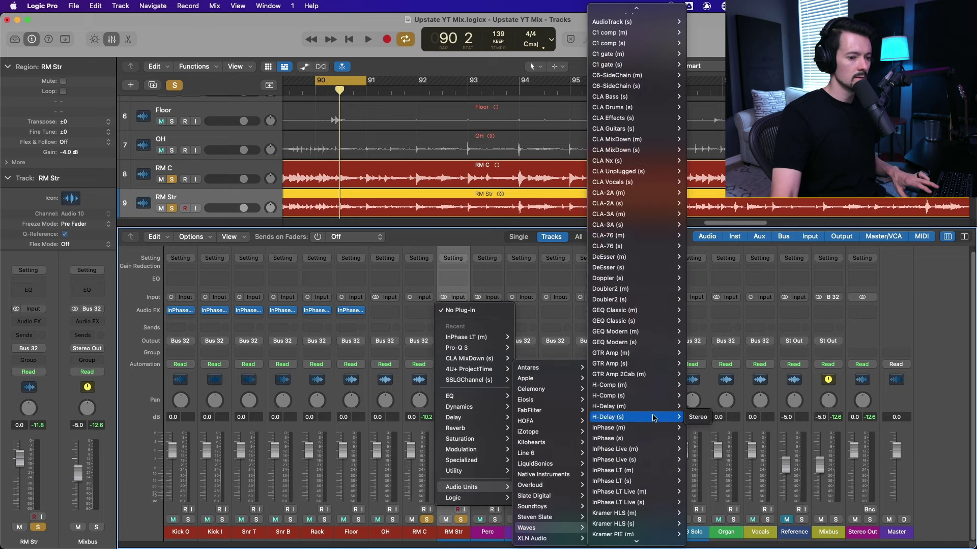
mouse_move(656, 418)
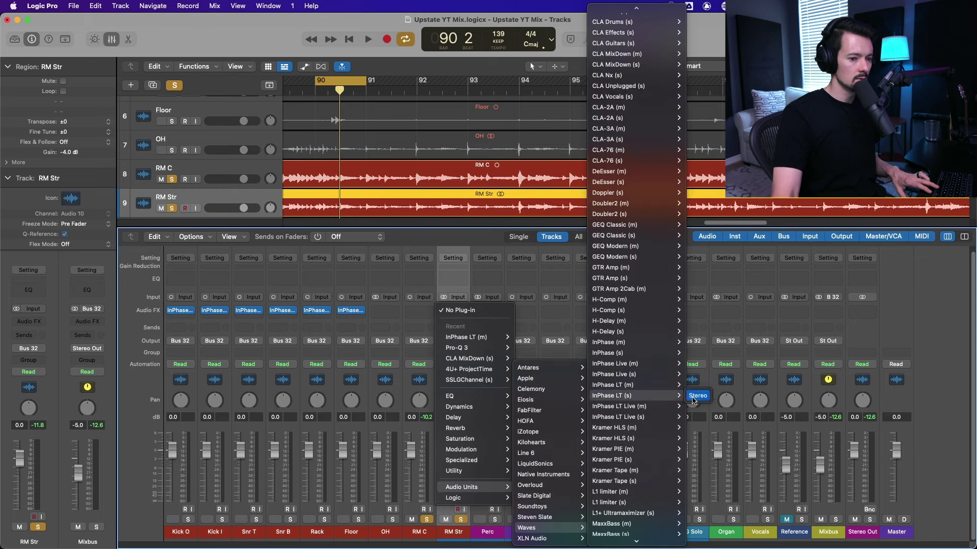
left_click(692, 400)
Loop playback from bar 85 to 91 and compare RM Str with phase inversion on and off at a 0.65 ms InPhase LT delay.
key("space")
left_click_drag(347, 84, 332, 84)
left_click(452, 310)
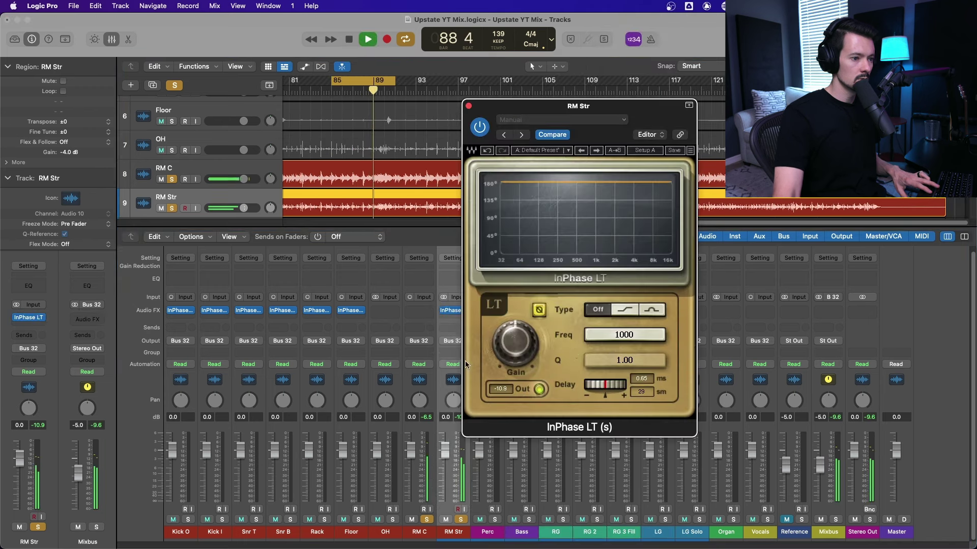
left_click(539, 310)
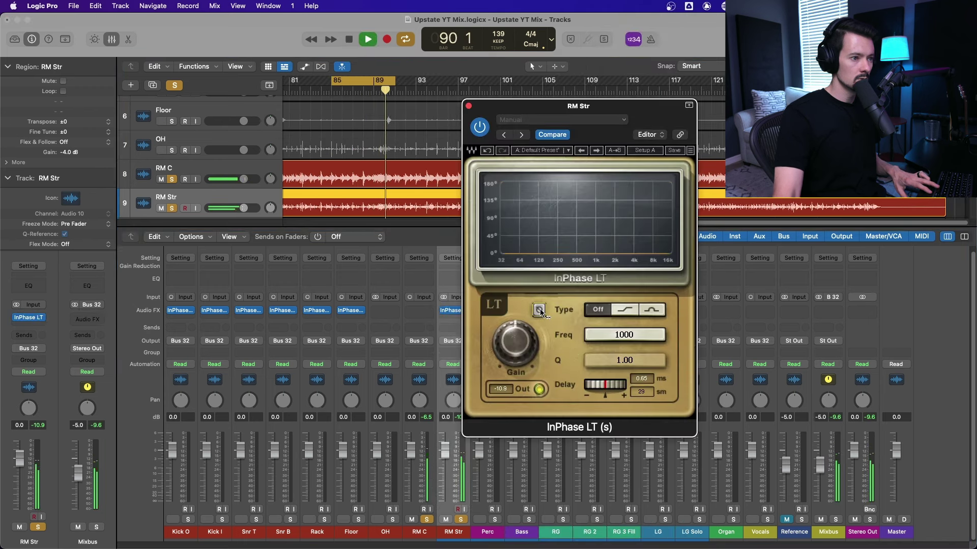
left_click(539, 310)
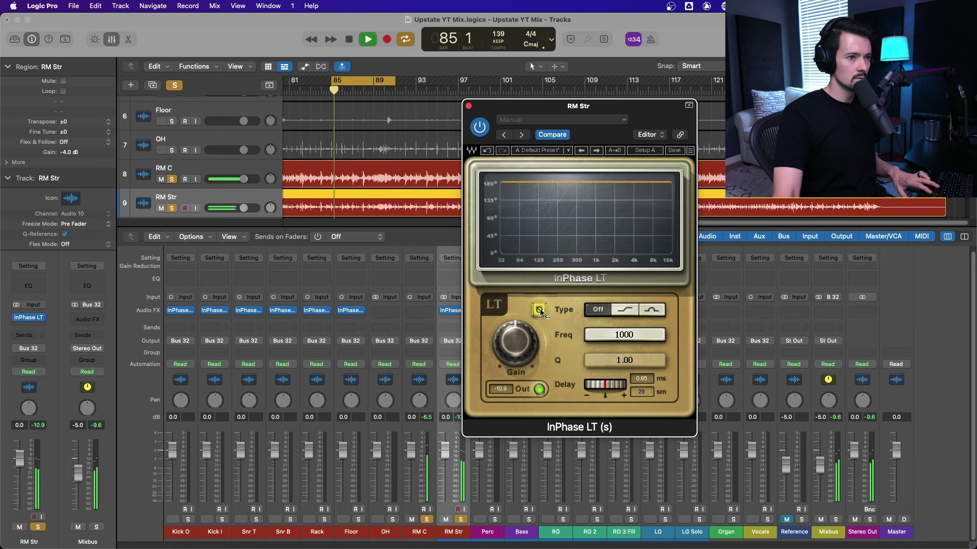
left_click(539, 309)
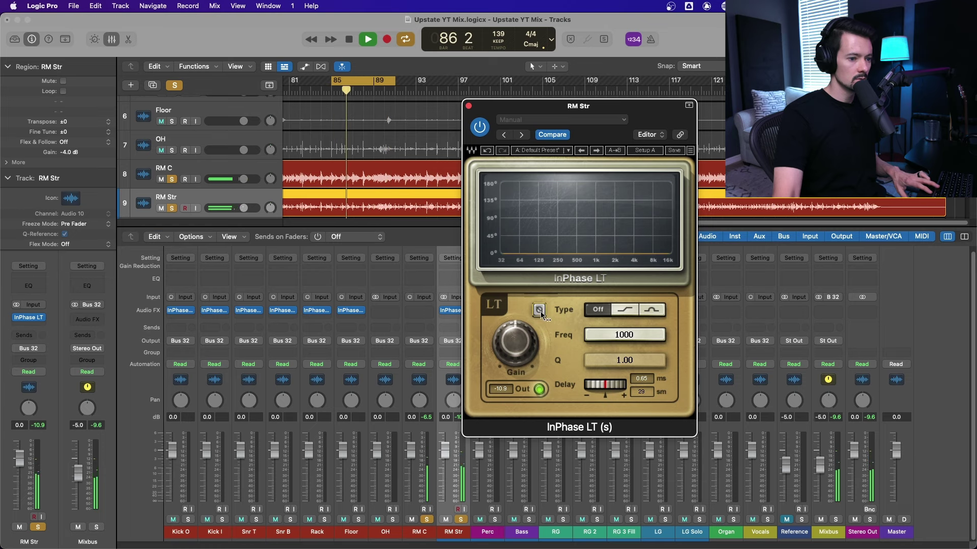
Try a 0.41 ms delay on RM Str, compare both polarities with inversion left off, and close InPhase LT.
mouse_move(604, 385)
left_mouse_down()
mouse_move(613, 385)
mouse_move(605, 385)
left_mouse_up()
left_click(540, 310)
left_click(540, 310)
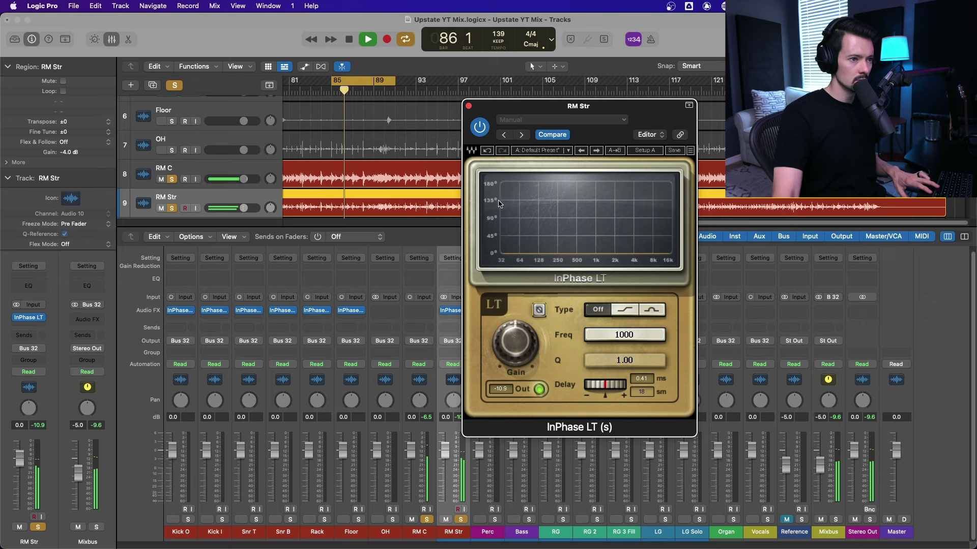
left_click(468, 106)
key("space")
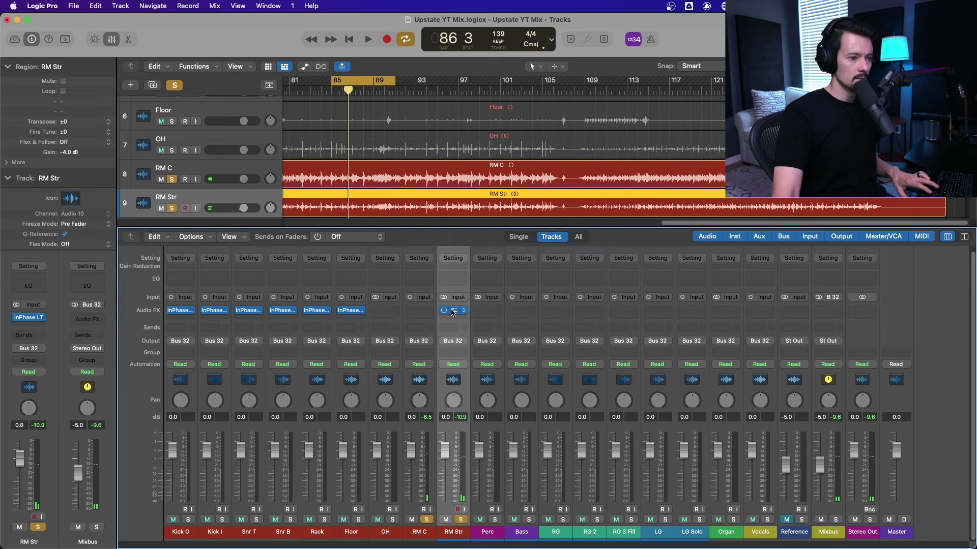
Set RM Str's InPhase LT delay to 0.49 ms with phase inversion on, stop playback and close the plug-in.
left_click(453, 310)
key("space")
left_click(540, 310)
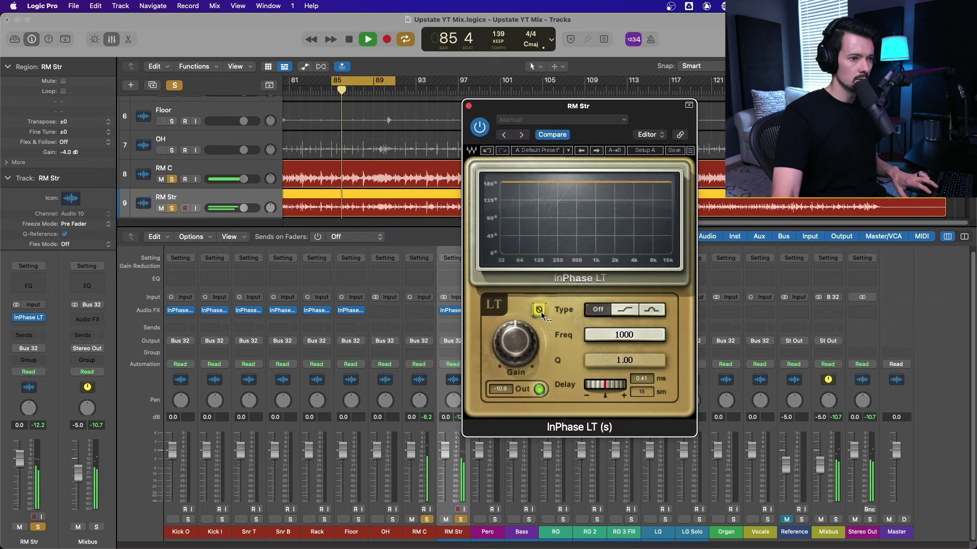
left_click_drag(604, 385, 605, 385)
key("space")
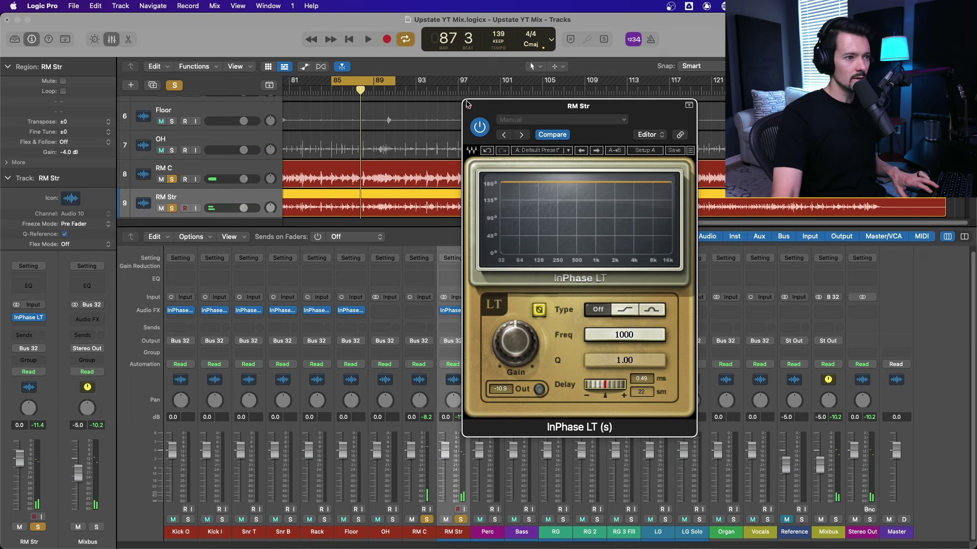
left_click(467, 106)
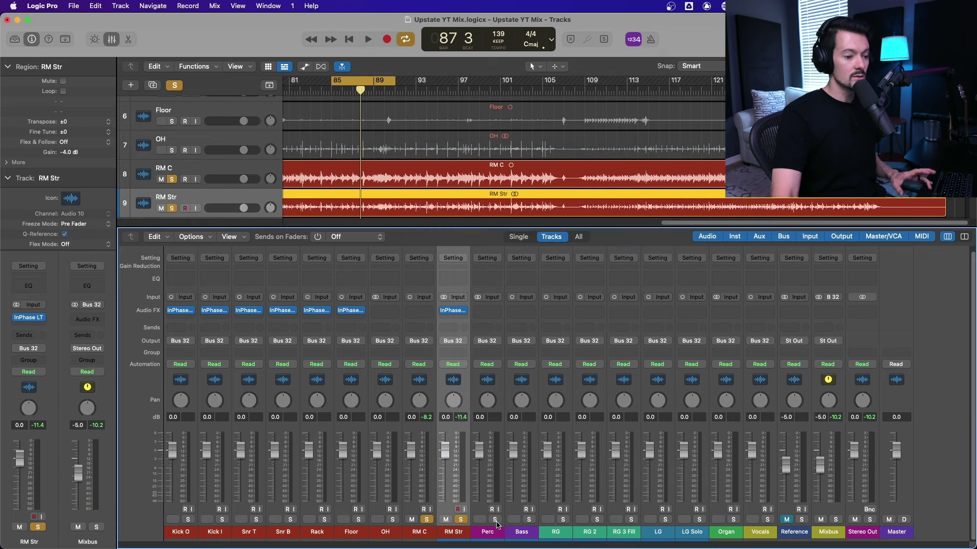
Play the loop with only Perc soloed, and add the RM Str, RM C and OH solos during playback.
left_click(494, 519)
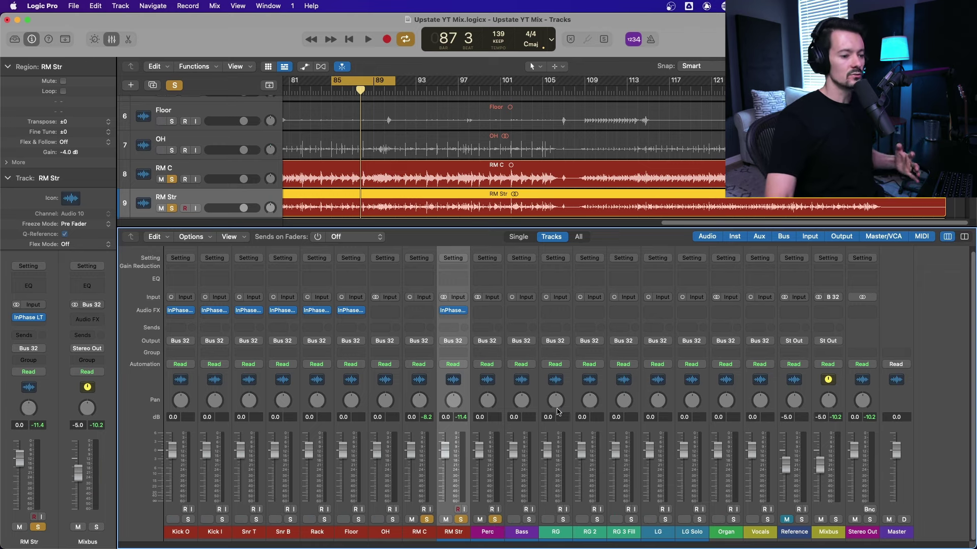
key("space")
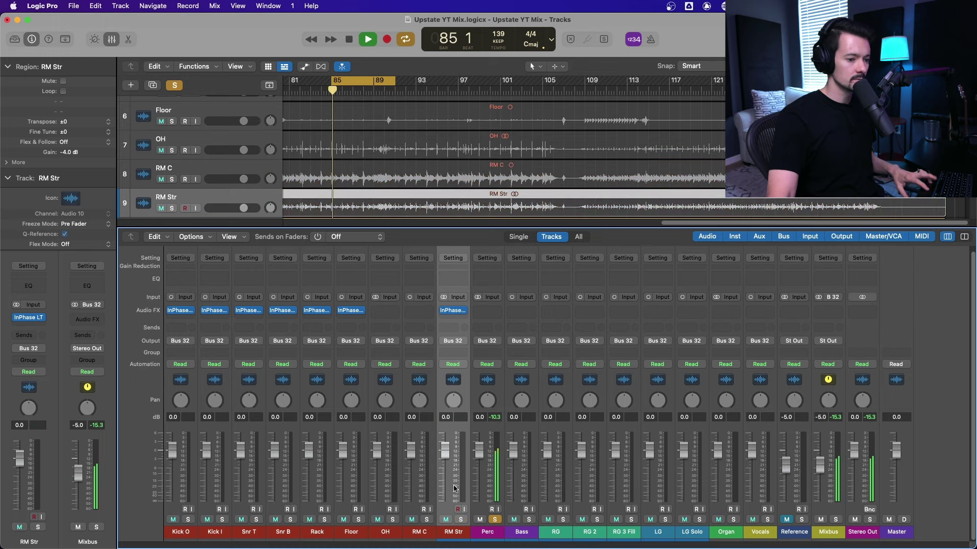
left_click(461, 520)
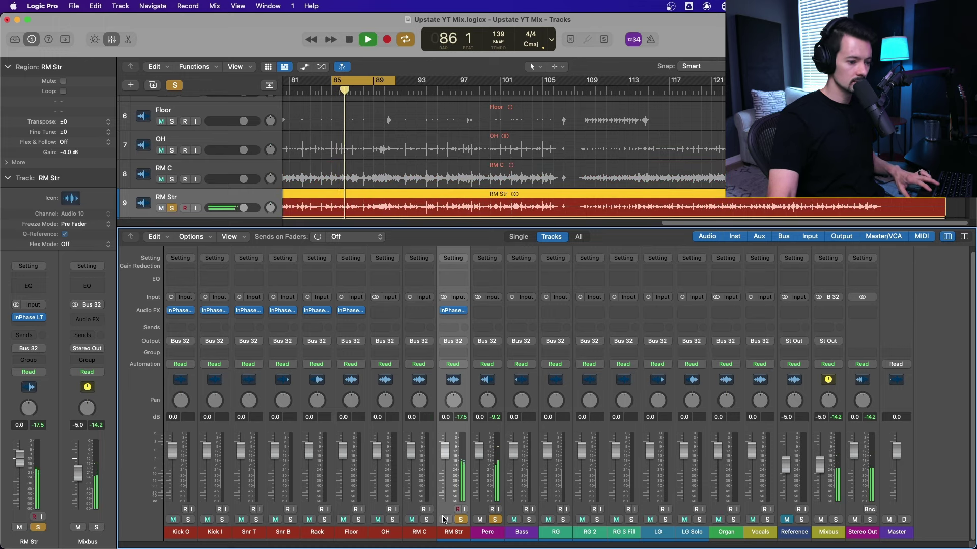
left_click(427, 519)
left_click(393, 519)
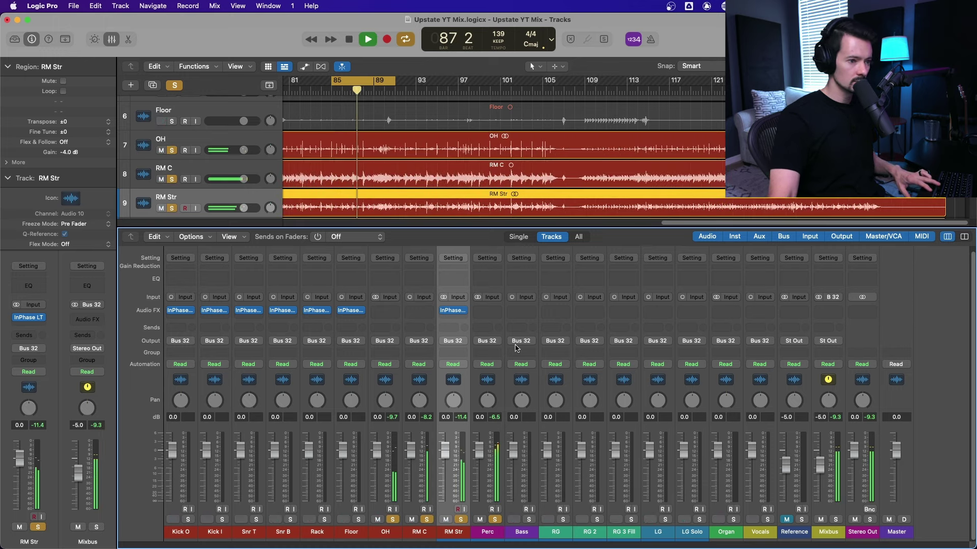
Insert the stereo InPhase LT on Perc and compare phase inversion on and off against the overhead and room mics.
left_click(487, 310)
left_click(560, 339)
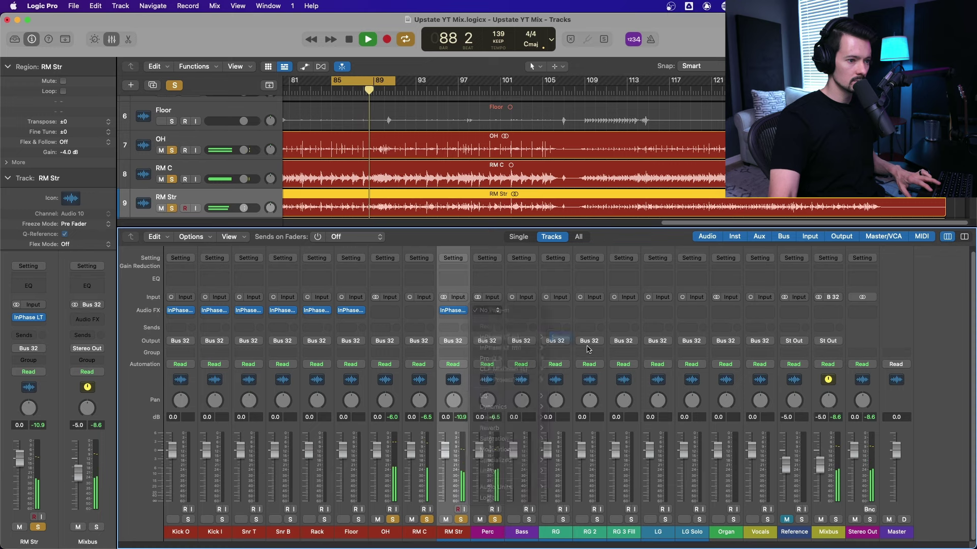
left_click_drag(477, 142, 669, 135)
left_click(573, 342)
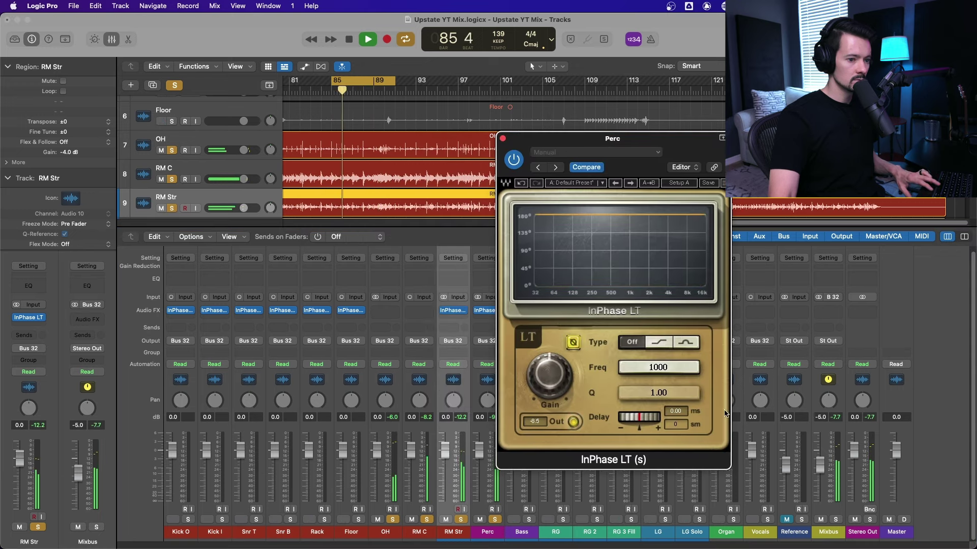
left_click(571, 343)
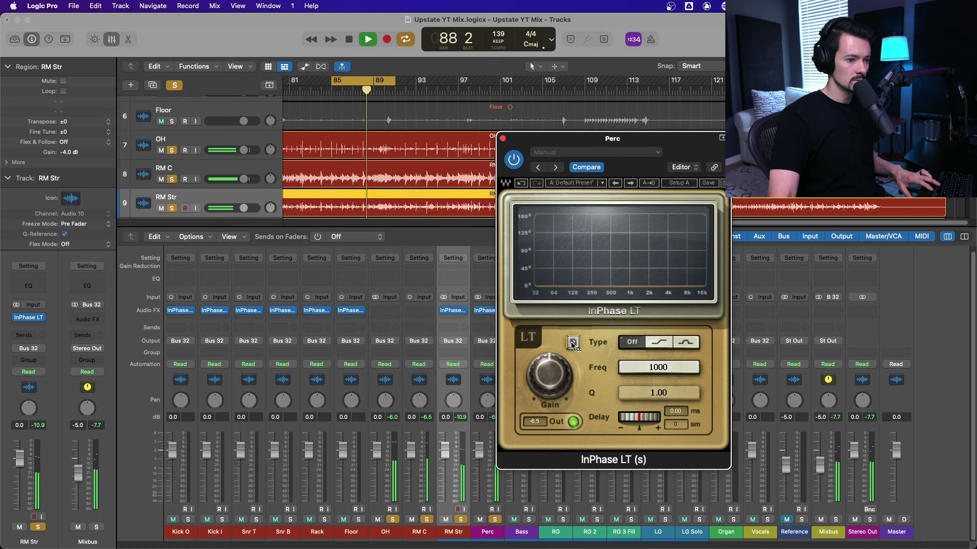
Solo Kick O through Floor as well and compare Perc's polarity against the full drum kit.
left_click_drag(188, 520, 358, 519)
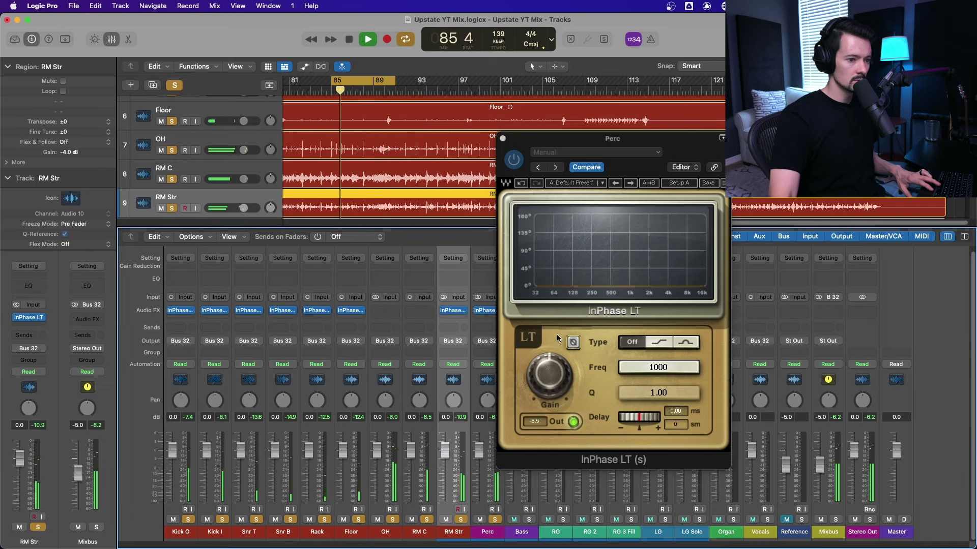
left_click(573, 341)
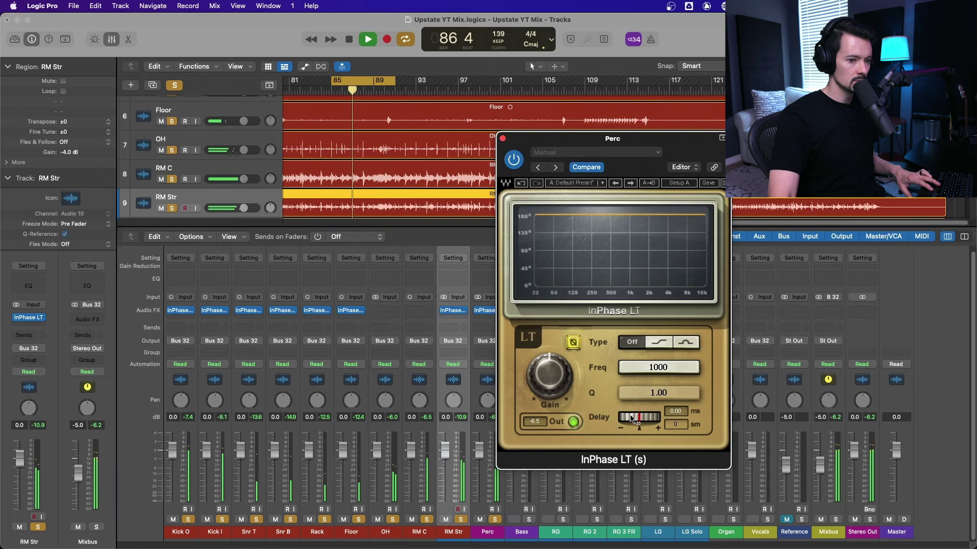
left_click(576, 344)
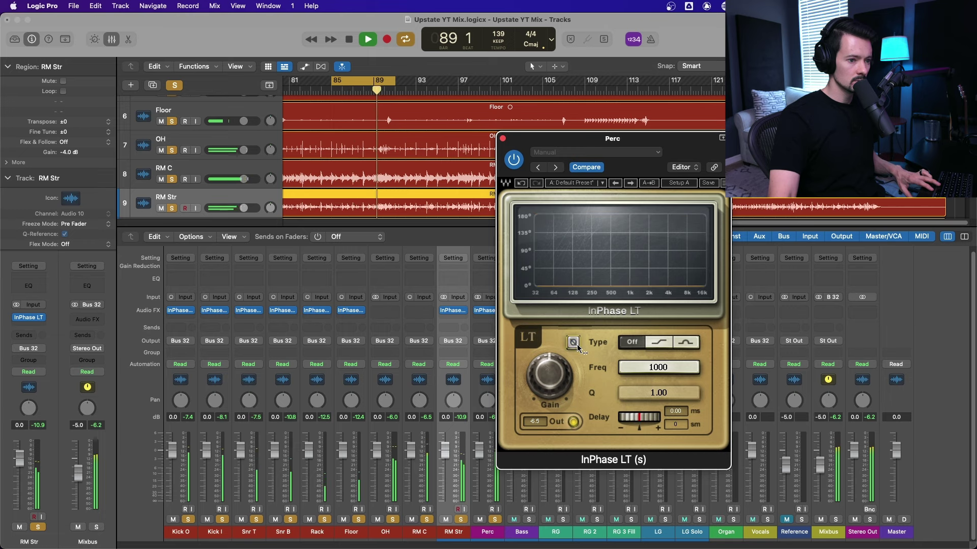
left_click(577, 344)
Try InPhase LT delays of 1.13 ms and 5.90 ms on Perc, comparing both polarities at each setting.
left_click_drag(639, 417, 652, 417)
left_click(572, 343)
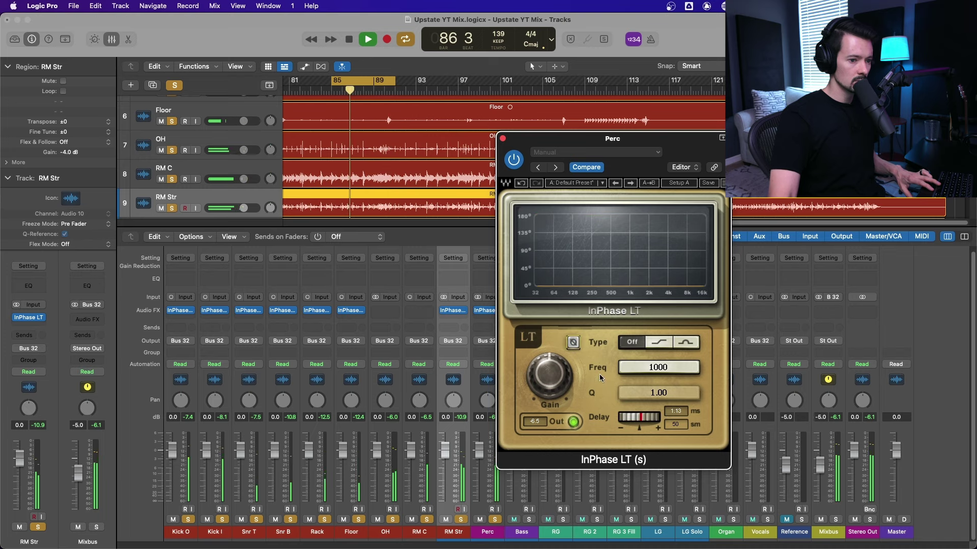
left_click(573, 343)
left_click_drag(640, 417, 686, 417)
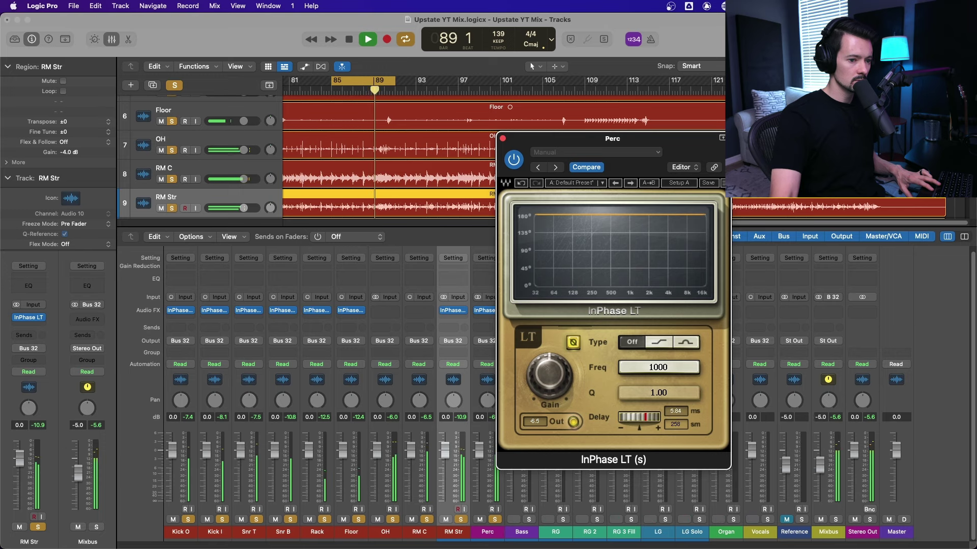
left_click(577, 345)
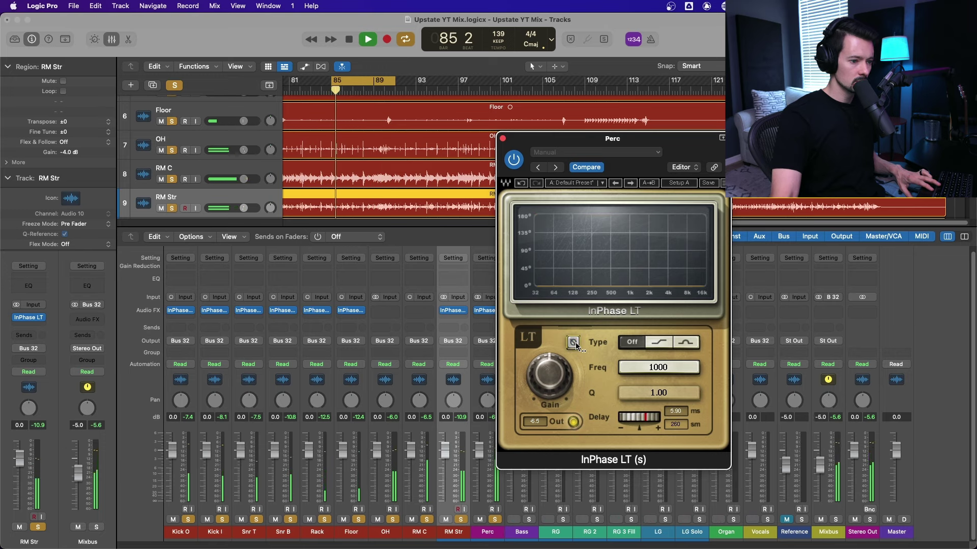
left_click(574, 343)
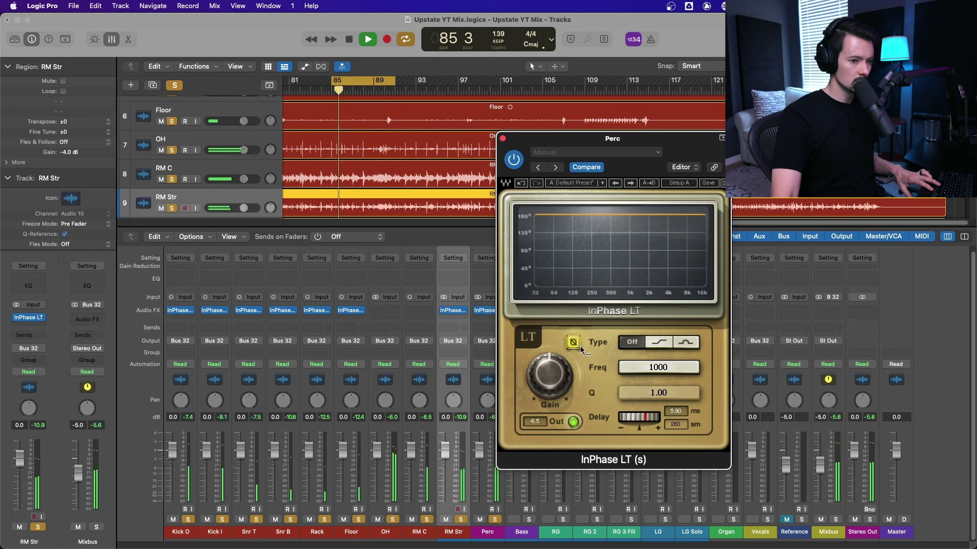
Reset Perc's InPhase LT delay to 0.00 ms, keep phase inversion on after comparing both polarities, and stop playback.
left_click(644, 422, "alt")
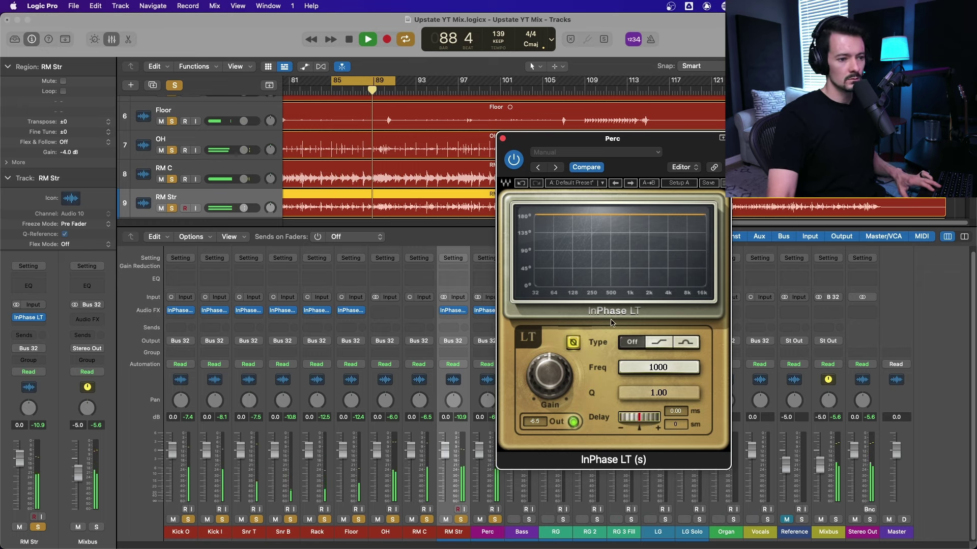
left_click(575, 343)
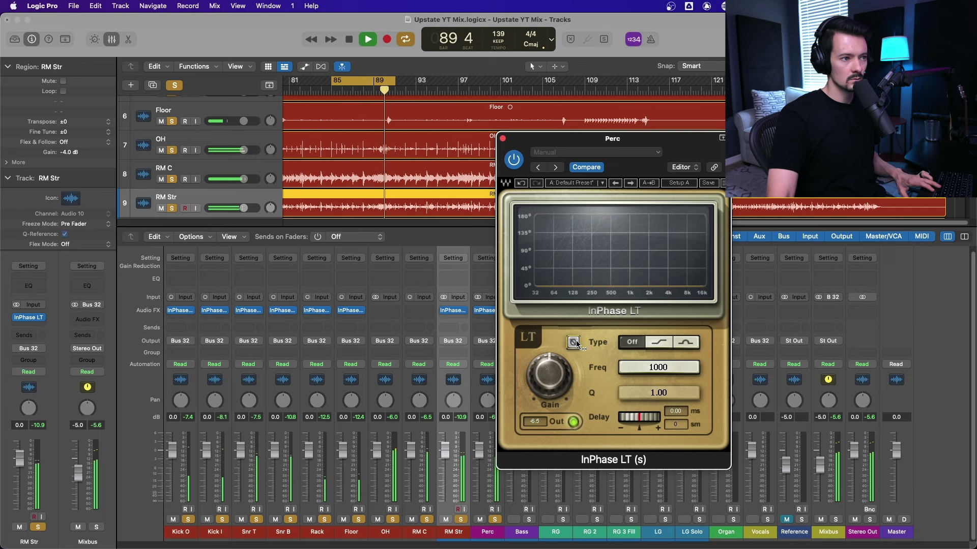
left_click(574, 343)
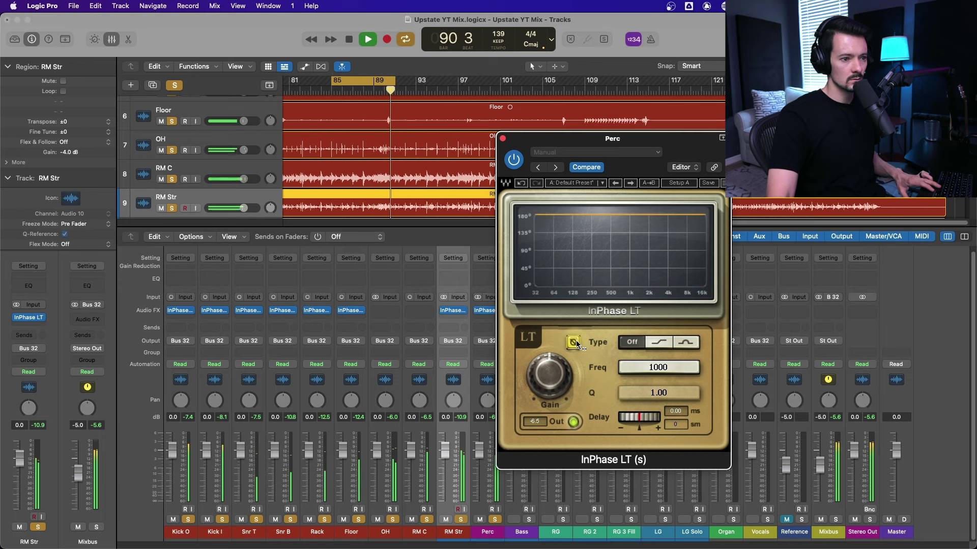
left_click(379, 91)
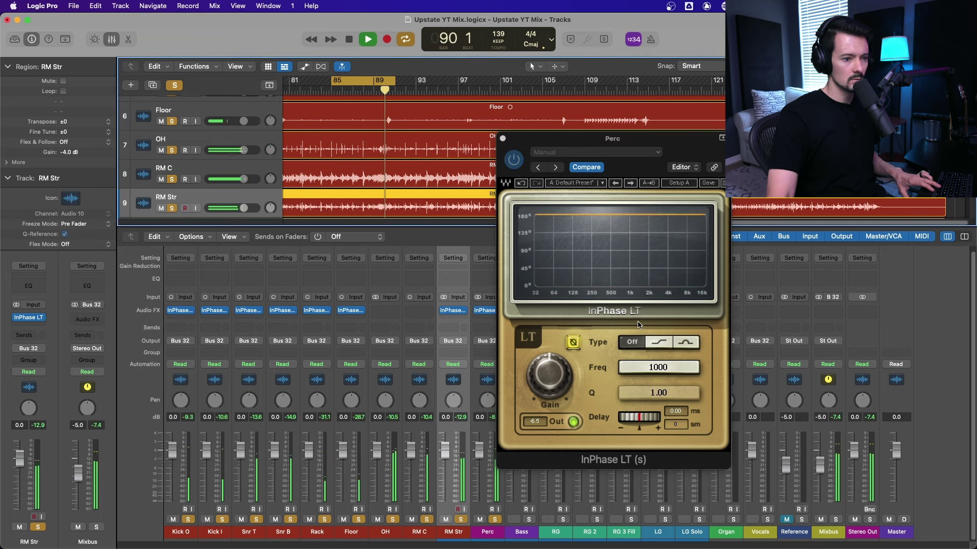
key("space")
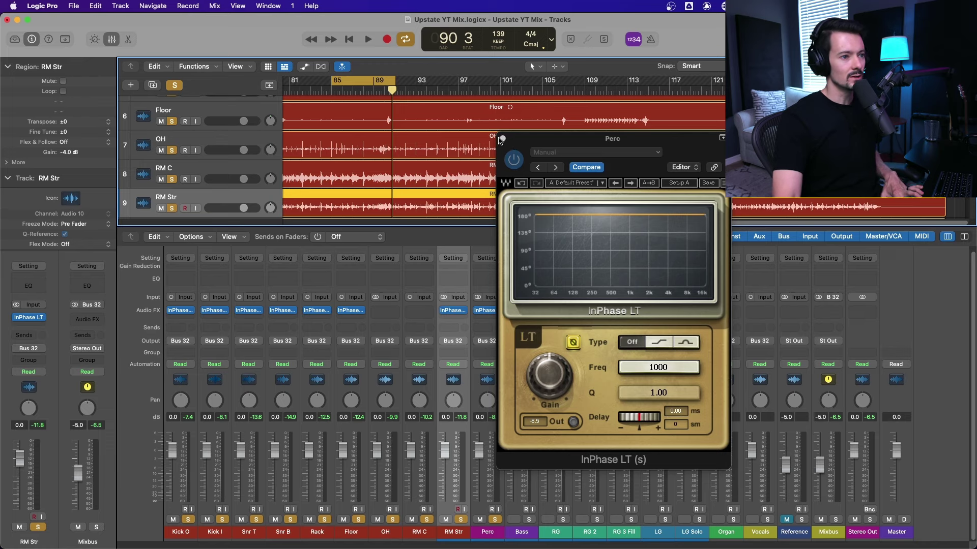
Close Perc's InPhase LT, clear all track solos, and turn off cycle playback.
left_click(502, 138)
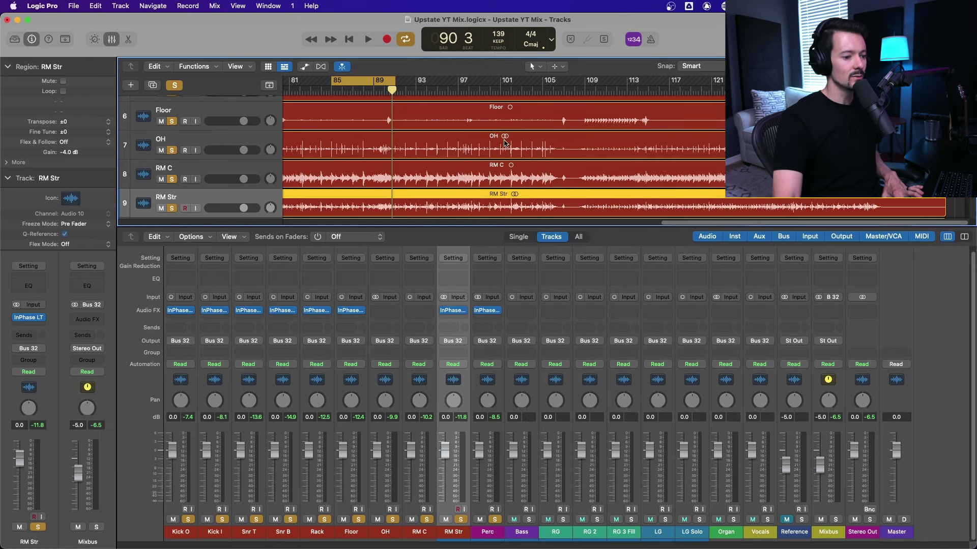
left_click(495, 519, "alt")
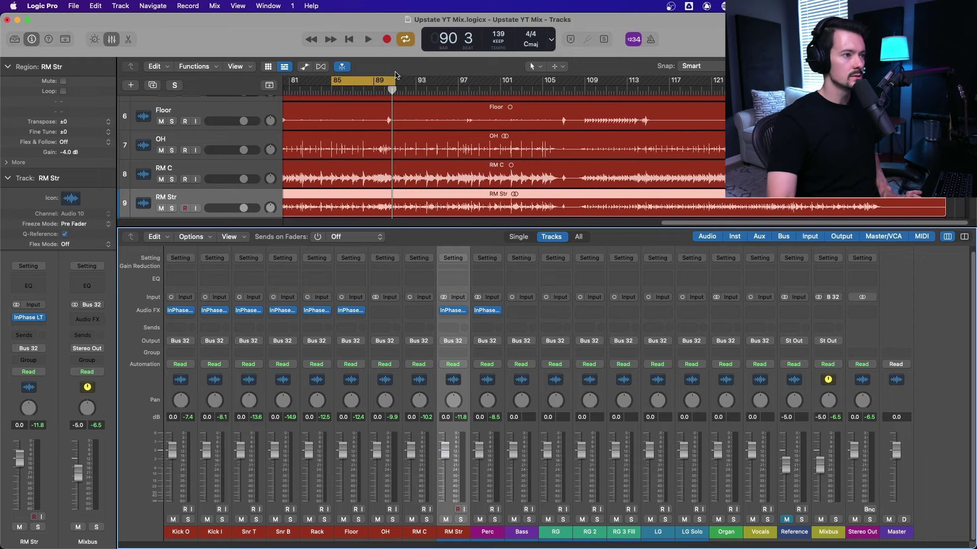
left_click(113, 39)
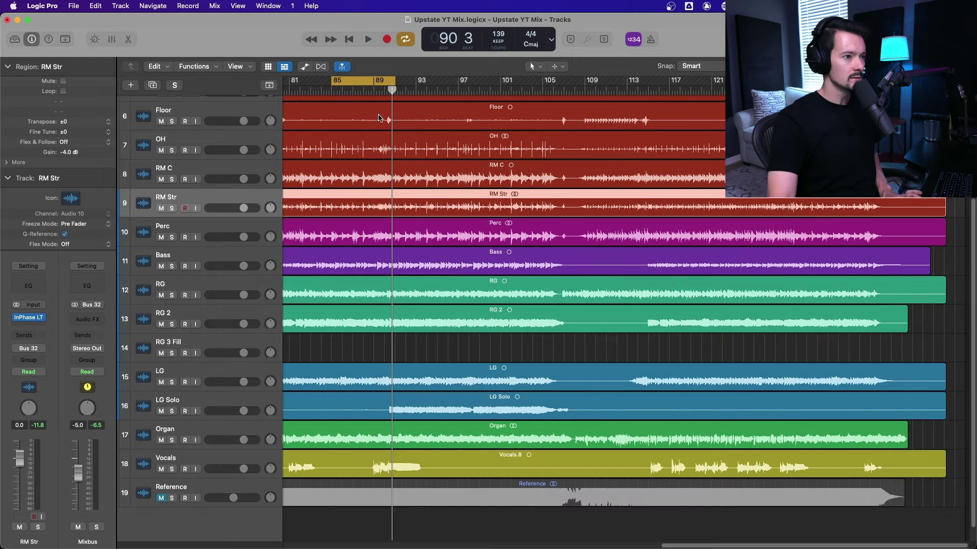
key("c")
scroll(526, 199, "up", 5)
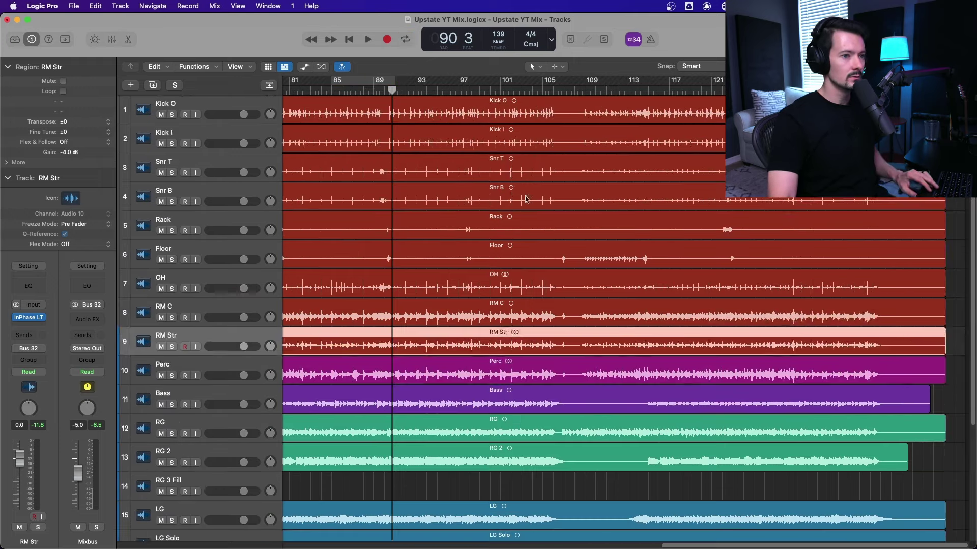
Audition the arrangement from bars 109 and 118, and set an active cycle range starting at bar 115.
left_click(452, 90)
left_click(604, 90)
left_click(585, 90)
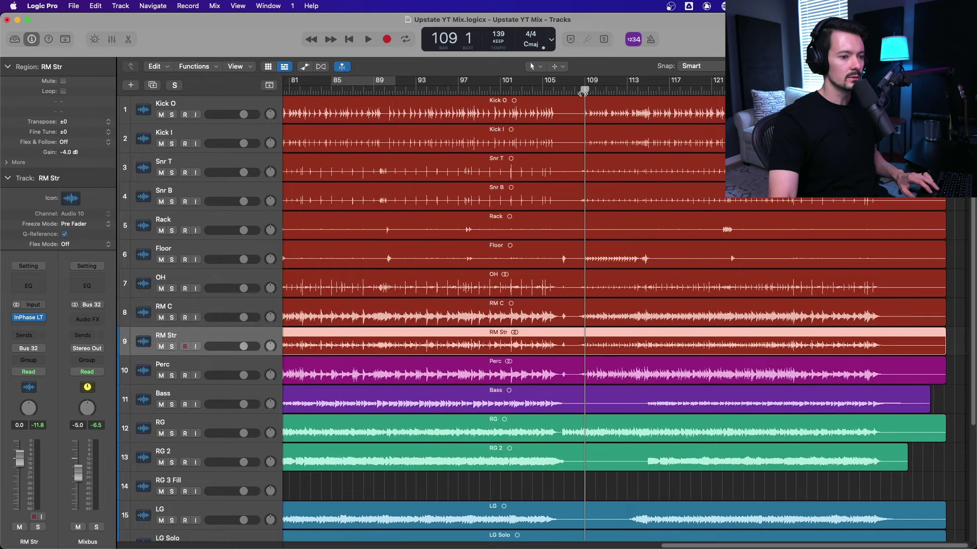
key("space")
left_click(686, 90)
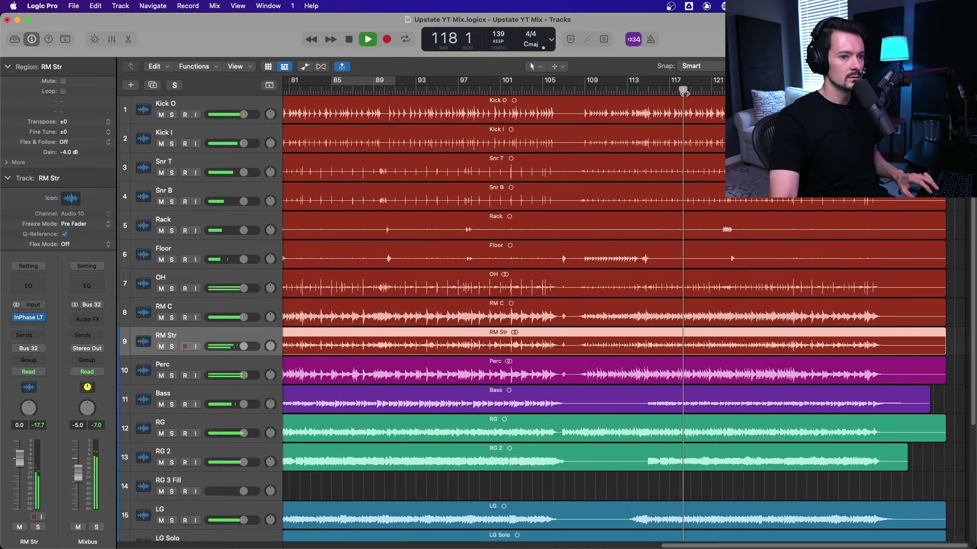
scroll(703, 110, "down", 5)
scroll(677, 102, "up", 5)
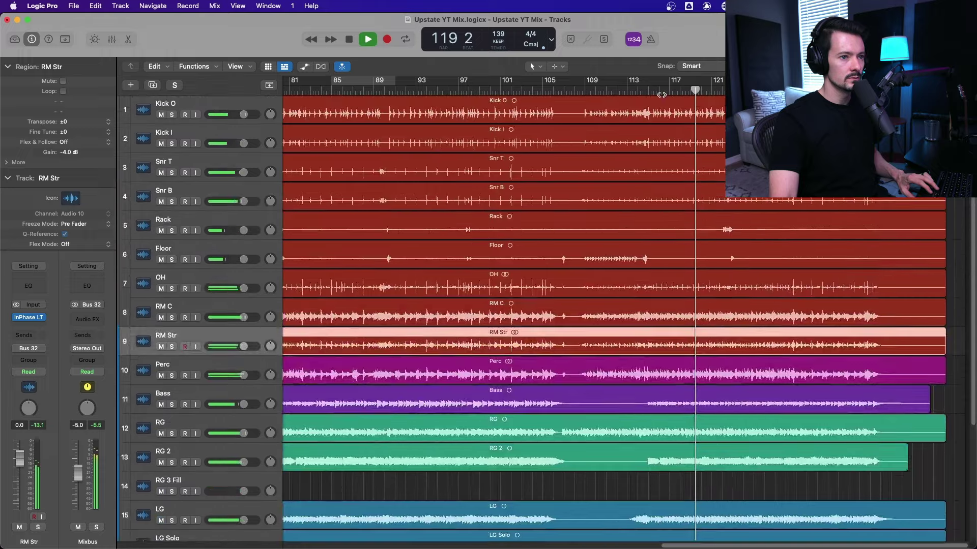
key("space")
left_click_drag(648, 83, 722, 82)
scroll(668, 218, "down", 5)
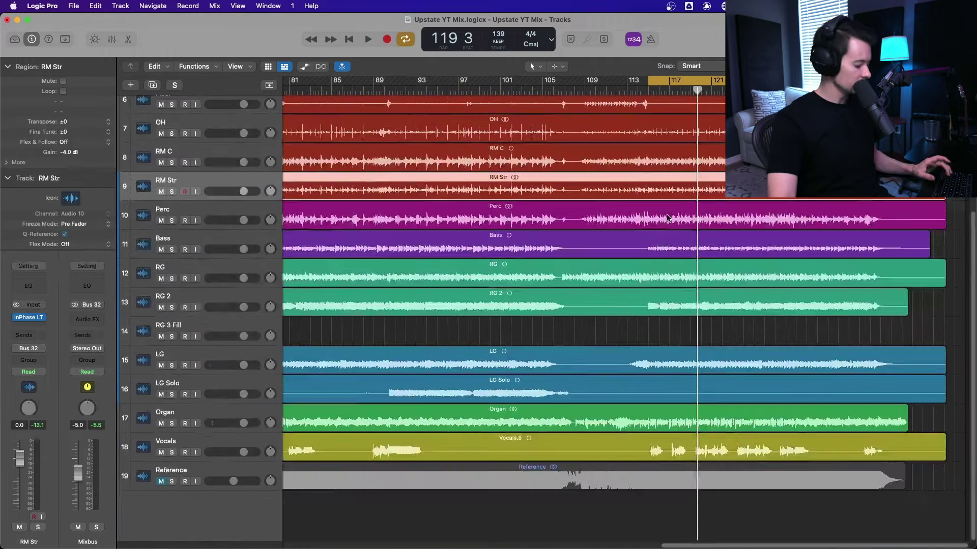
Show the mixer and reset the Mixbus fader to 0.0 dB.
key("x")
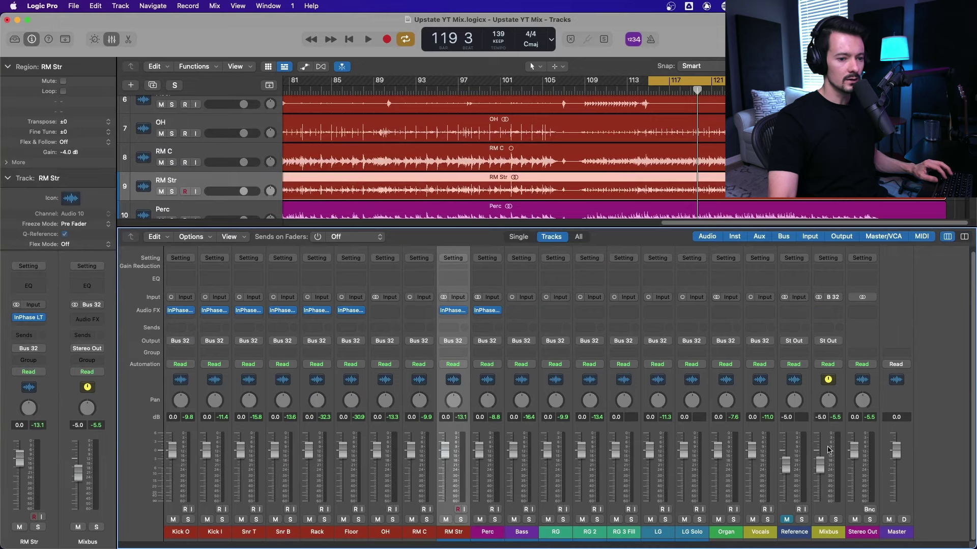
left_click(180, 381)
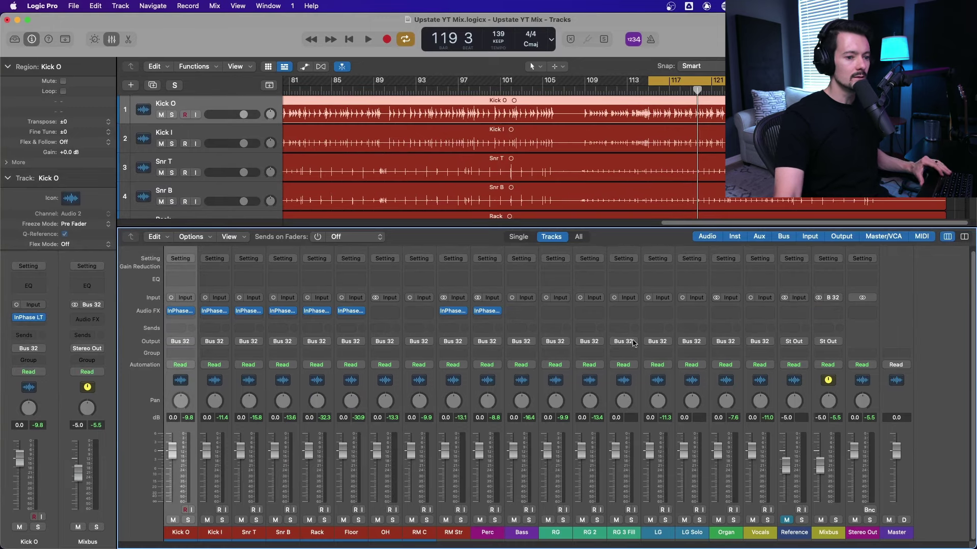
left_click(772, 382, "shift")
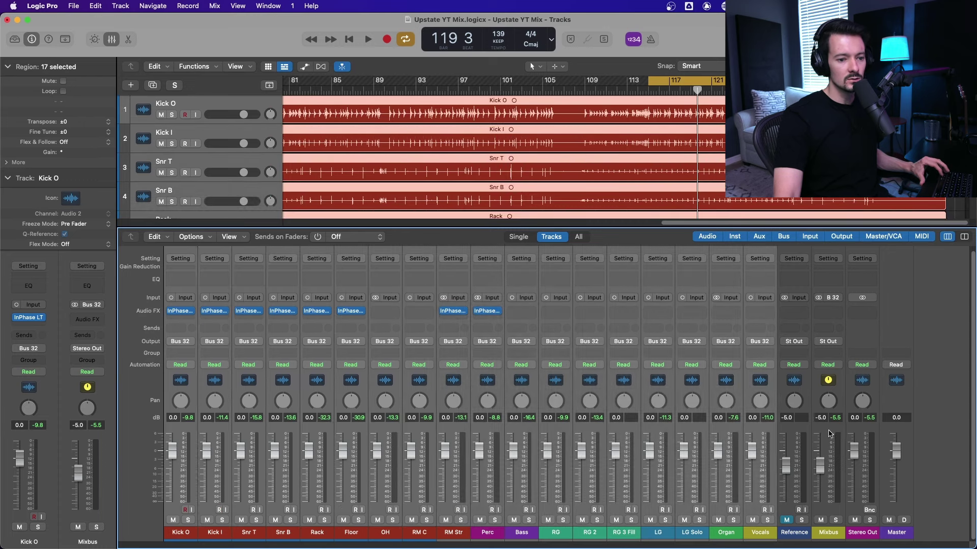
left_click(836, 385)
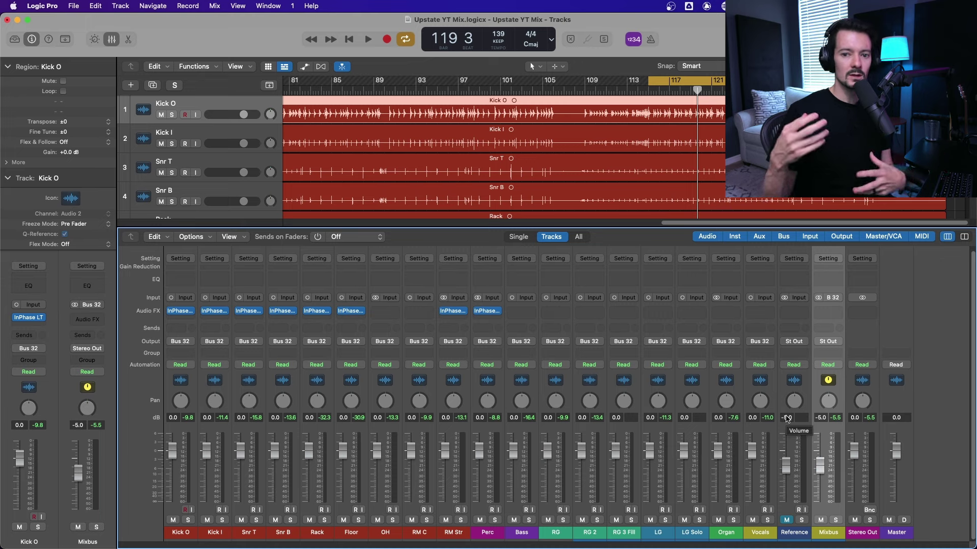
left_click(820, 464, "alt")
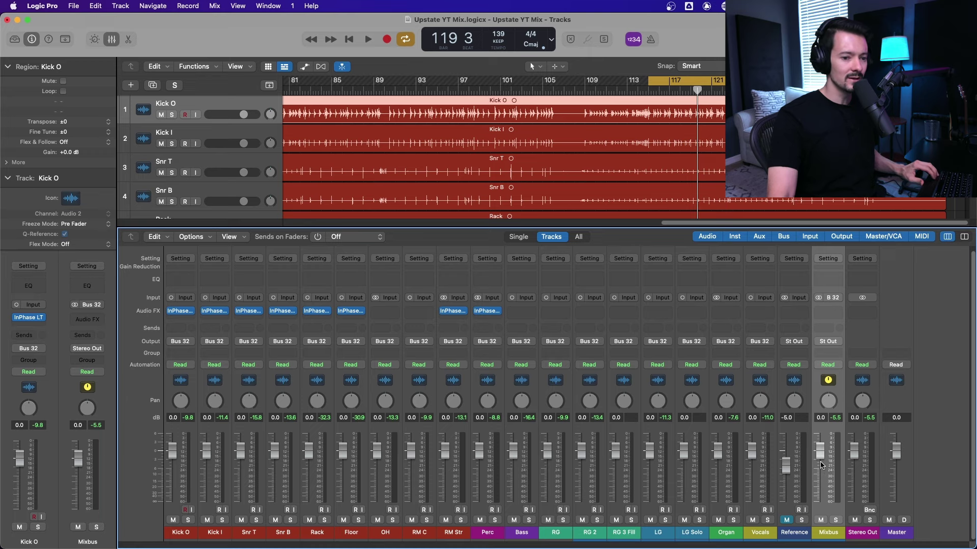
Pull the faders of all tracks from Kick O through Vocals down to -∞ and clear the peak readings.
left_click(728, 377)
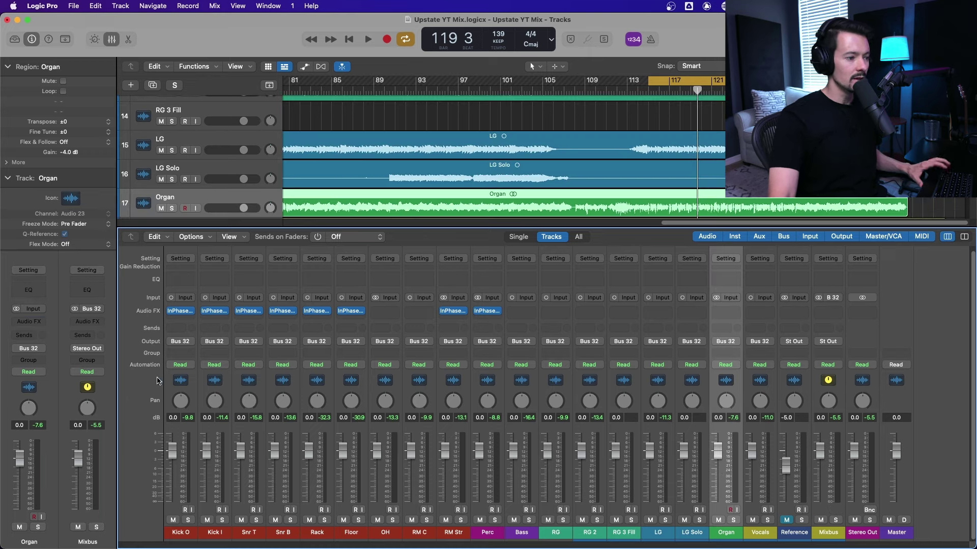
left_click(175, 379, "shift")
left_click_drag(202, 449, 203, 503)
left_click(447, 373)
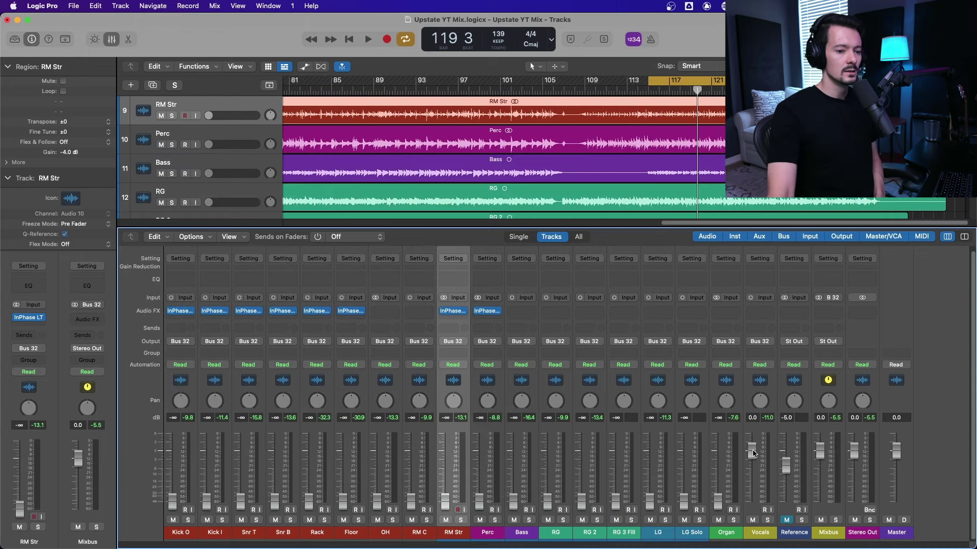
left_click_drag(753, 454, 753, 504)
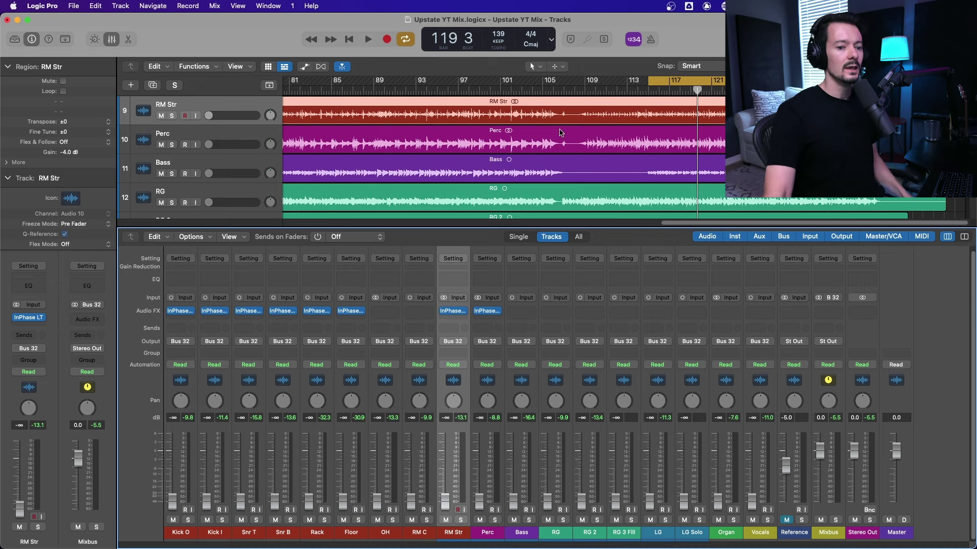
left_click(871, 418)
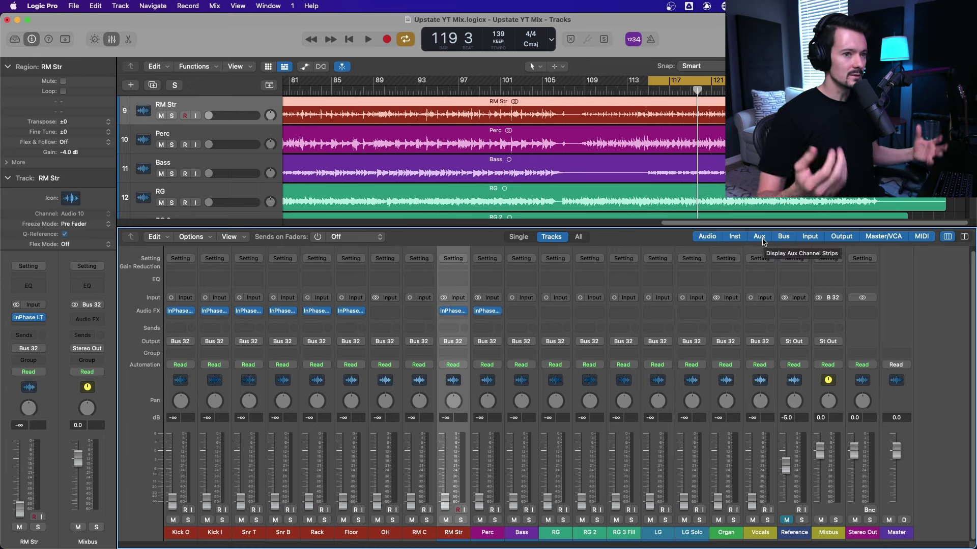
During playback, set Kick O to -2.0, Kick I to -4.1, Snr T to 0.0 and Snr B to -4.6 dB, checking Kick I's InPhase LT.
key("space")
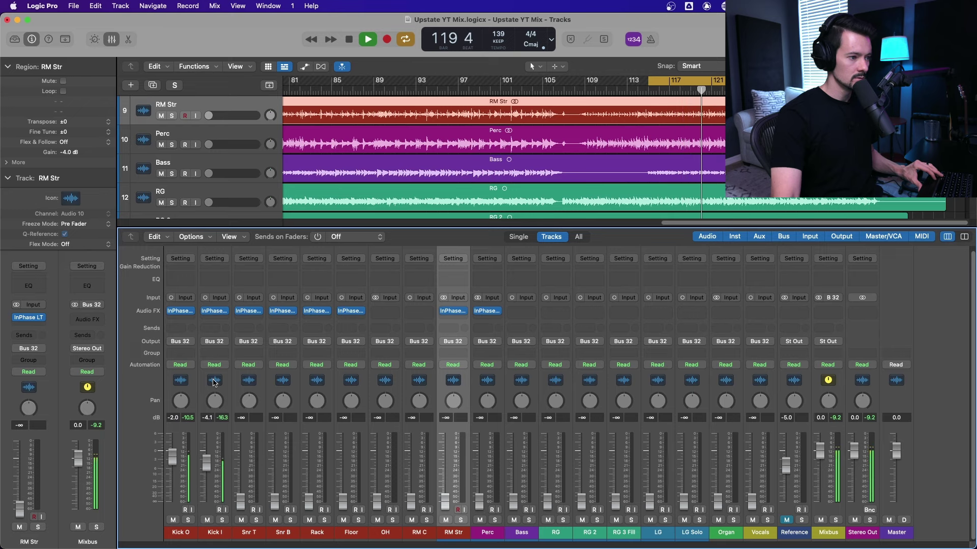
left_click(214, 311)
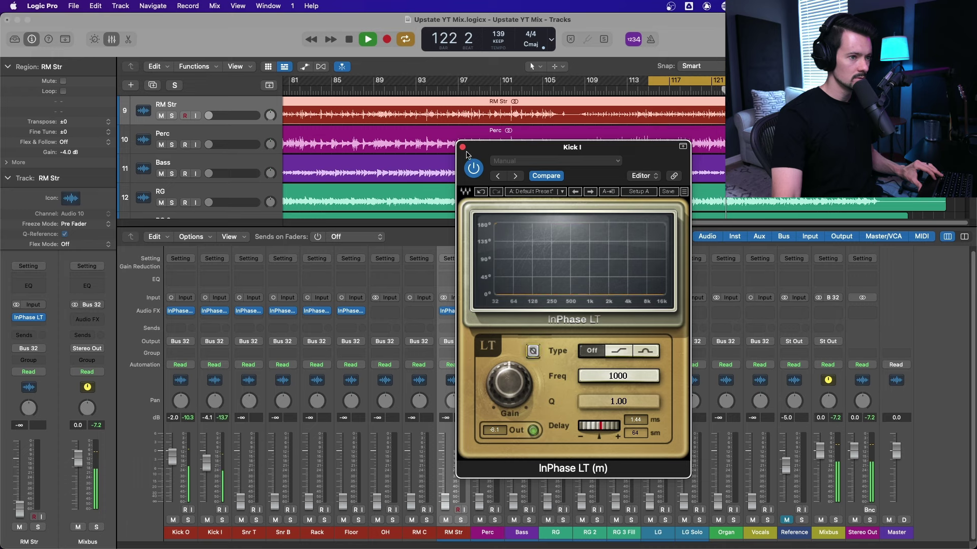
key("super+w")
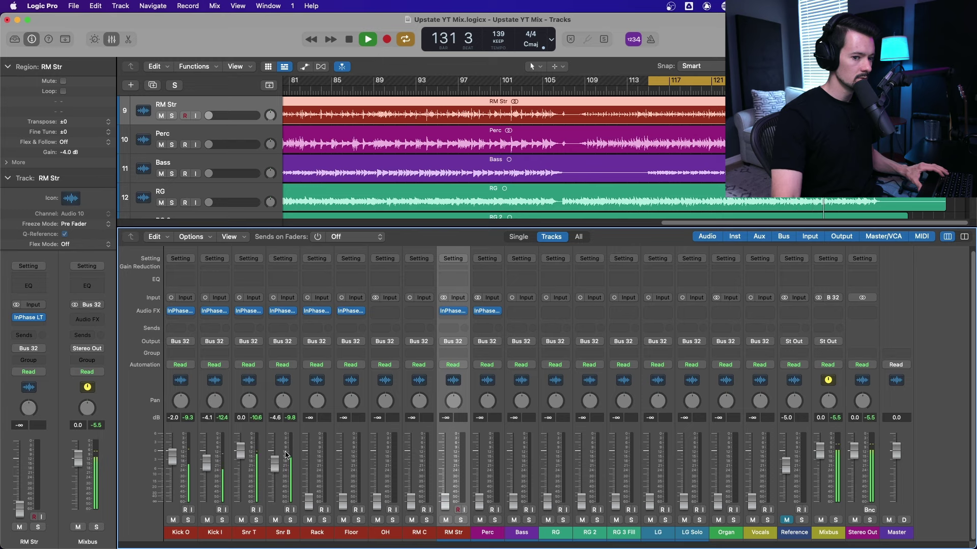
Raise OH to -5.0 dB, RM C to -16.4 dB, RM Str to -11.4 dB and Perc to -7.0 dB.
scroll(504, 158, "down", 2)
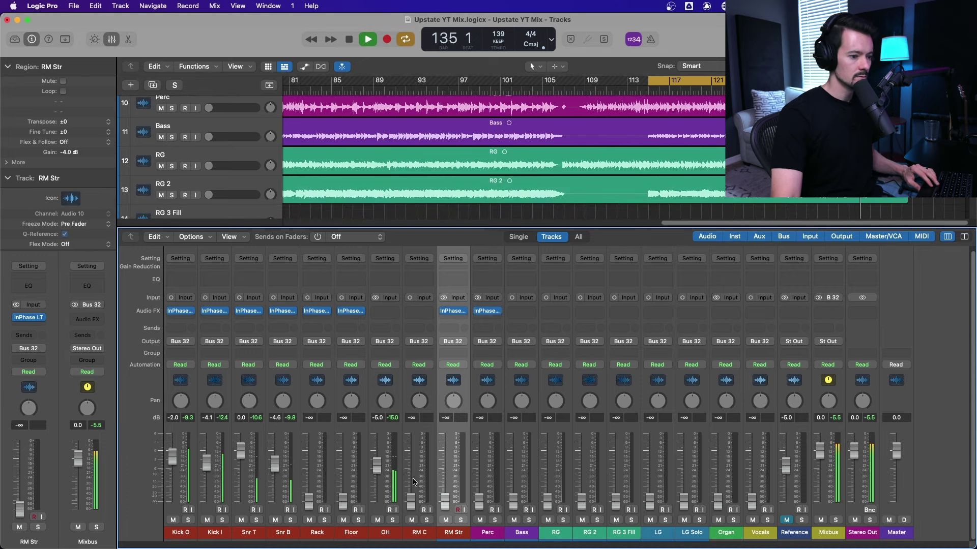
left_click_drag(412, 501, 411, 479)
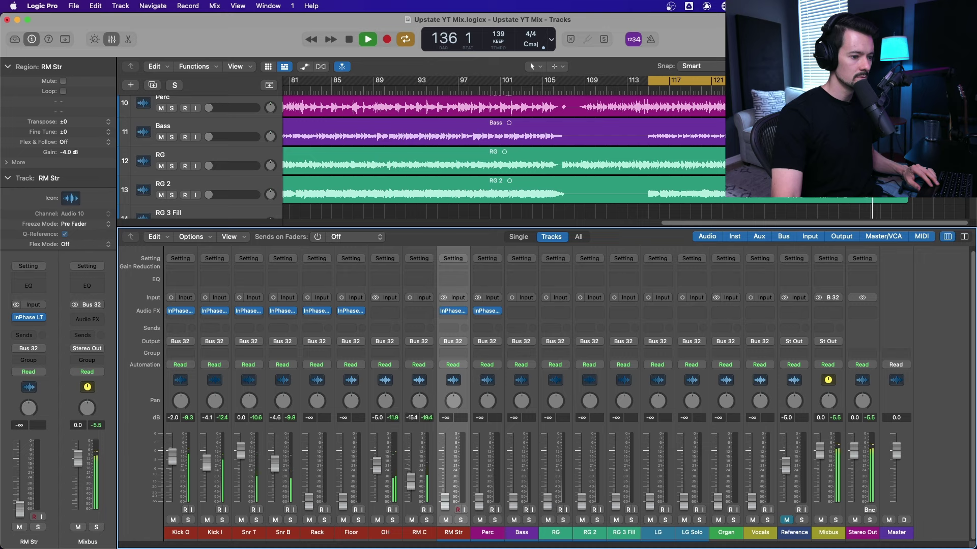
left_click_drag(446, 502, 445, 476)
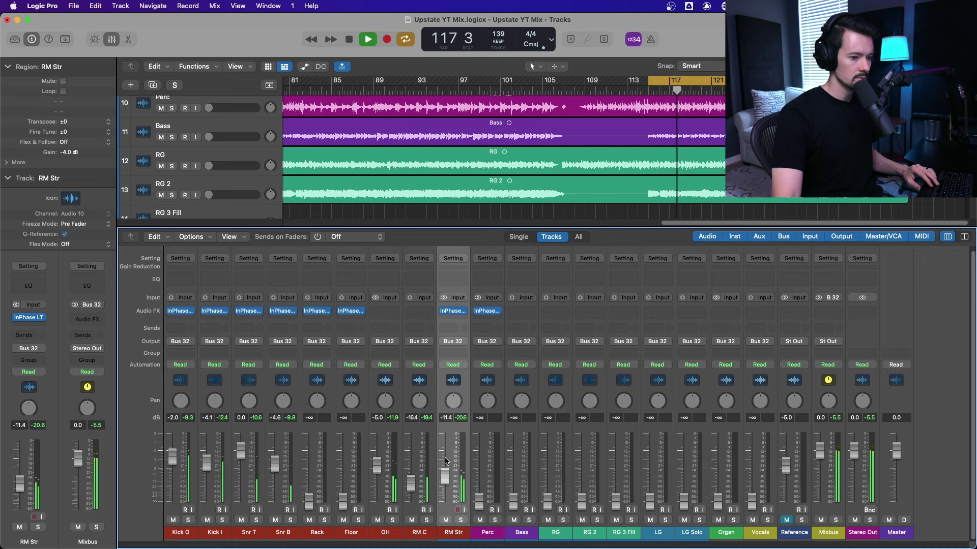
left_click_drag(479, 502, 479, 469)
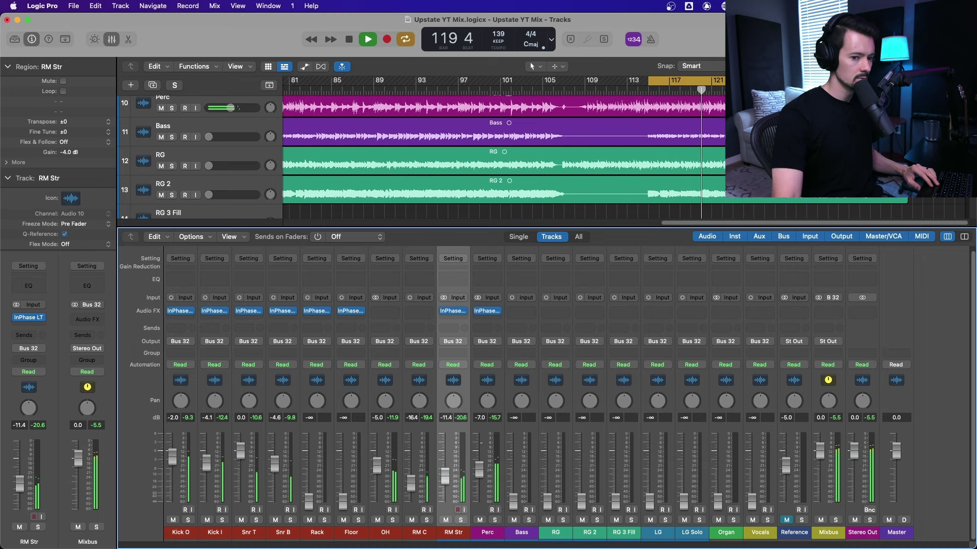
Lower the two room mics together, bringing RM C to -17.6 dB and RM Str to -12.6 dB.
key("Up")
key("Up")
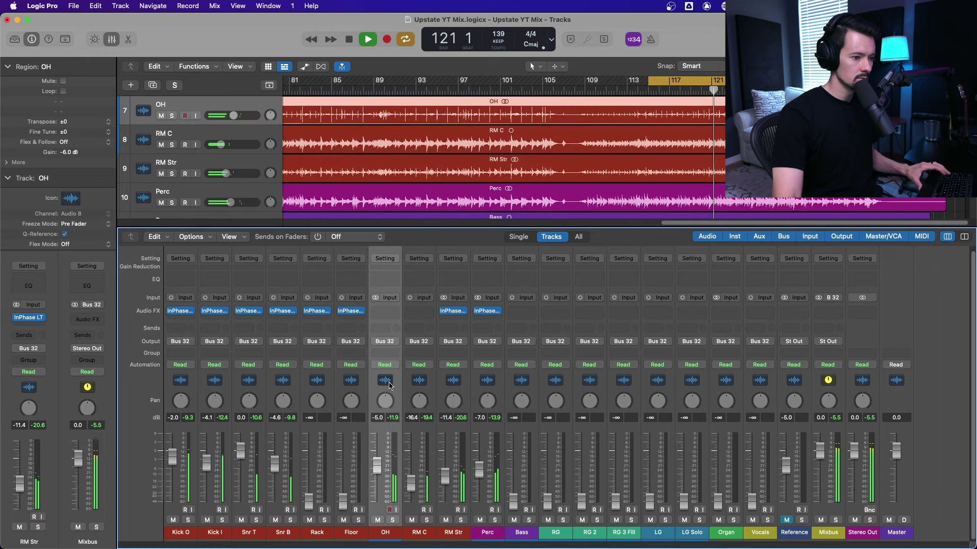
key("Down")
key("shift+Down")
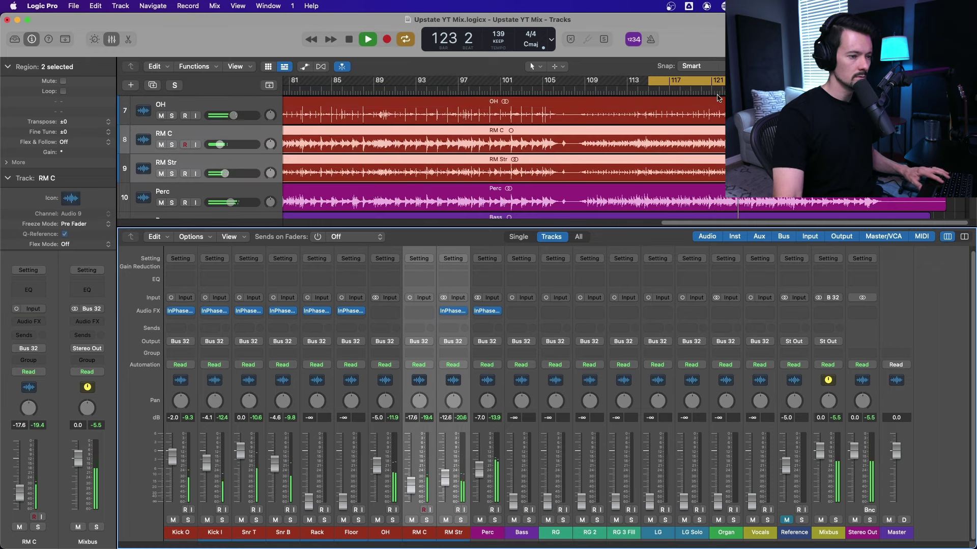
Raise the Rack and Floor tom faders together to -7.6 dB.
left_click(319, 384)
left_click(351, 386, "shift")
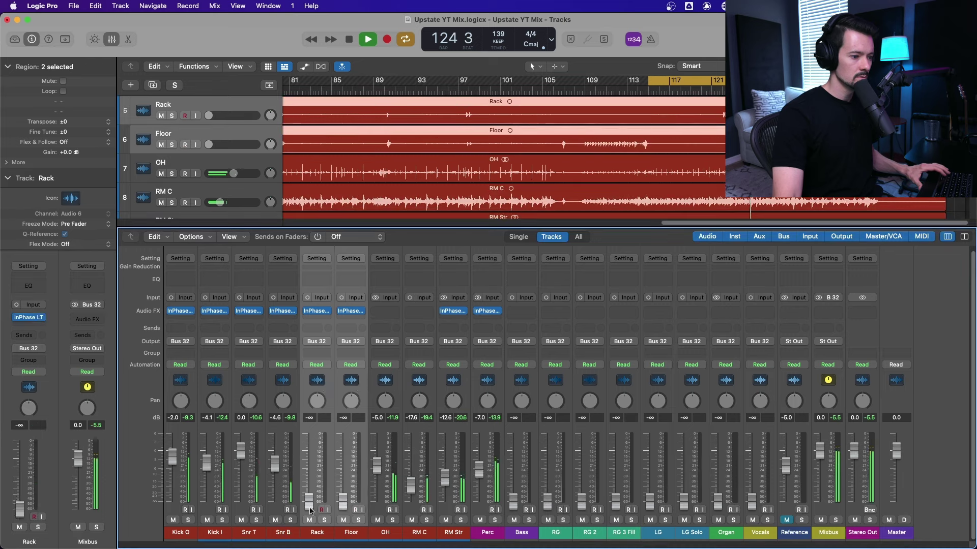
left_click_drag(342, 501, 312, 459)
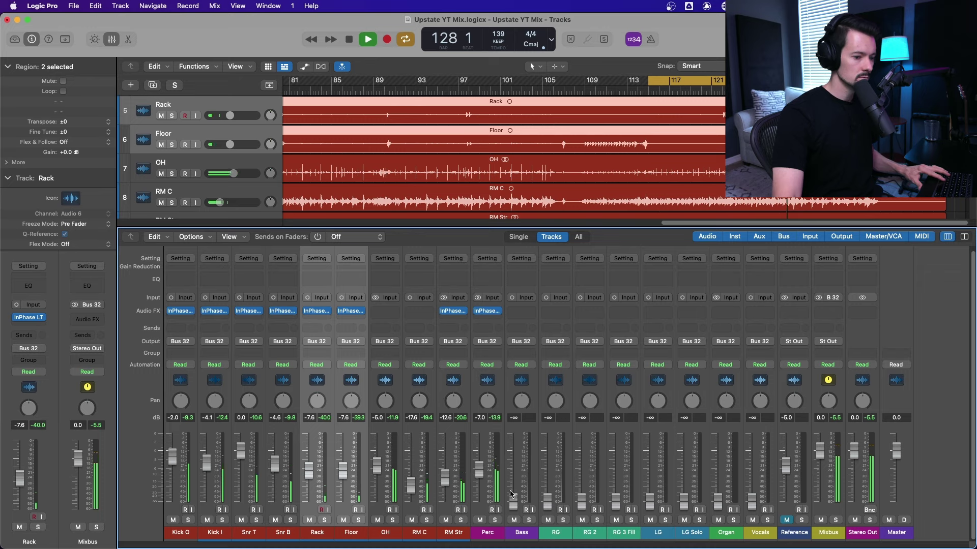
Bring in Bass at -6.0 dB, RG at -9.8 dB and RG 2 at -13.0 dB.
left_click_drag(511, 493, 513, 478)
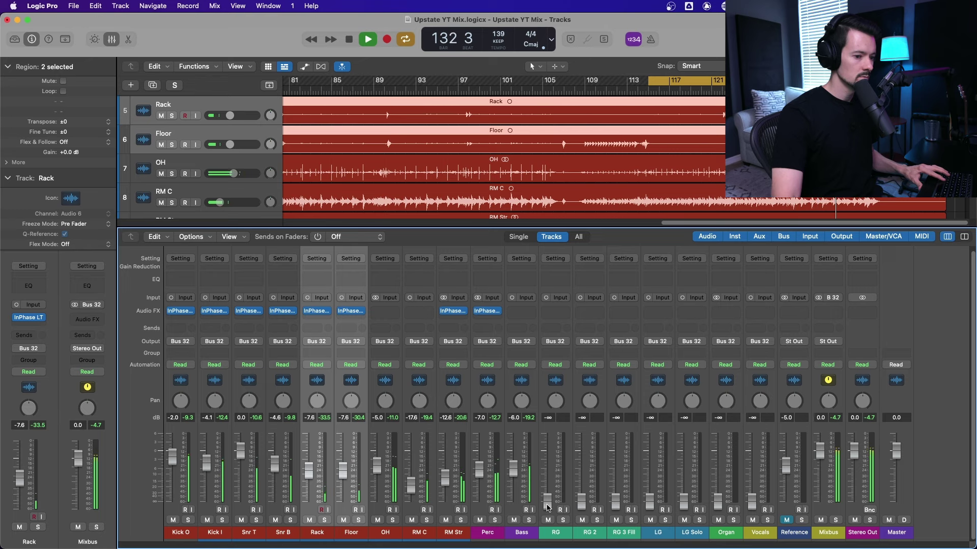
left_click_drag(548, 506, 548, 475)
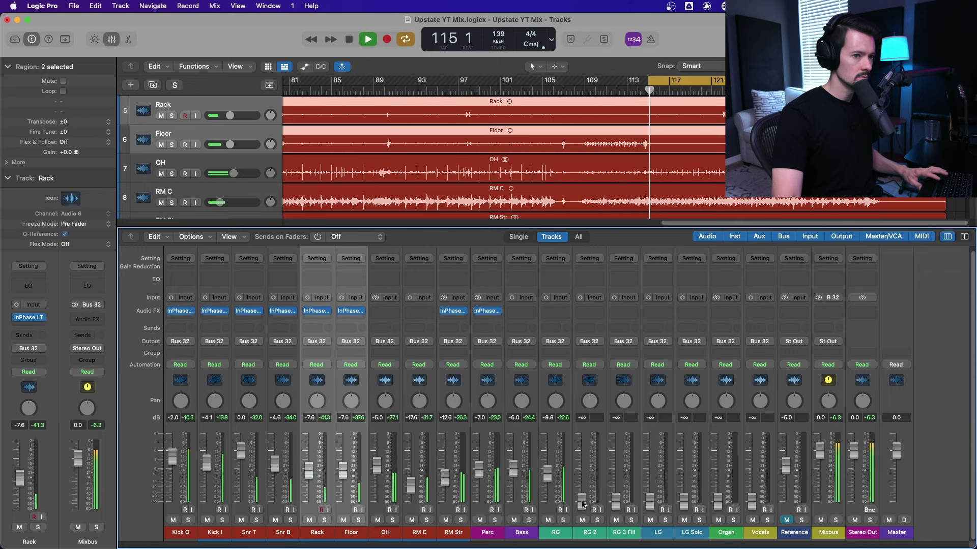
left_click_drag(583, 504, 582, 485)
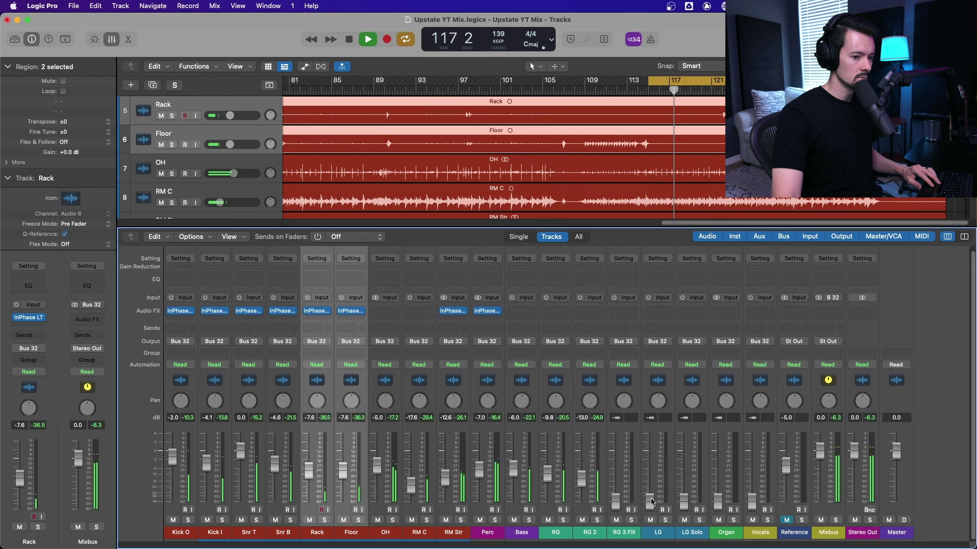
Set LG to -11.8 dB, Organ to -17.4 dB and Vocals to -6.0 dB, and fine-tune Kick O to -2.7 and OH to -4.7 dB.
left_click_drag(650, 502, 649, 479)
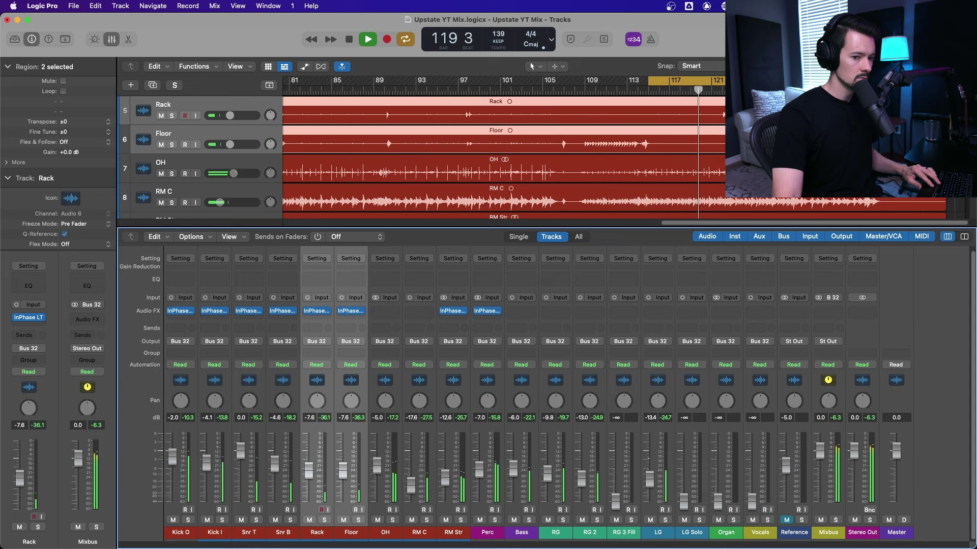
left_click_drag(649, 479, 650, 476)
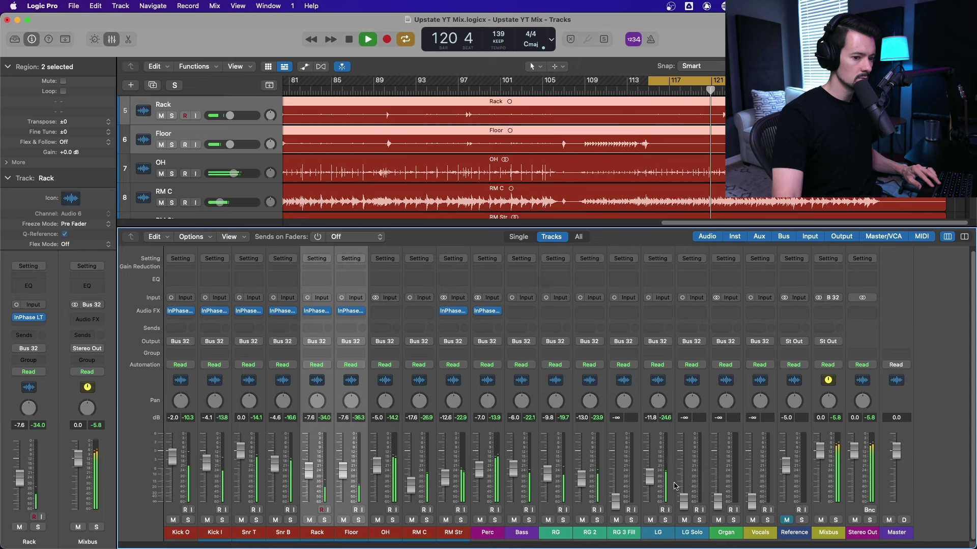
left_click_drag(722, 507, 751, 494)
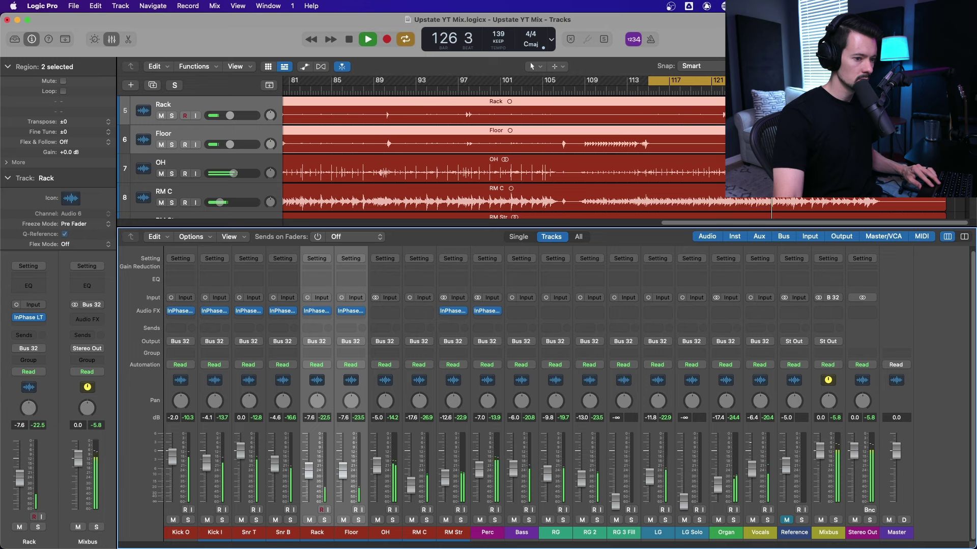
left_click_drag(752, 468, 752, 466)
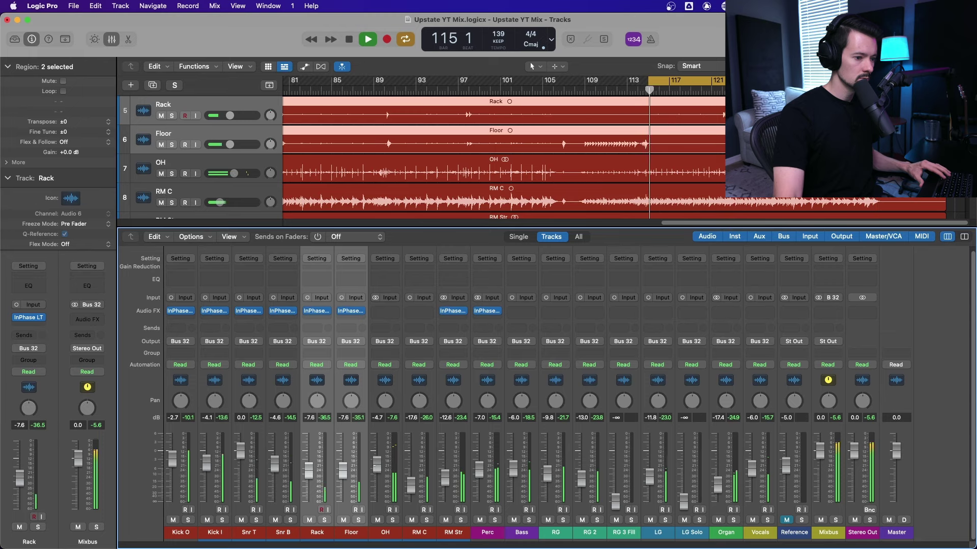
Set Rack to -1.9, Floor to -3.5, OH to -7.0, RM C to -10.4, RM Str to -5.4 and Perc to -5.5 dB.
left_click(422, 386)
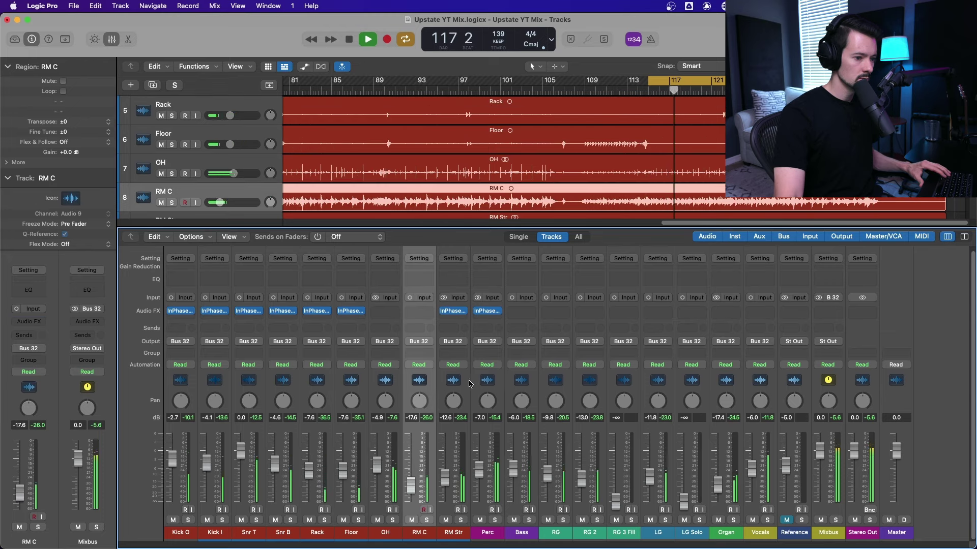
left_click(453, 381, "shift")
left_click_drag(445, 482, 444, 464)
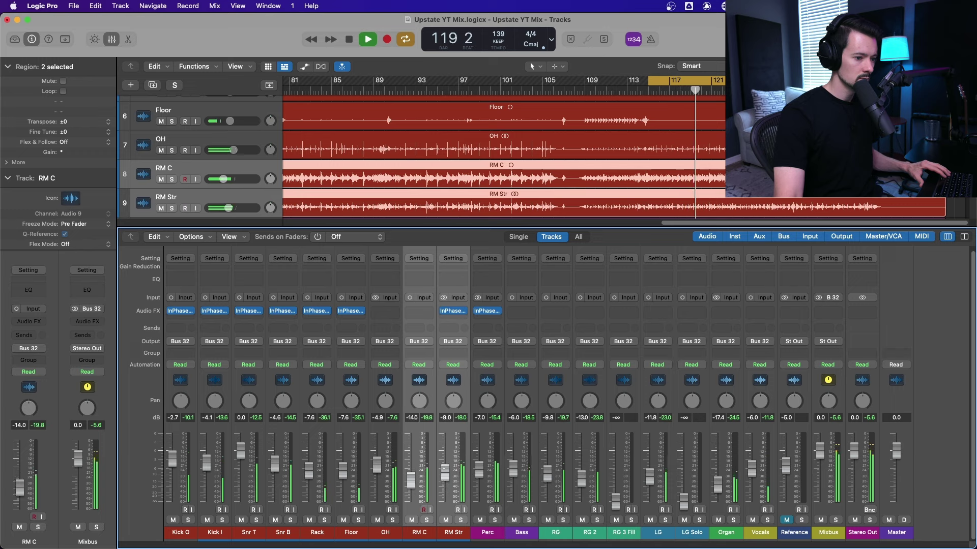
left_click(393, 386)
left_click(486, 465)
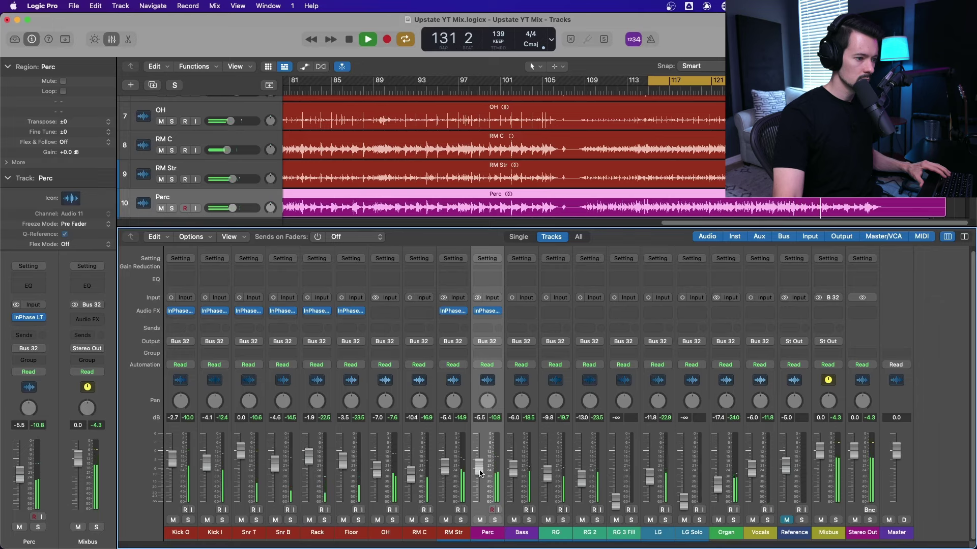
Lower all nine drum tracks from Kick O to RM Str together, bringing Kick O to -4.6 dB.
left_click(197, 383)
left_click(455, 388, "shift")
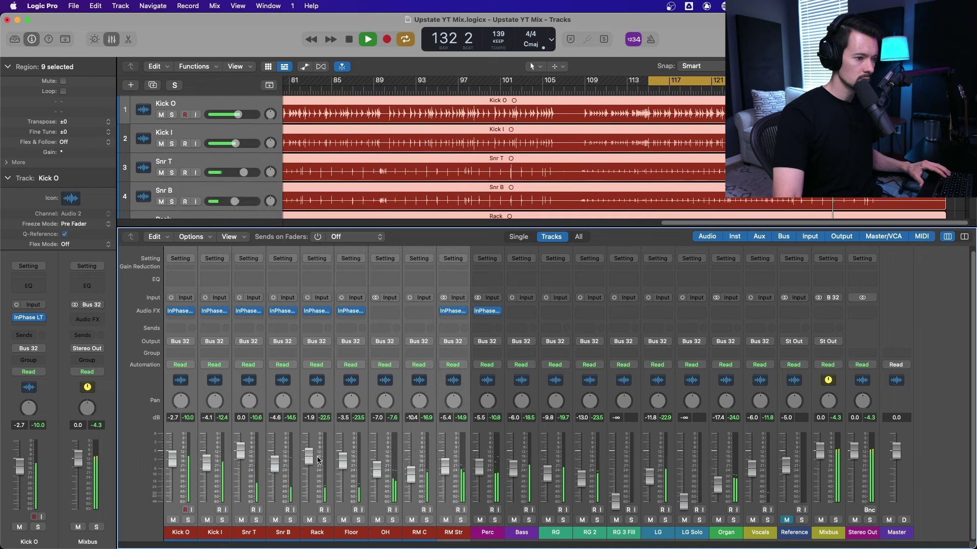
left_click_drag(309, 456, 308, 460)
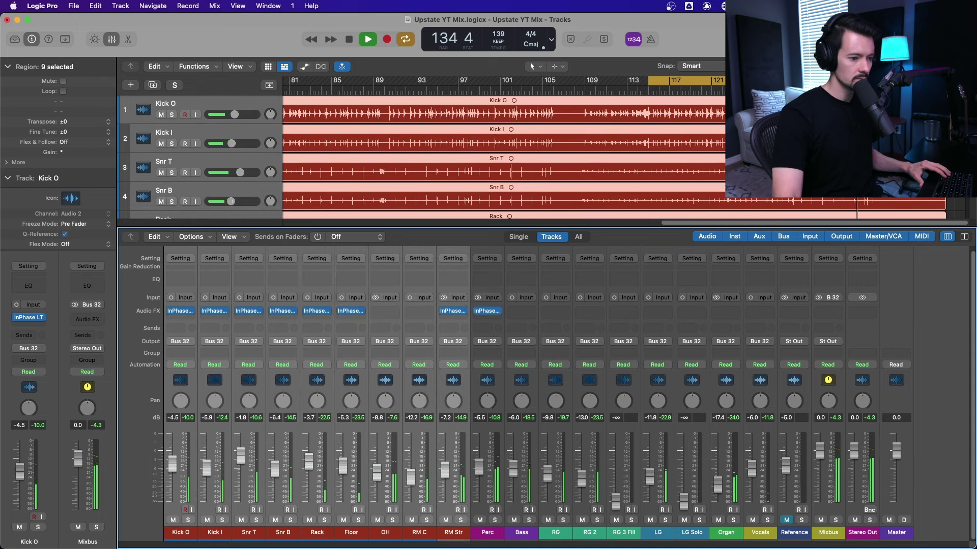
left_click(870, 389)
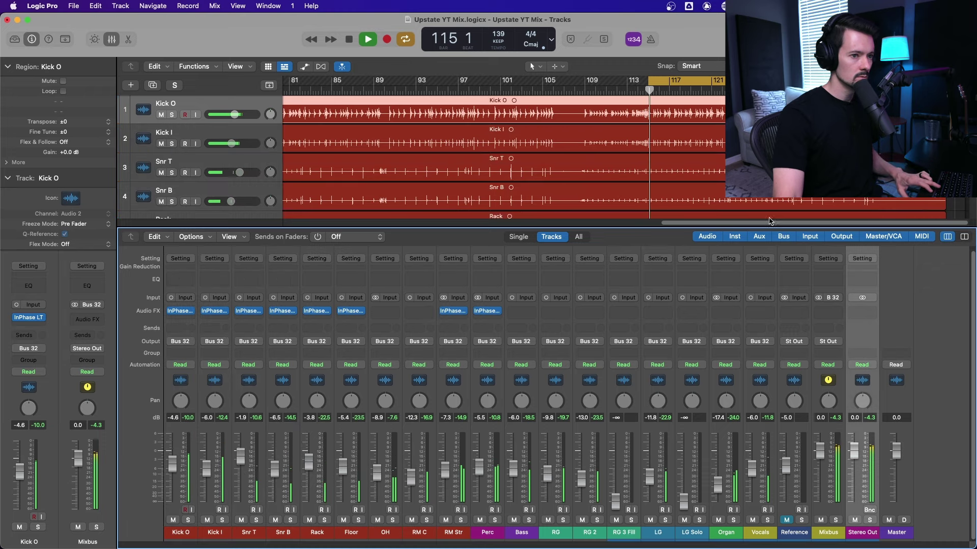
key("space")
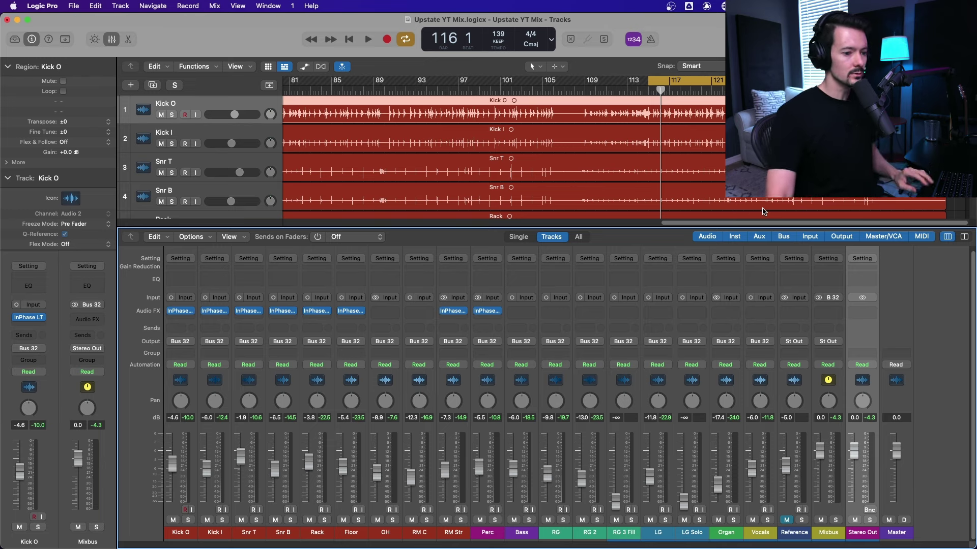
Pan RG to -43, RG 2 to +43 and LG to +15, and lower RG 2 to -15.4 dB, auditioning the three guitars in solo.
key("space")
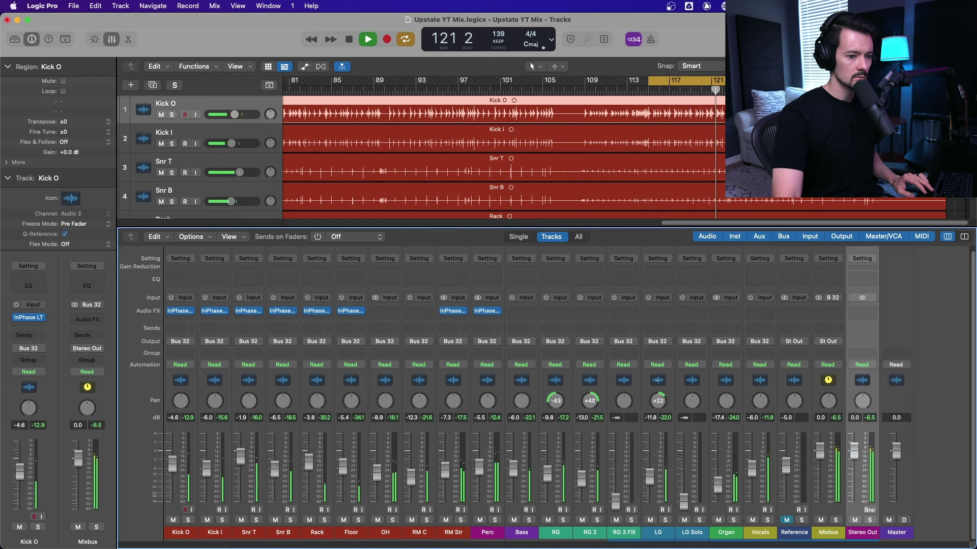
left_click(665, 522)
left_click(598, 520)
left_click(563, 520)
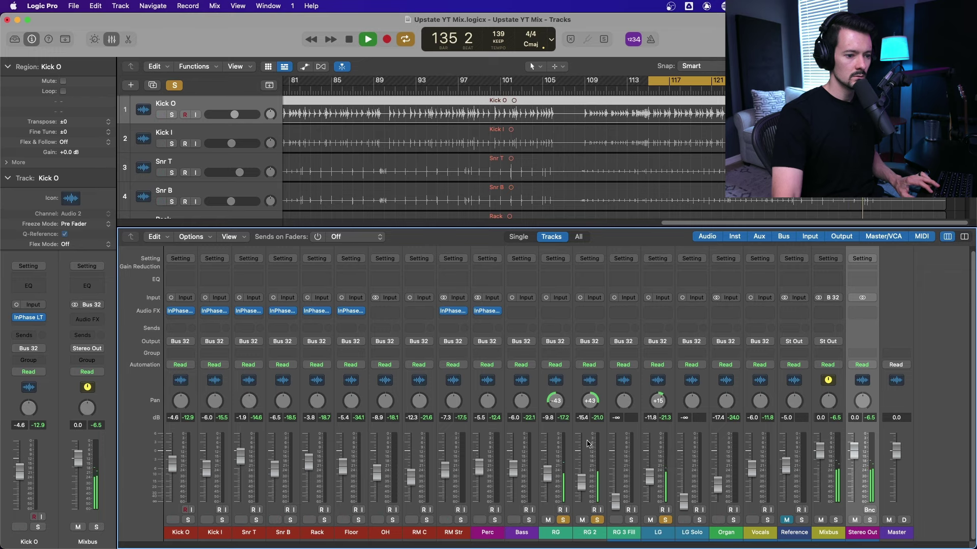
left_click(563, 520)
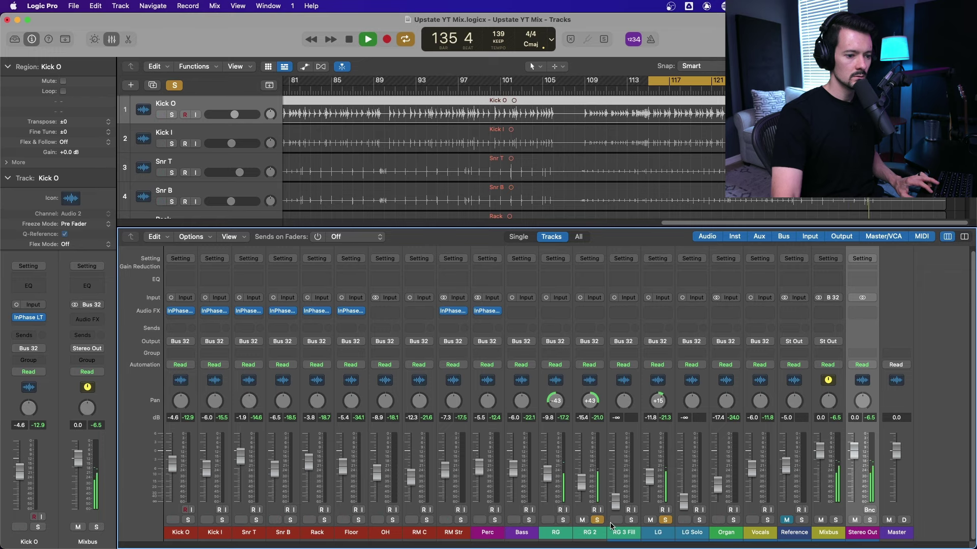
left_click(665, 520)
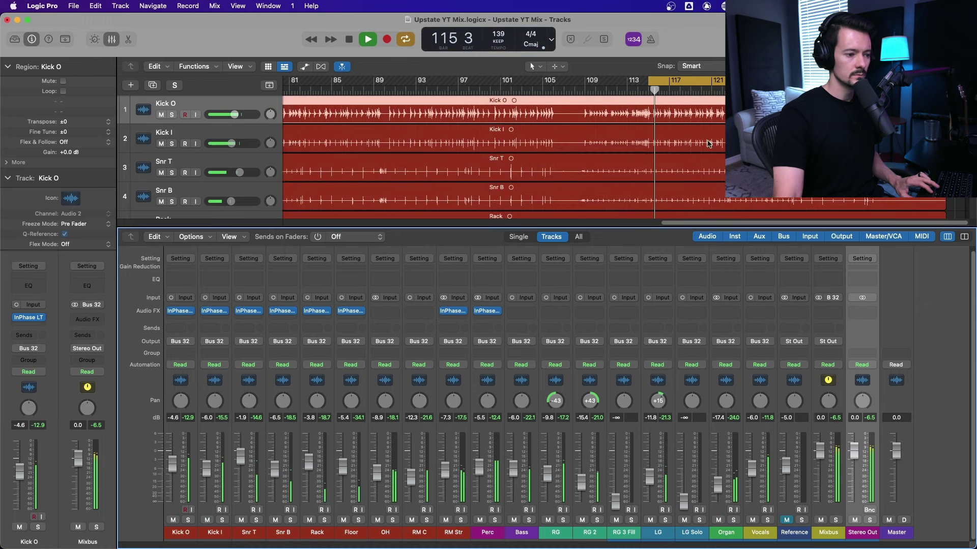
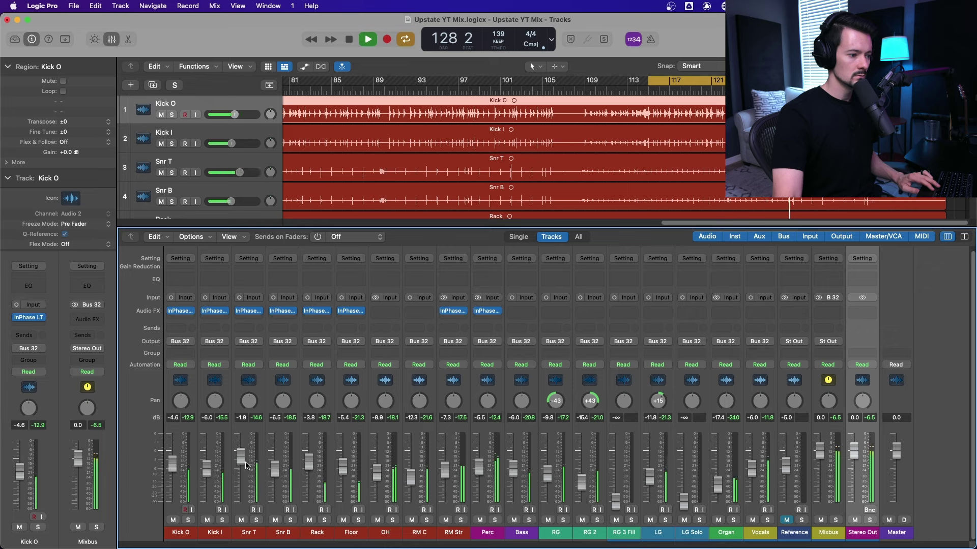
key("space")
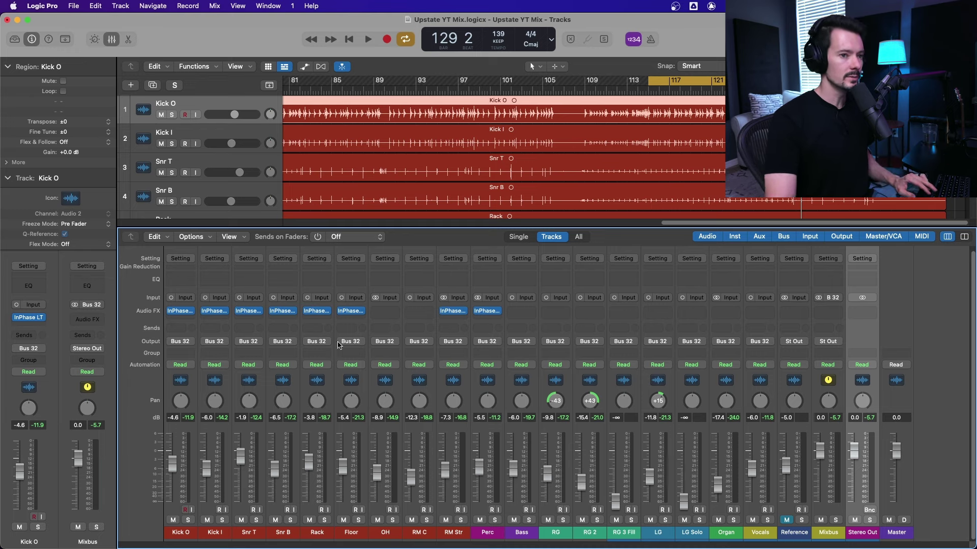
During playback, lower OH to -9.7, RM C to -13.1, RM Str to -8.1 and Perc to -8.6 dB, and raise Snr T to -0.9 dB.
scroll(504, 157, "down", 5)
scroll(504, 157, "up", 5)
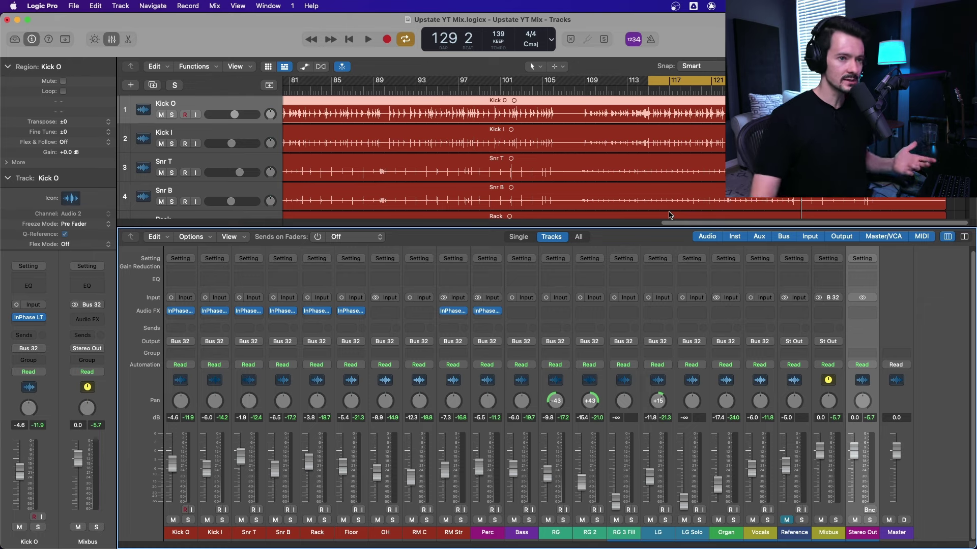
left_click(647, 97)
key("space")
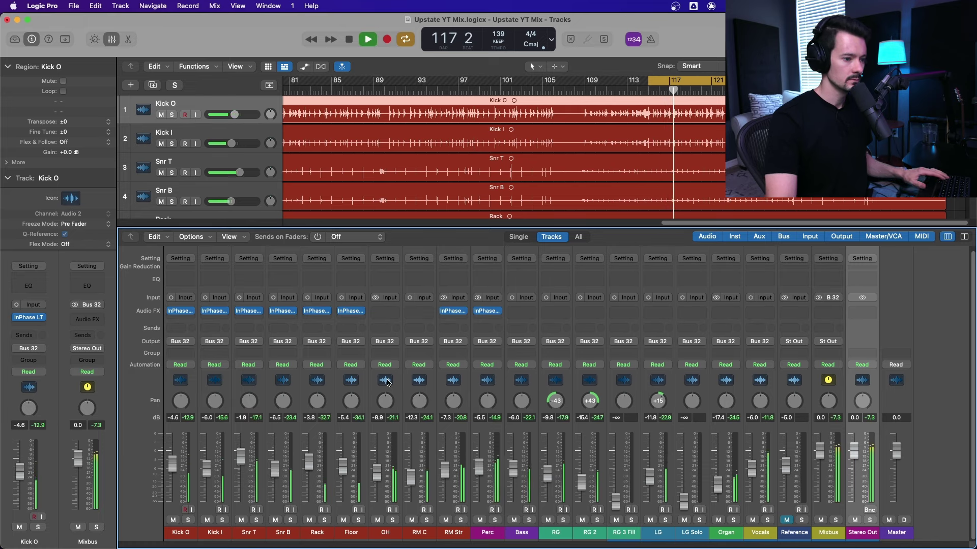
left_click(369, 415)
left_click(490, 379, "shift")
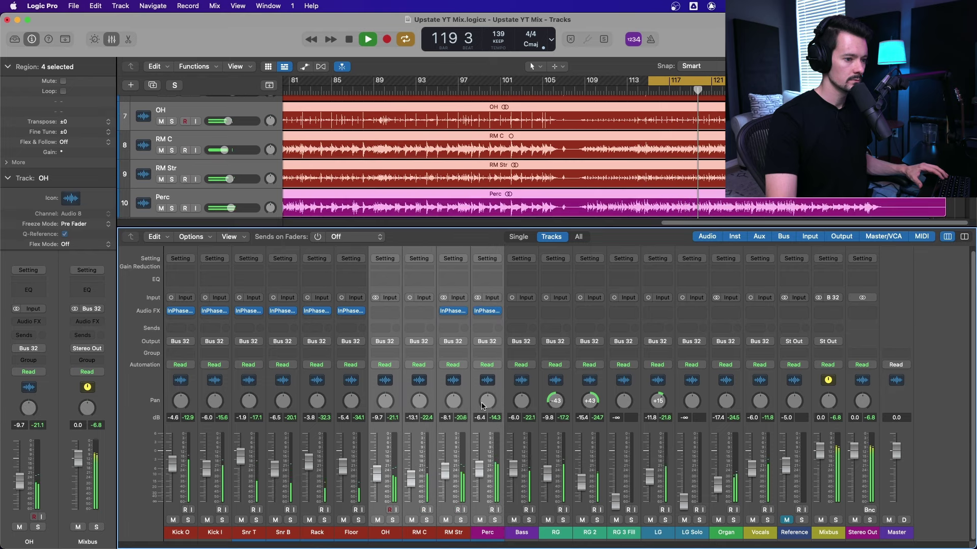
left_click(487, 380)
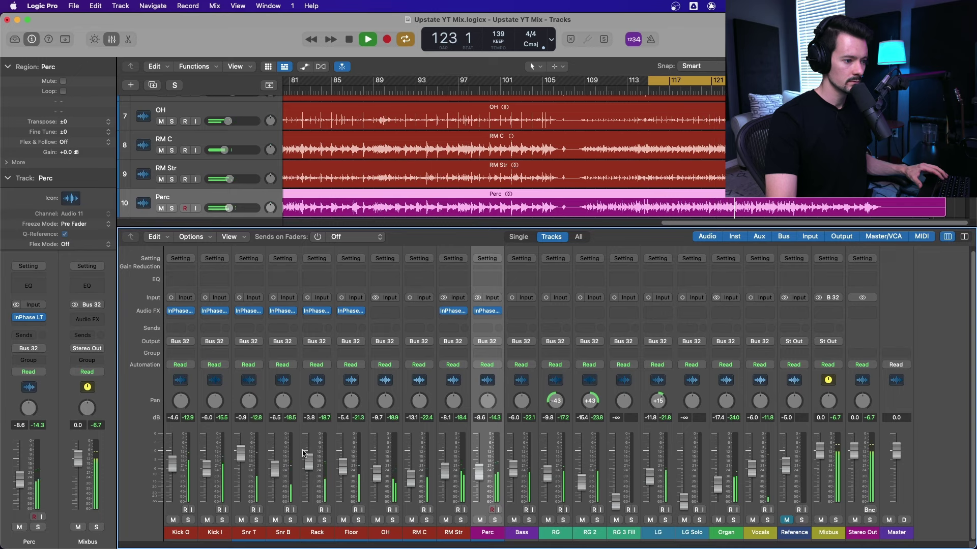
Pan Rack to -39 and Floor to +43 at -3.1 and -3.7 dB, and raise Kick I to -5.4 and Snr B to -3.5 dB.
left_click(654, 92)
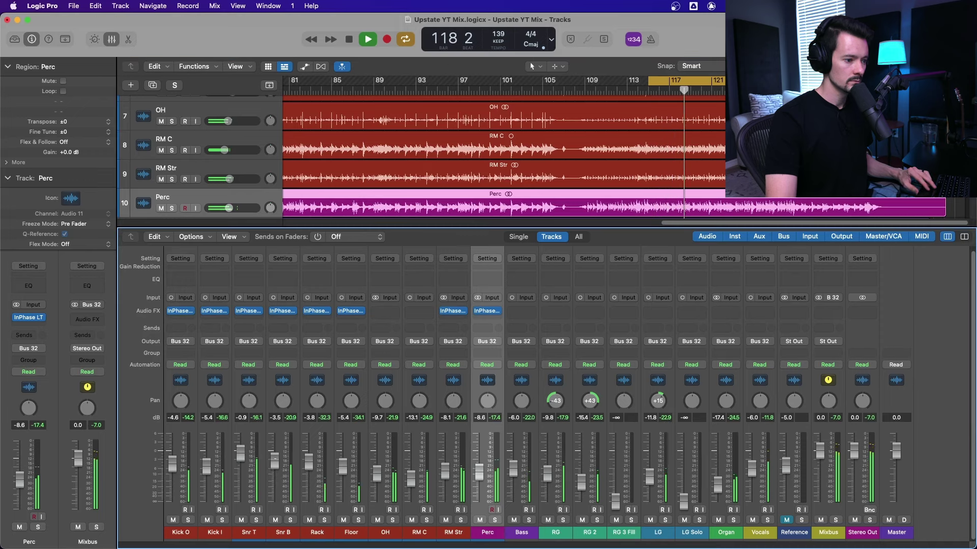
left_click(341, 384)
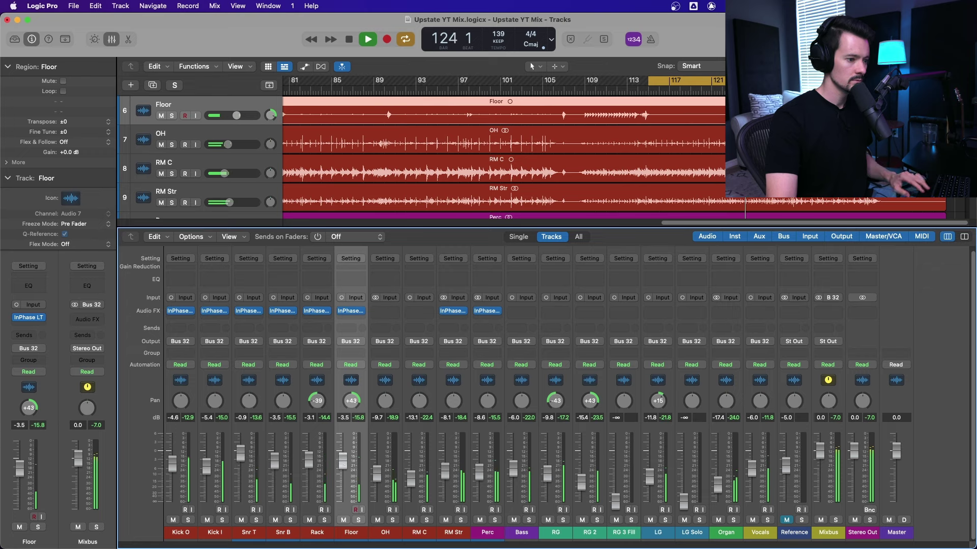
scroll(503, 158, "down", 2)
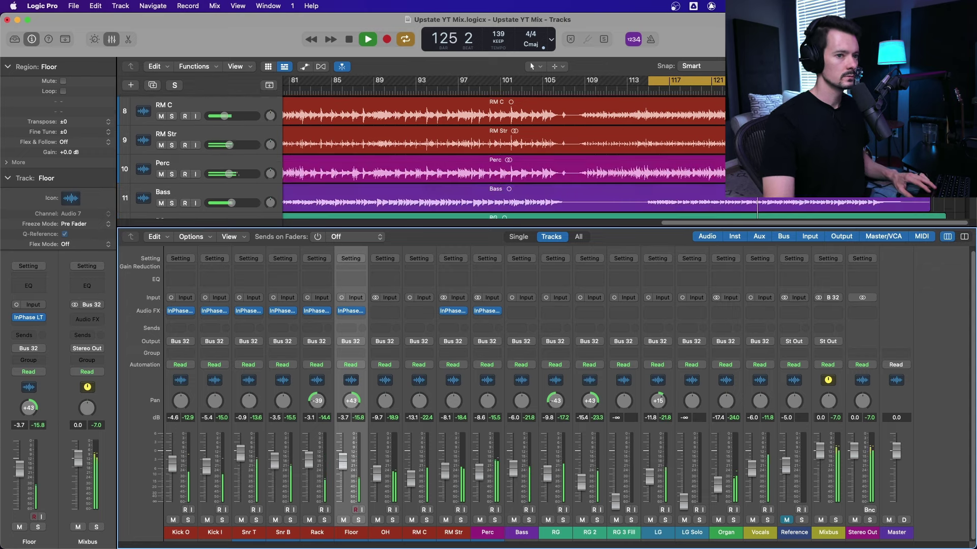
key("space")
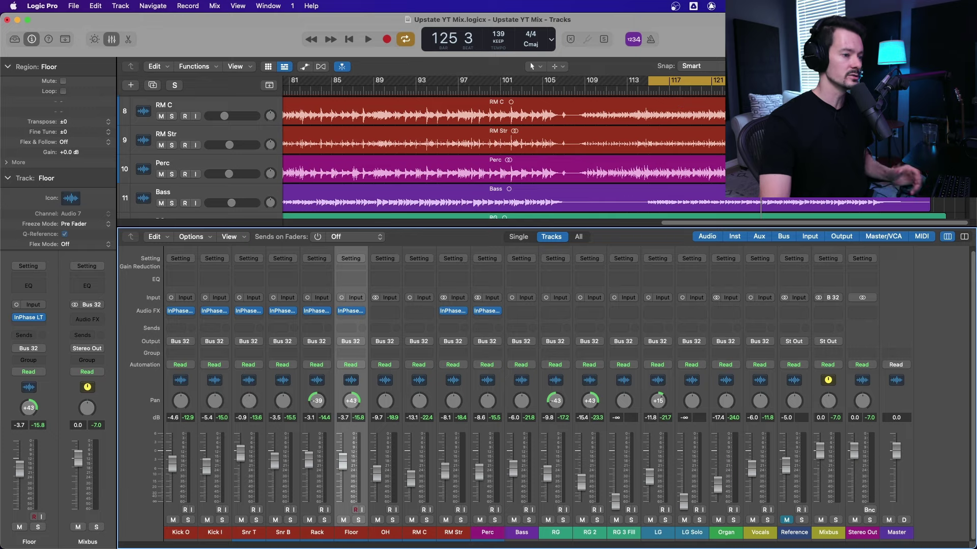
Hide the mixer during playback, audition Snr T in solo and raise its level to 0.0 dB.
key("space")
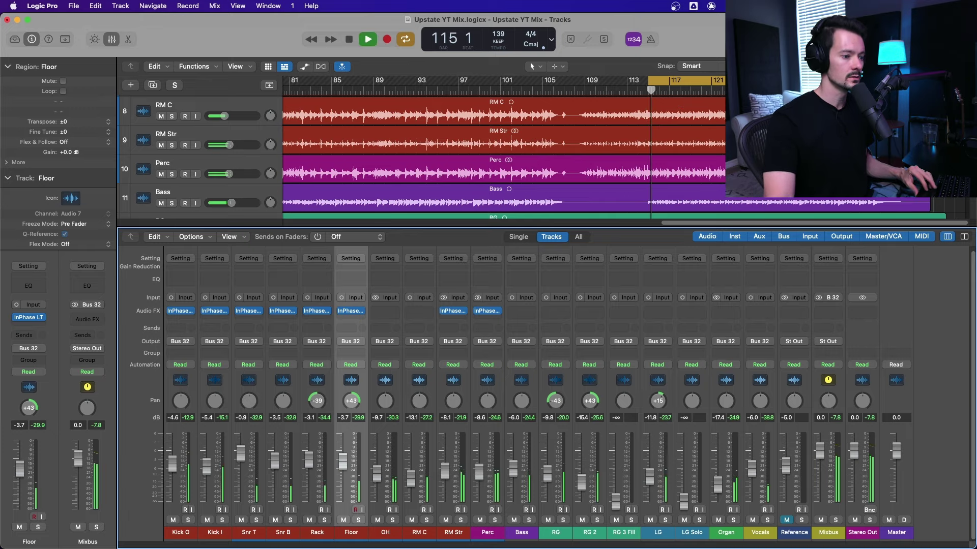
left_click(103, 41)
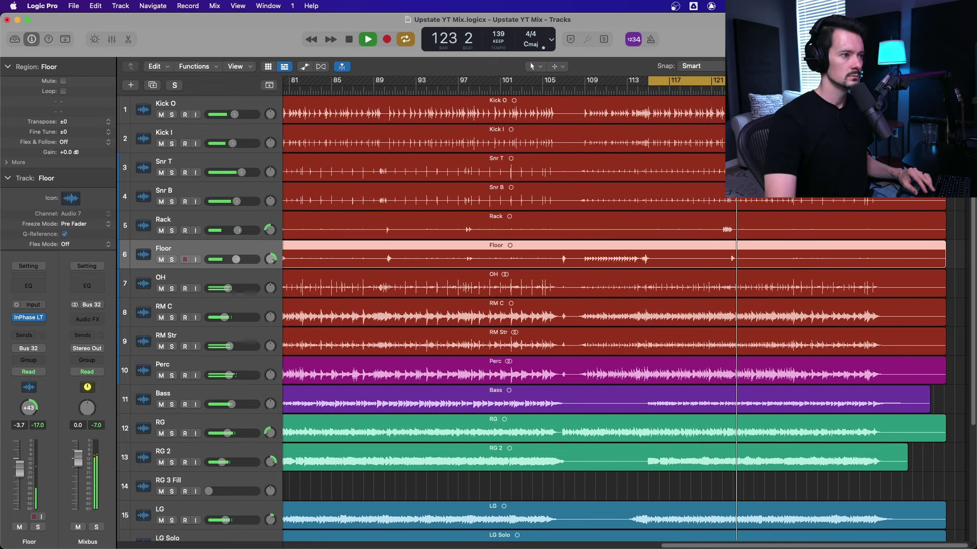
left_click(172, 173)
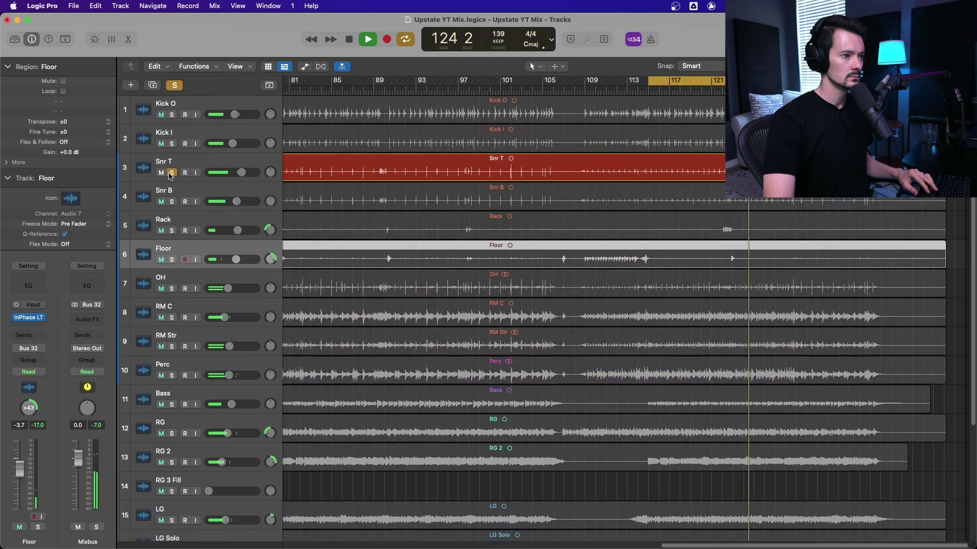
left_click(171, 173)
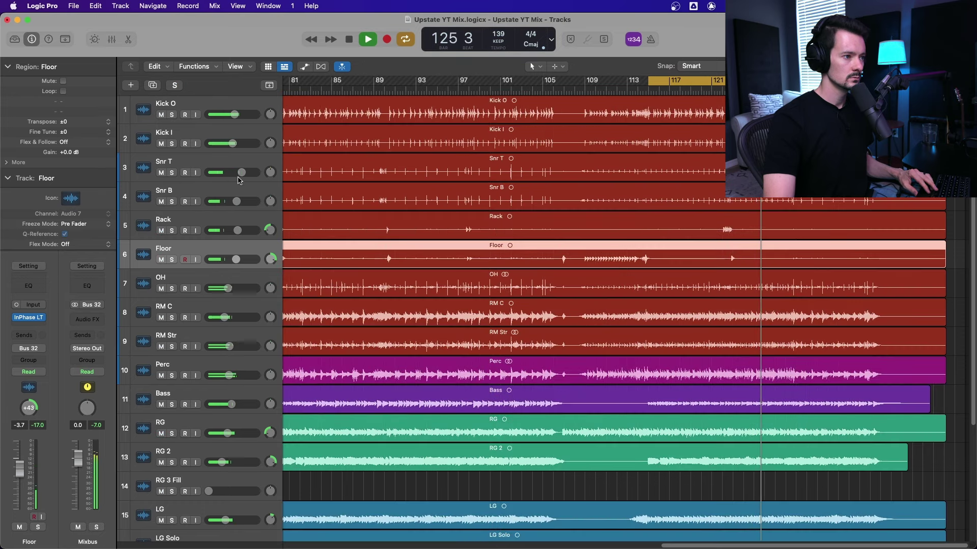
mouse_move(242, 172)
left_mouse_down()
mouse_move(255, 172)
mouse_move(245, 173)
left_mouse_up()
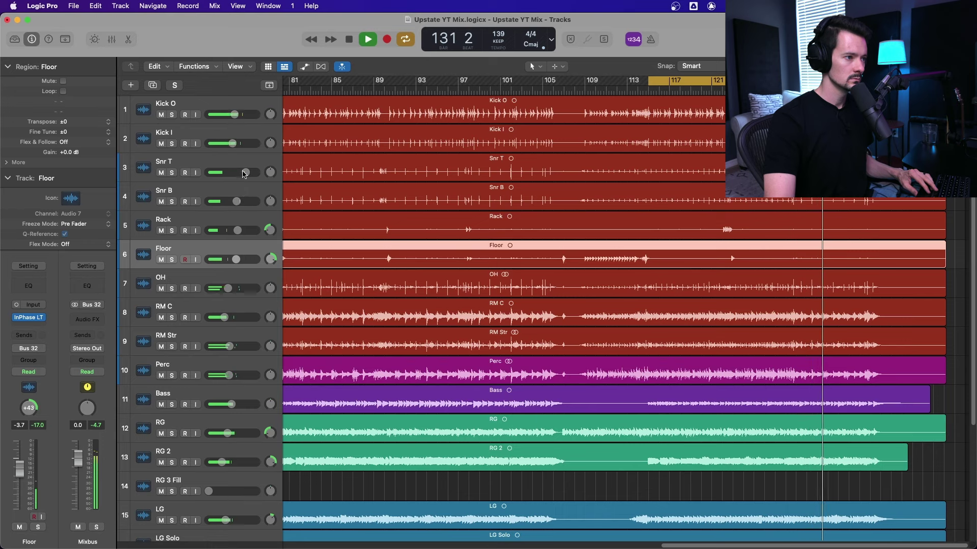
left_click_drag(245, 173, 243, 173)
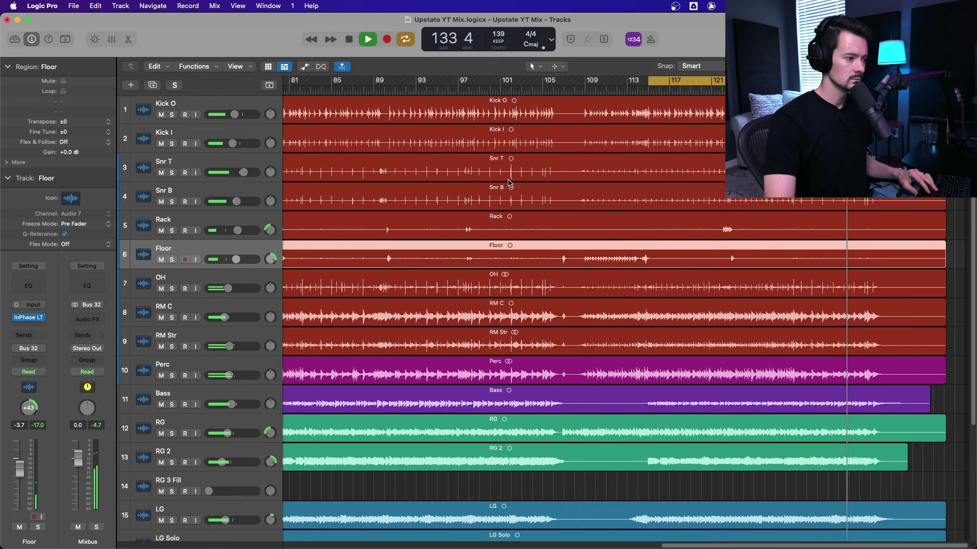
Lower Vocals to -8.6 dB, replay the section with the mixer shown again and stop playback.
scroll(521, 165, "down", 5)
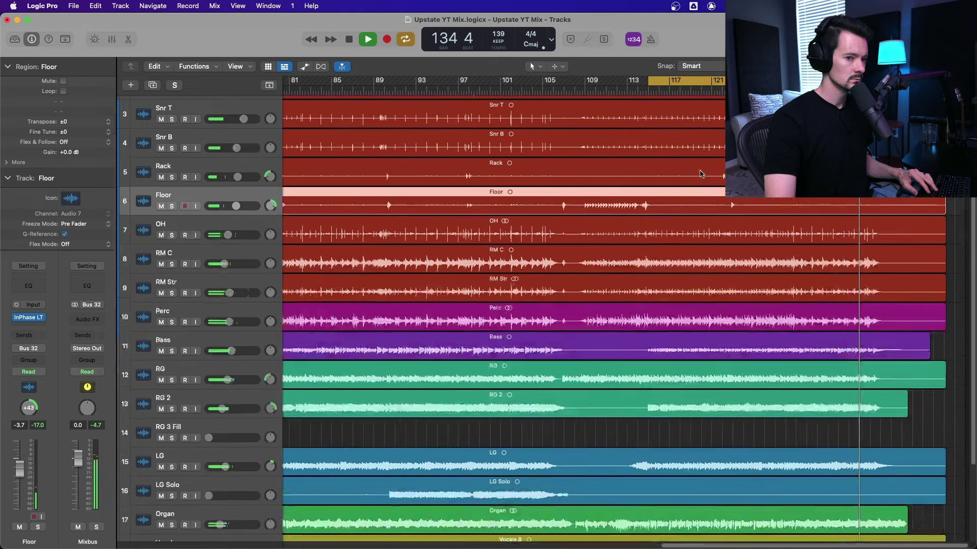
left_click_drag(232, 452, 229, 453)
left_click(651, 91)
key("x")
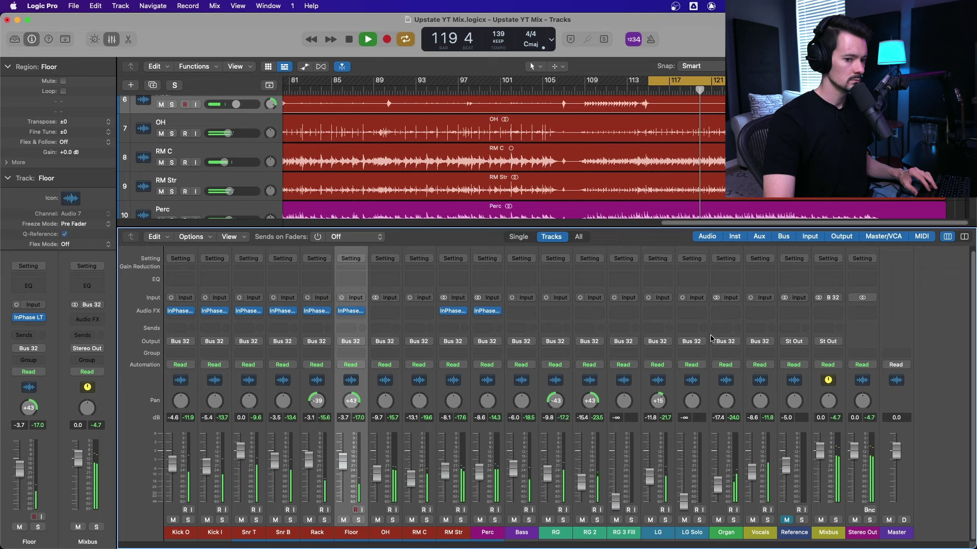
key("space")
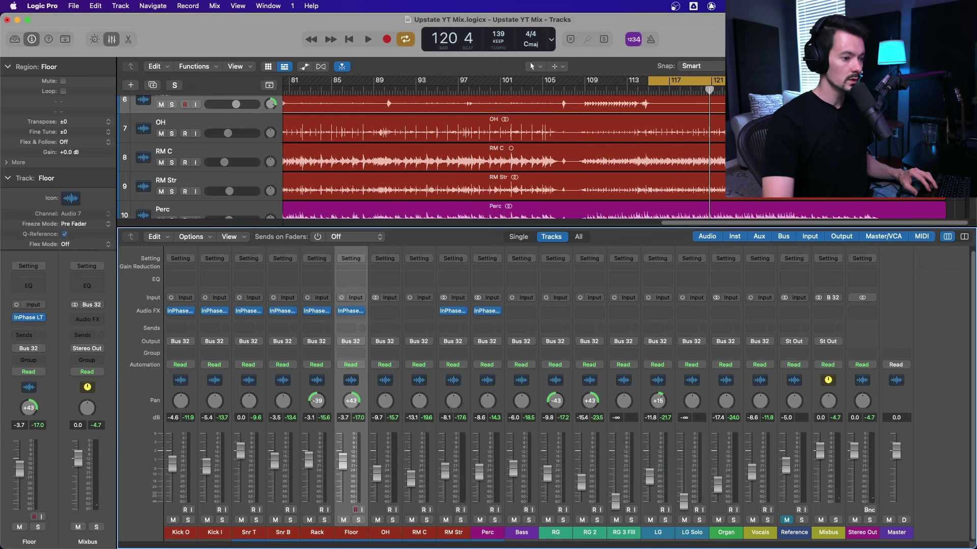